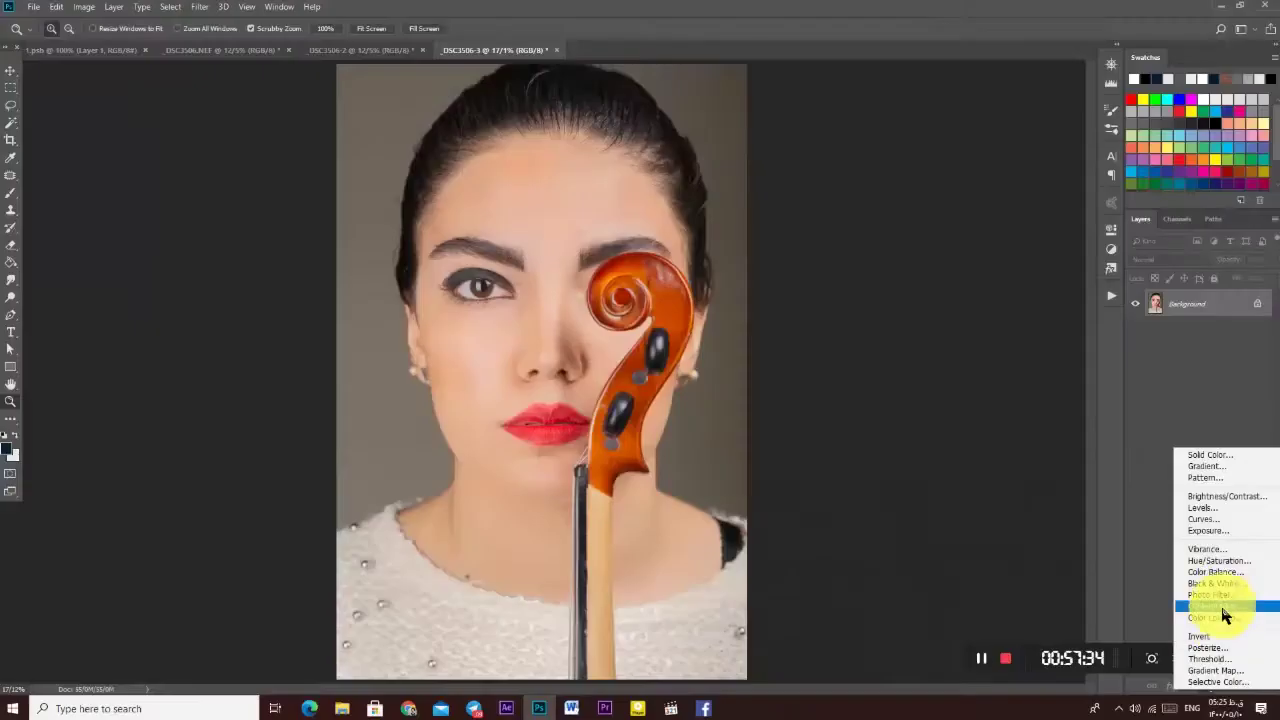
- Add a Curves adjustment layer that brightens the portrait's midtones and invert its mask to black
{"action": "left_click", "coordinate": [1223, 604]}
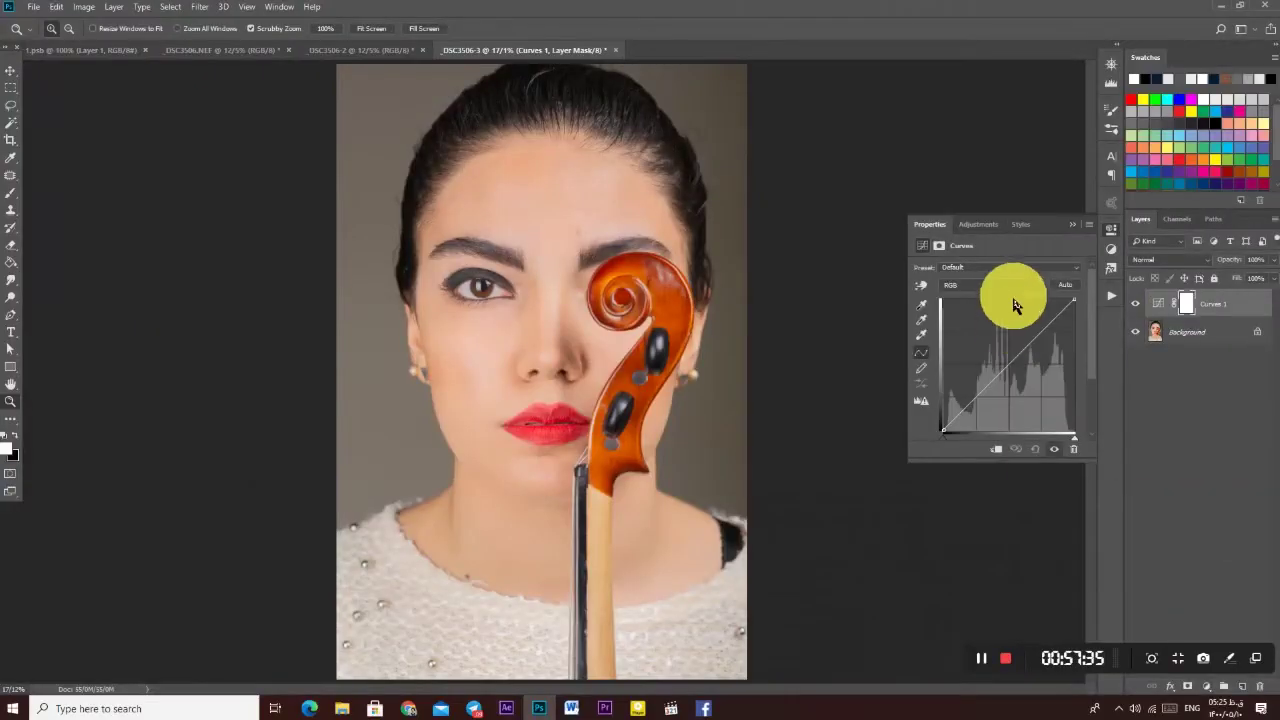
{"action": "left_click_drag", "start_coordinate": [1019, 374], "coordinate": [988, 352]}
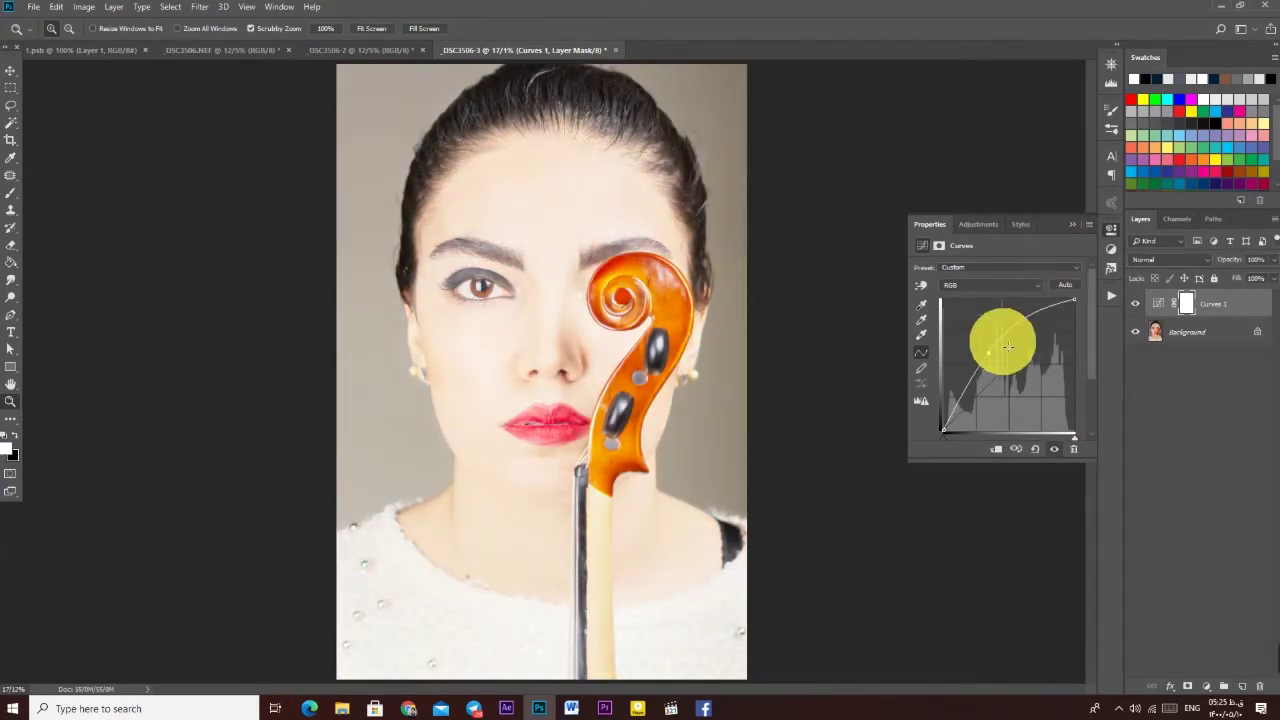
{"action": "left_click", "coordinate": [1111, 229]}
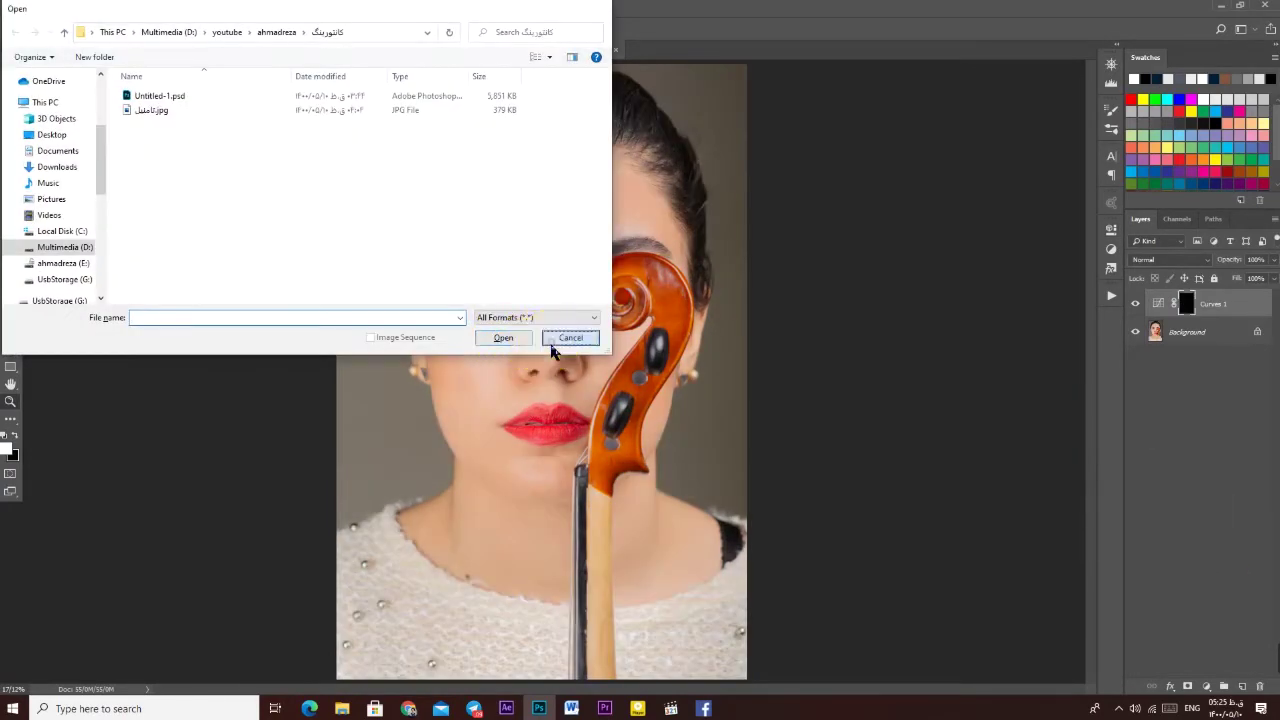
- Add a second Curves adjustment layer that darkens the portrait's midtones and invert its mask to black
{"action": "left_click", "coordinate": [1205, 686]}
{"action": "left_click", "coordinate": [1222, 522]}
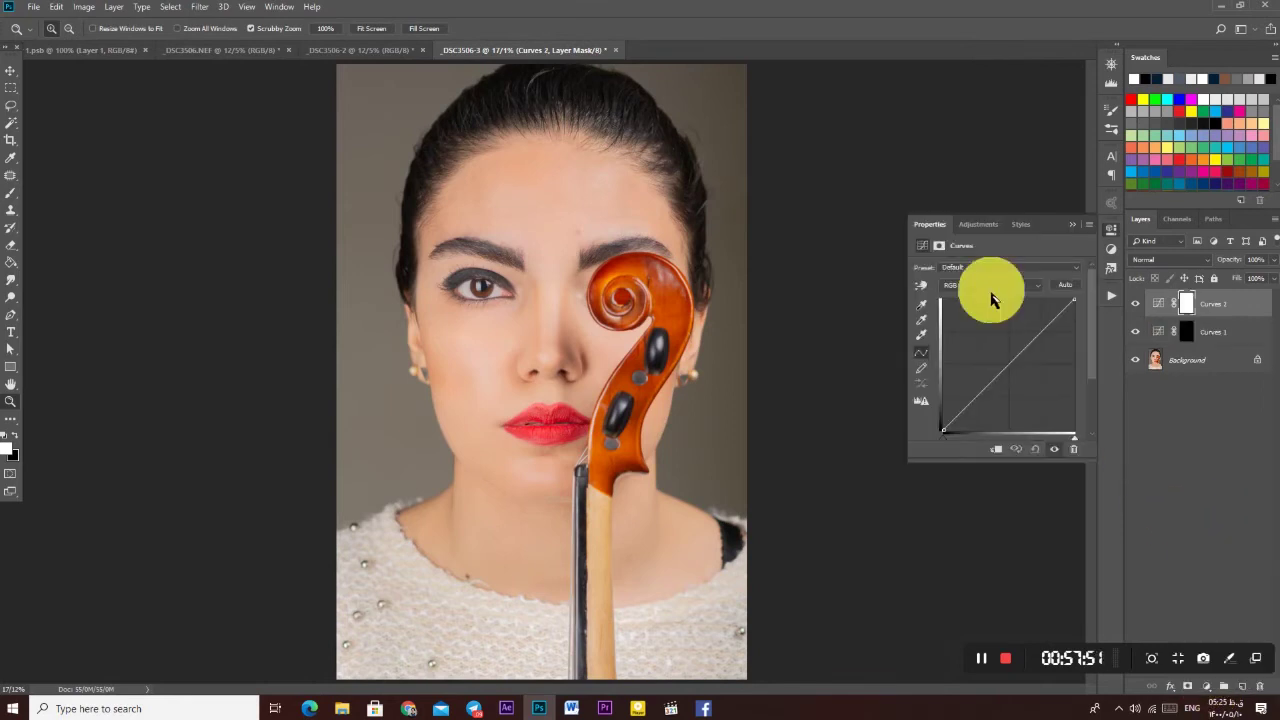
{"action": "left_click_drag", "start_coordinate": [1009, 366], "coordinate": [1024, 376]}
{"action": "left_click", "coordinate": [1072, 224]}
{"action": "key", "text": "ctrl+i"}
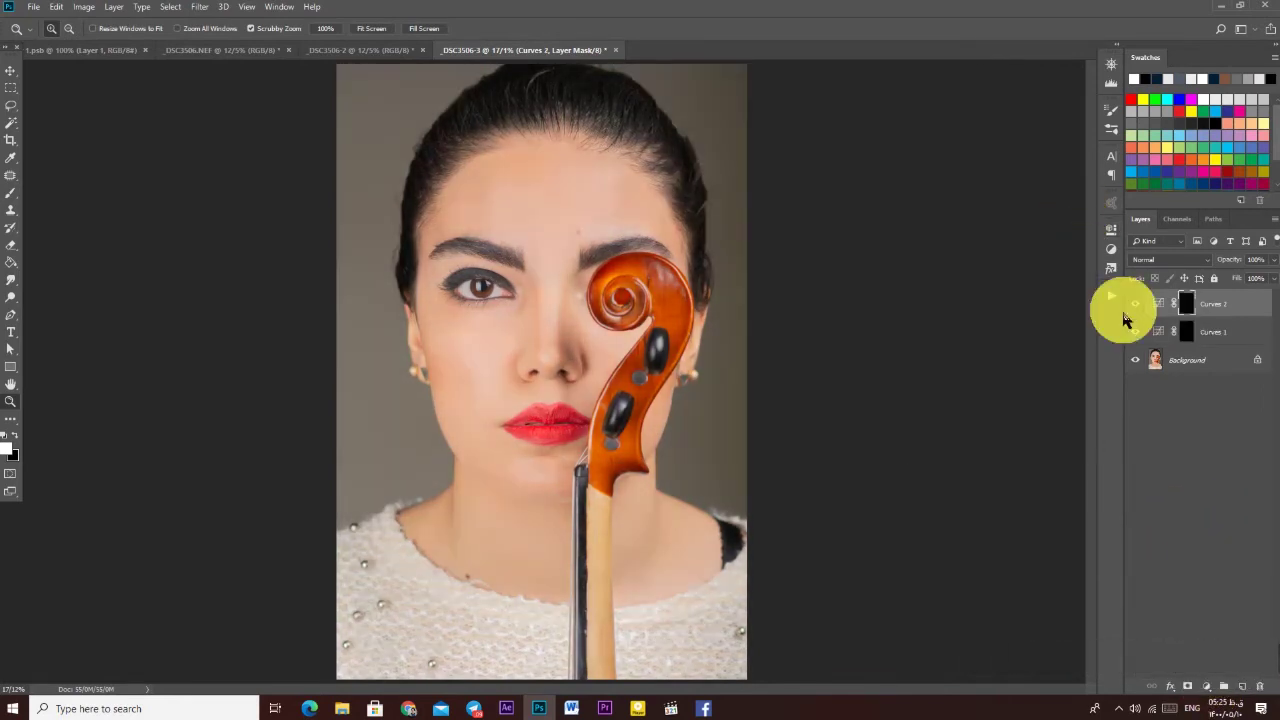
- Brush white shadow lines along both sides of the nose, around its tip and above the upper lip on the darkening layer's mask
{"action": "left_click", "coordinate": [561, 240]}
{"action": "left_click", "coordinate": [561, 240]}
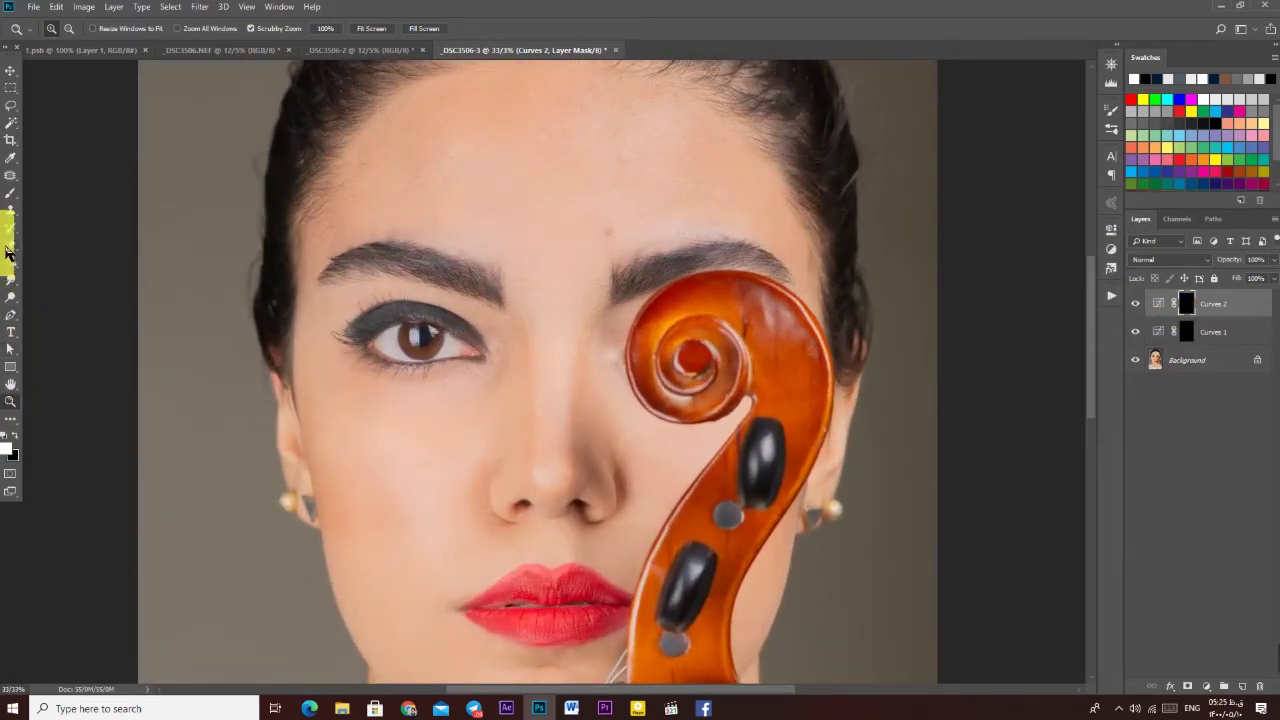
{"action": "left_click", "coordinate": [10, 193]}
{"action": "right_click", "coordinate": [525, 455], "text": "alt"}
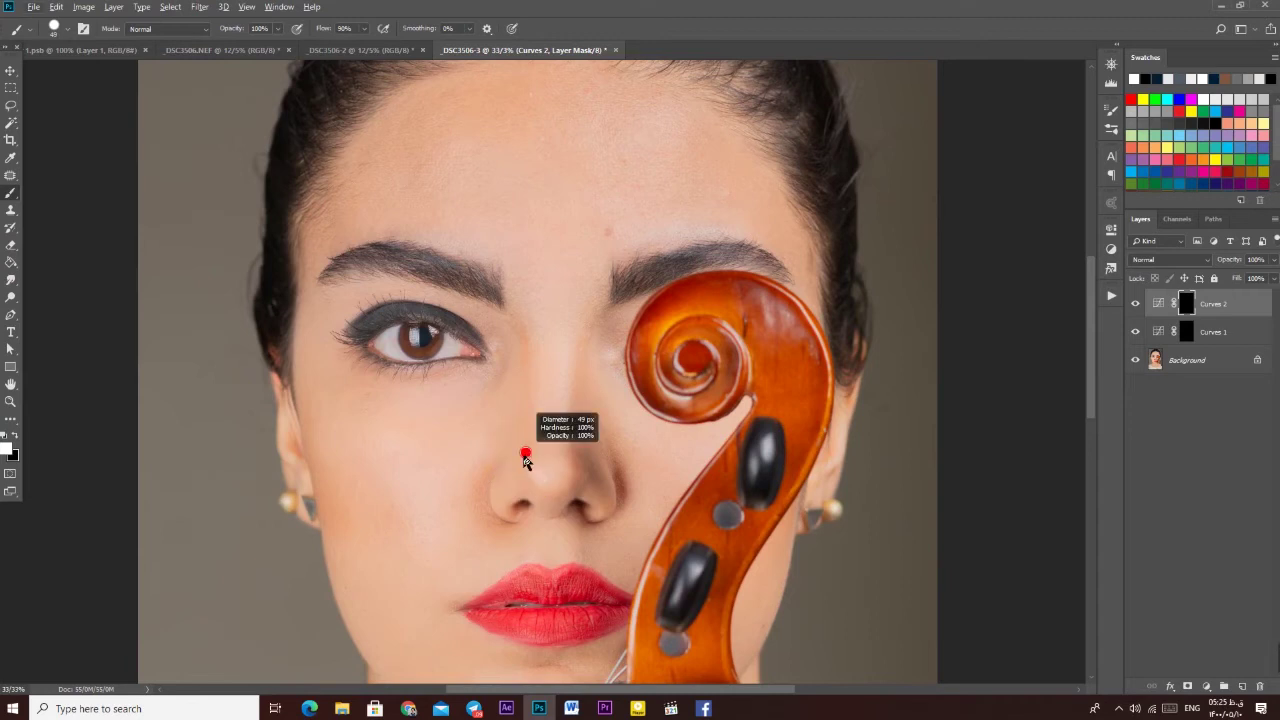
{"action": "left_click", "coordinate": [527, 478]}
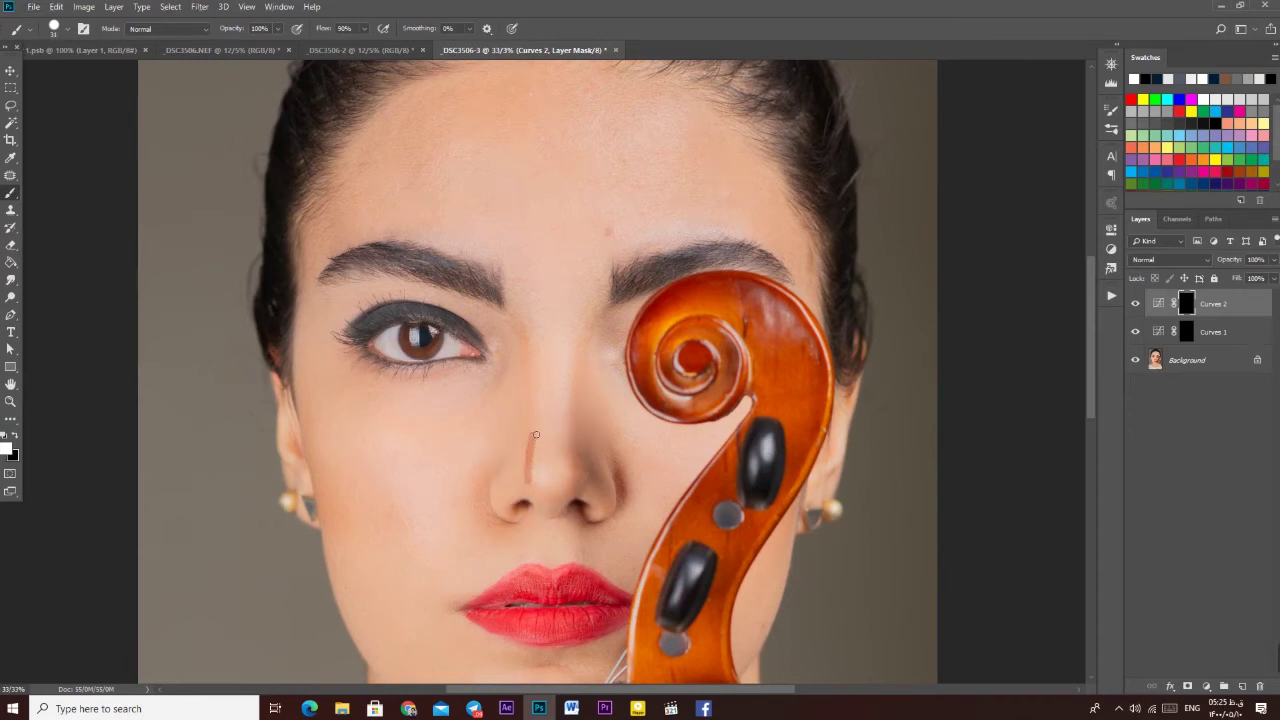
{"action": "left_click_drag", "start_coordinate": [500, 320], "coordinate": [534, 485]}
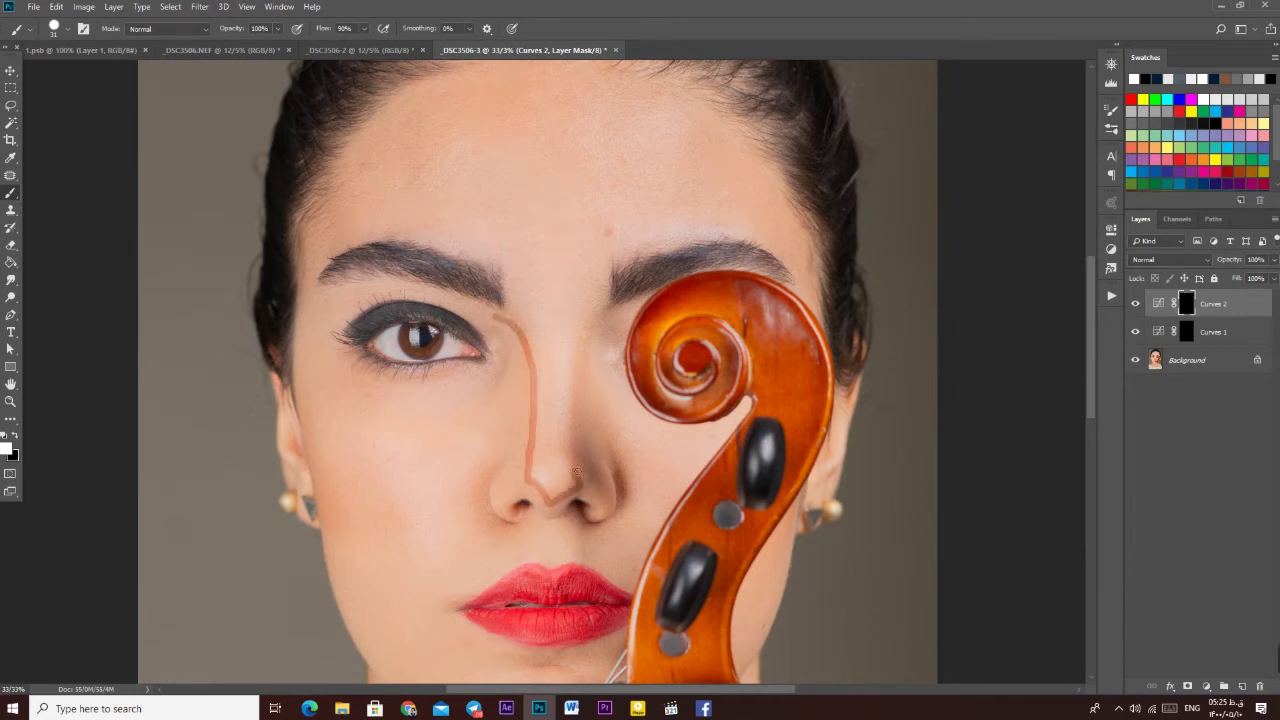
{"action": "left_click_drag", "start_coordinate": [585, 351], "coordinate": [620, 307]}
{"action": "left_click_drag", "start_coordinate": [528, 361], "coordinate": [506, 334]}
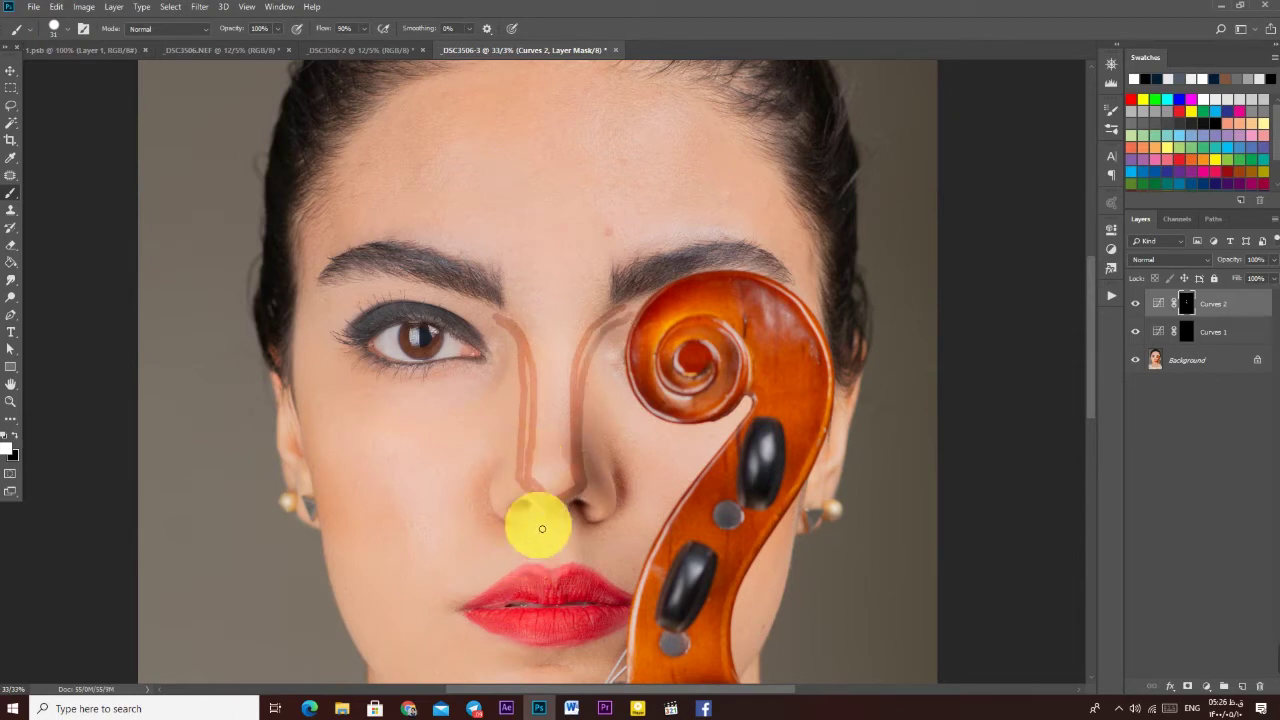
{"action": "mouse_move", "coordinate": [574, 536]}
{"action": "left_mouse_down"}
{"action": "mouse_move", "coordinate": [572, 562]}
{"action": "mouse_move", "coordinate": [535, 525]}
{"action": "left_mouse_up"}
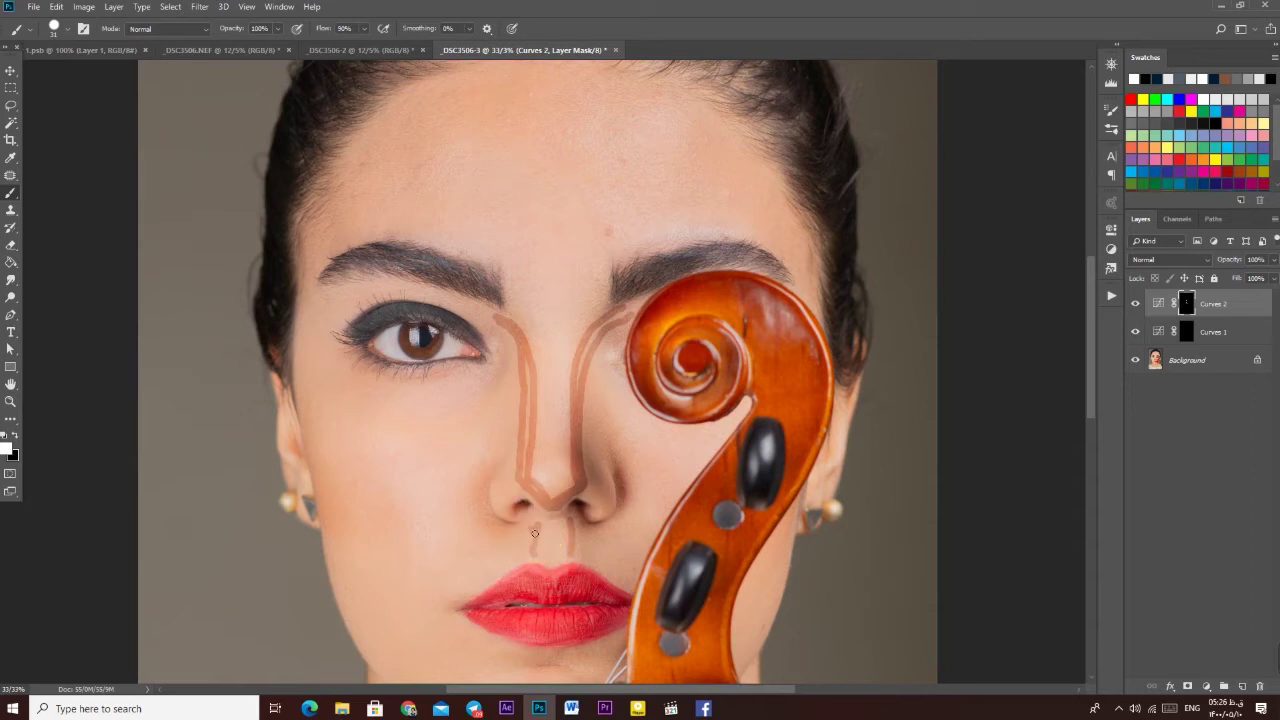
- Paint shadow patches under the lower lip and along the jaw on the darkening layer's mask, enlarging the brush
{"action": "left_click_drag", "start_coordinate": [443, 551], "coordinate": [497, 394]}
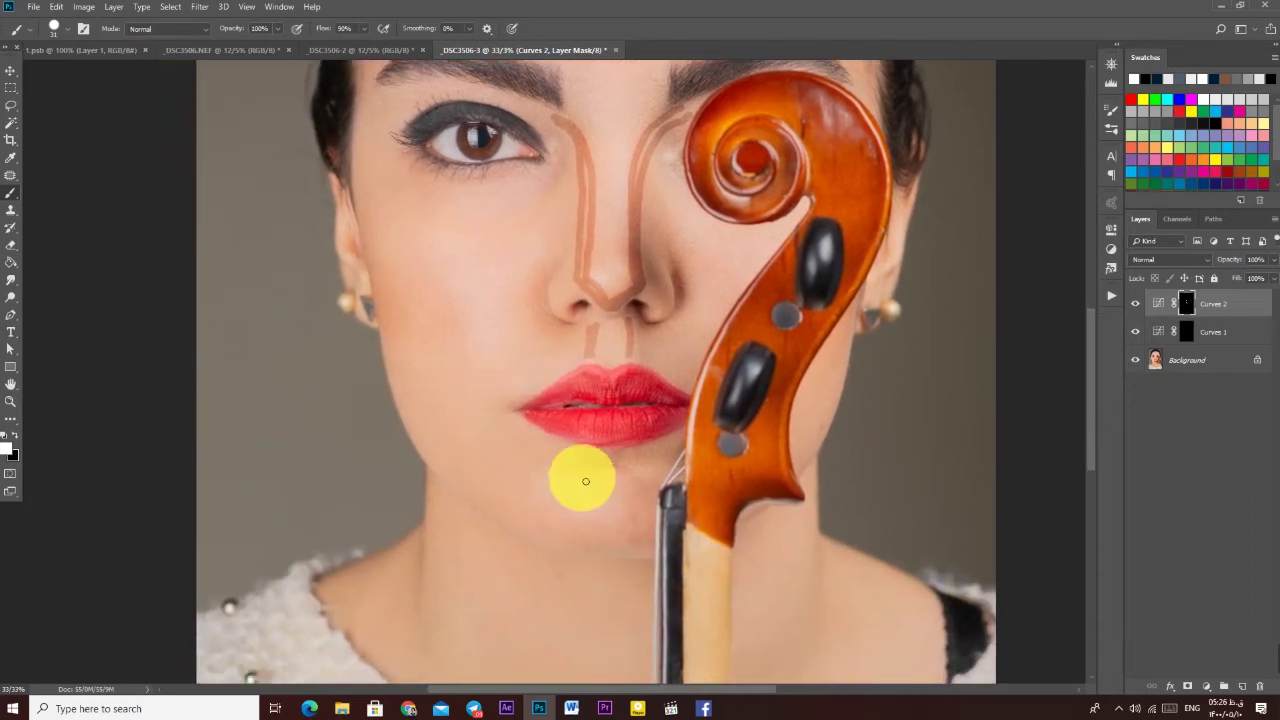
{"action": "key", "text": "ctrl+z"}
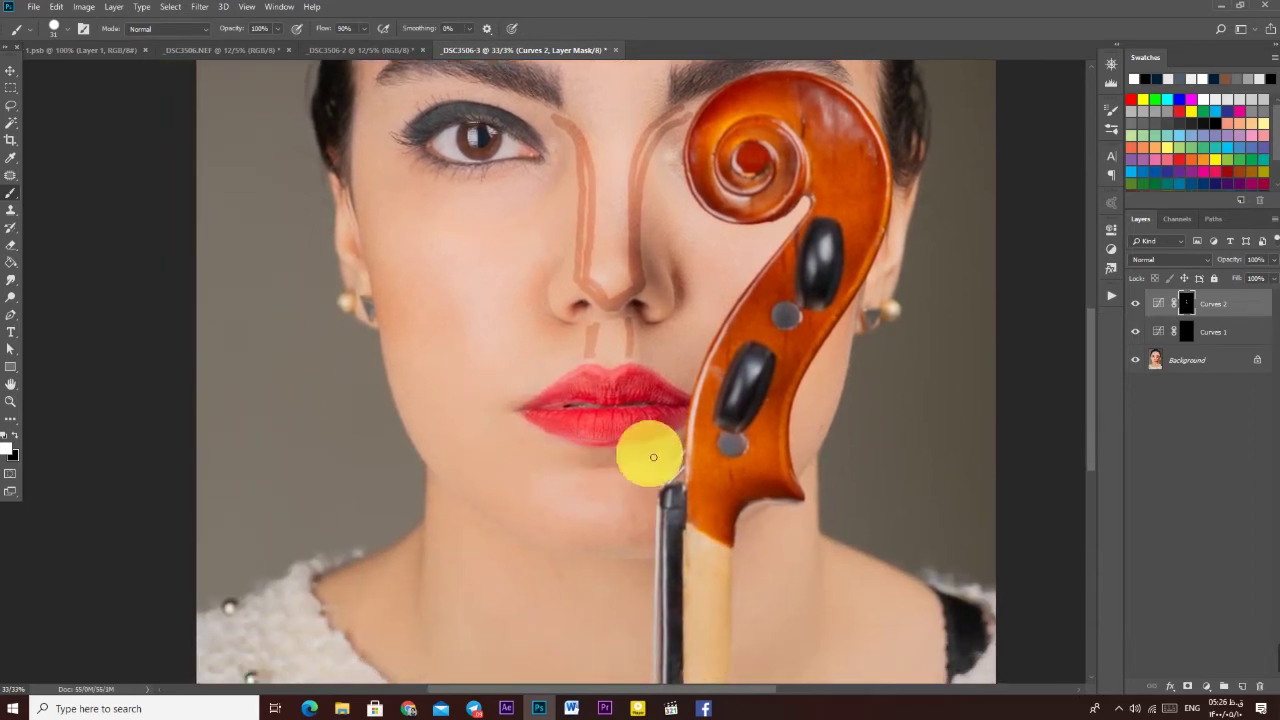
{"action": "left_click_drag", "start_coordinate": [578, 460], "coordinate": [615, 466]}
{"action": "left_click", "coordinate": [437, 406]}
{"action": "right_click", "coordinate": [386, 270], "text": "alt"}
{"action": "left_click_drag", "start_coordinate": [487, 230], "coordinate": [506, 359]}
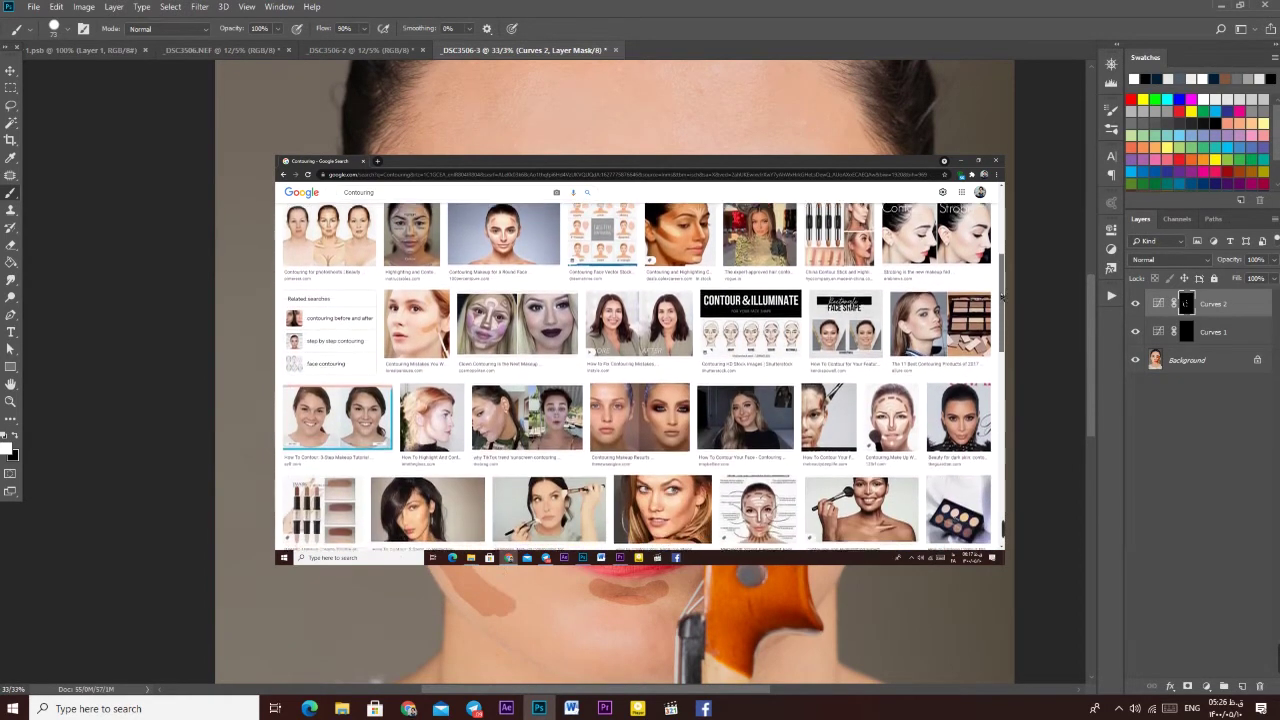
{"action": "left_click_drag", "start_coordinate": [714, 148], "coordinate": [687, 355]}
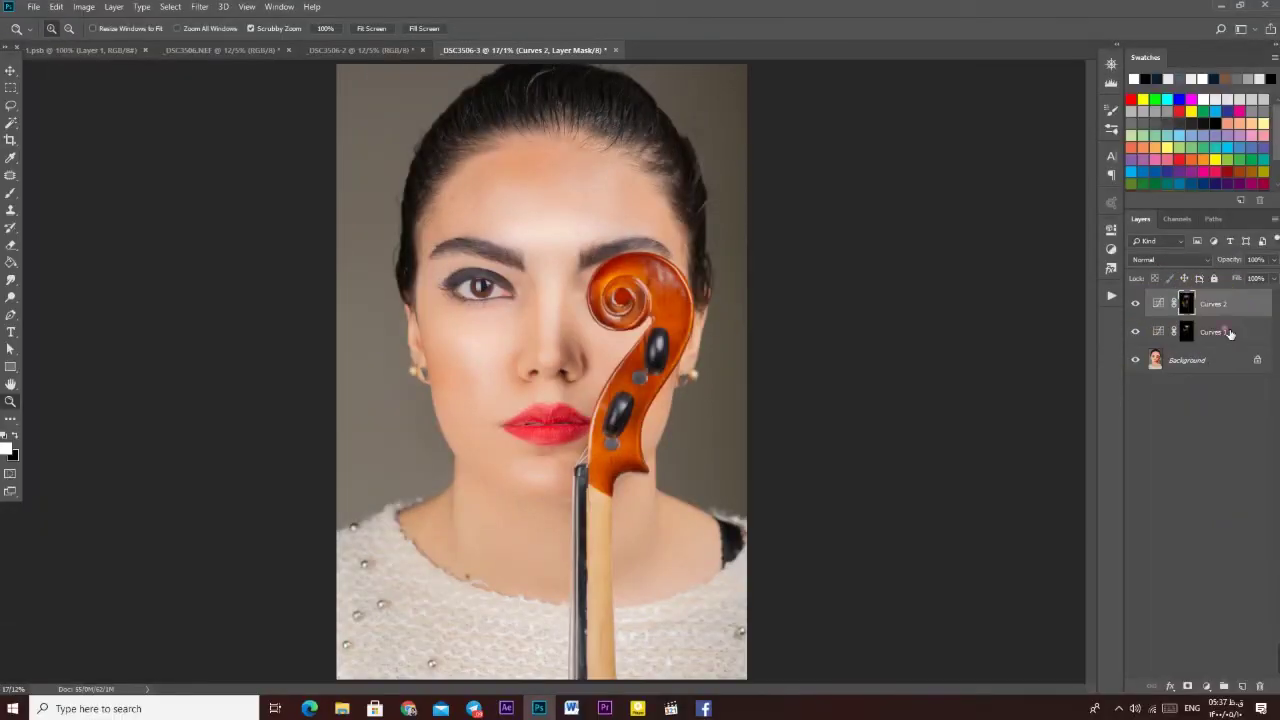
- Delete both Curves adjustment layers so only the Background layer is left
{"action": "left_click", "coordinate": [1230, 333], "text": "shift"}
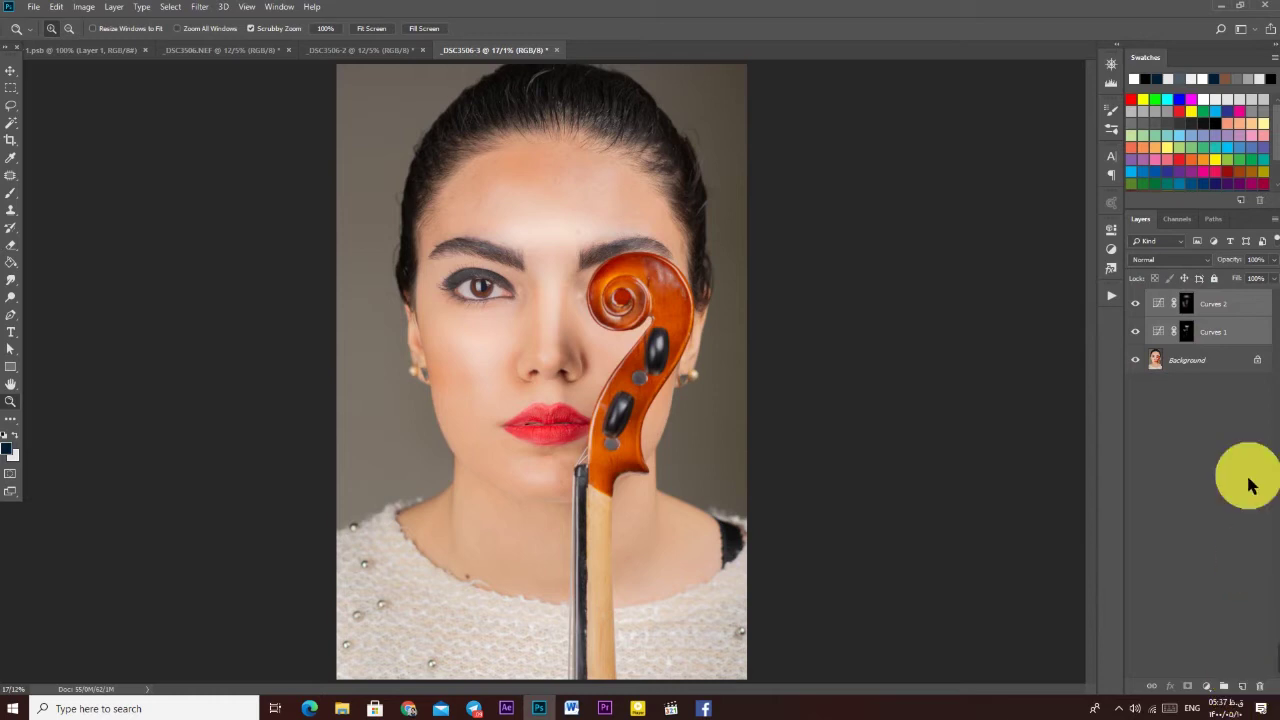
{"action": "left_click_drag", "start_coordinate": [1229, 303], "coordinate": [1259, 687]}
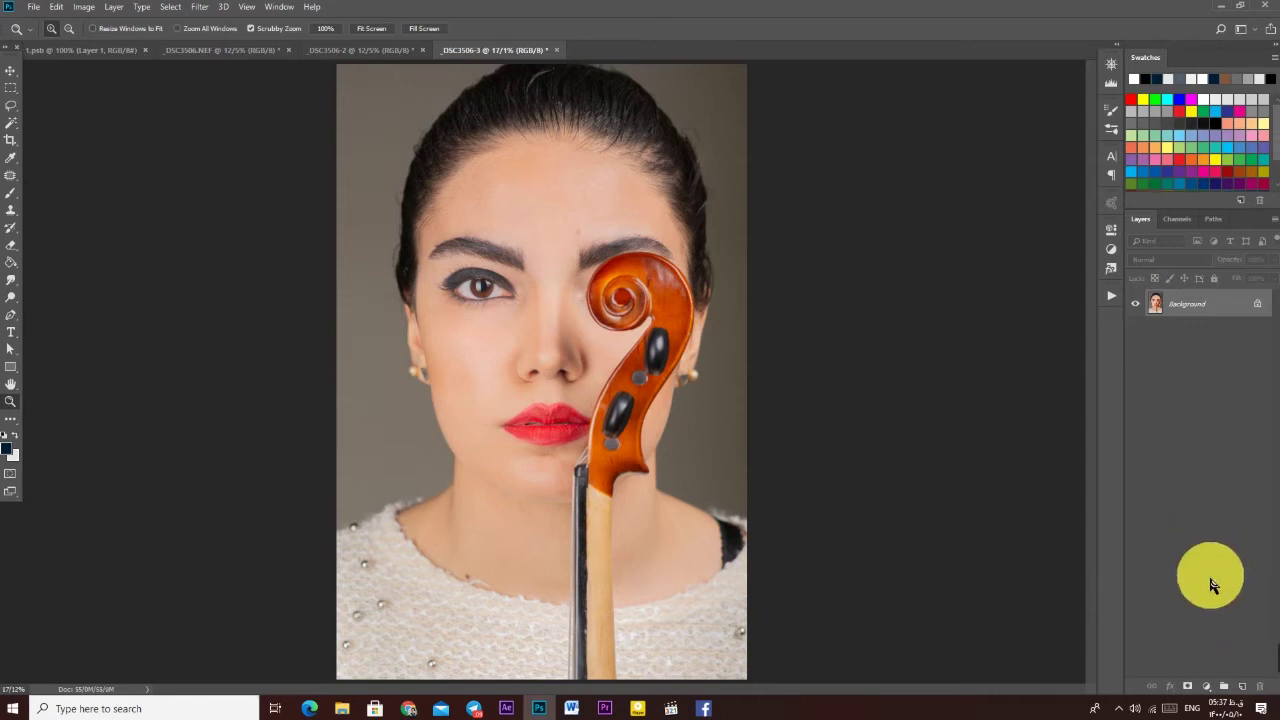
{"action": "left_click", "coordinate": [1216, 688]}
{"action": "left_click", "coordinate": [1177, 677]}
{"action": "left_click", "coordinate": [1204, 686]}
{"action": "left_click", "coordinate": [1204, 686]}
{"action": "left_click", "coordinate": [1206, 688]}
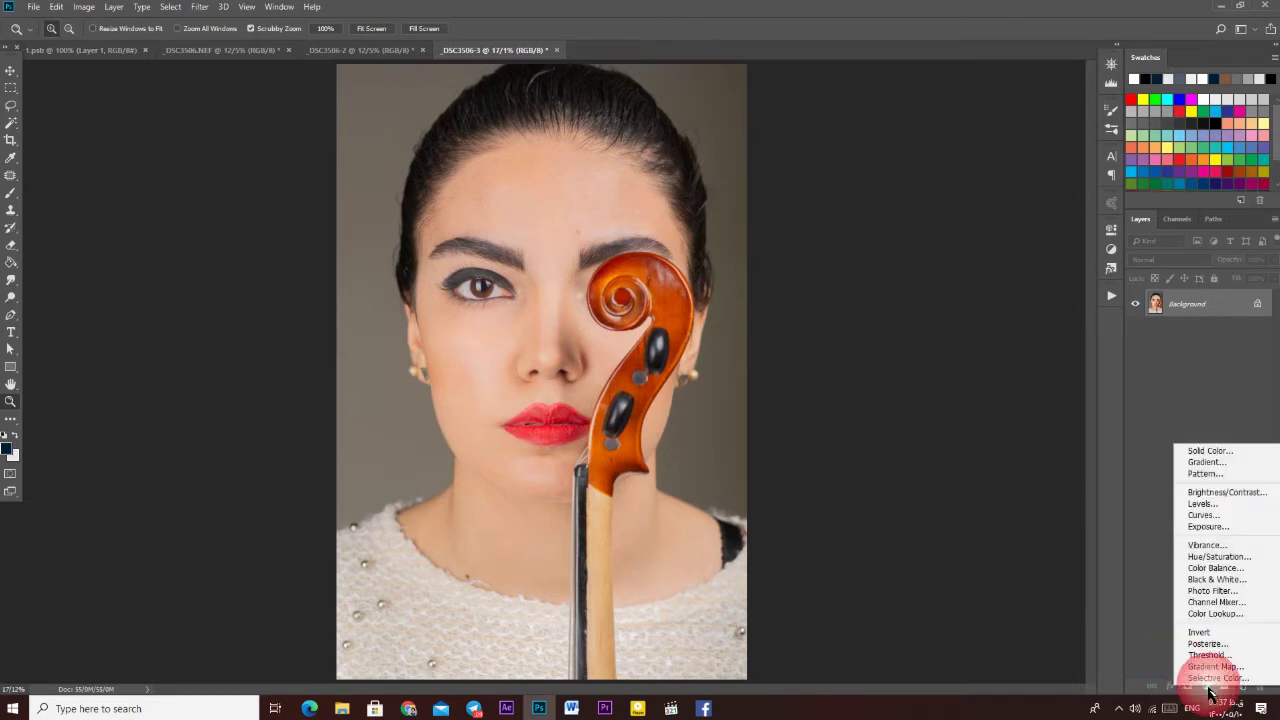
{"action": "left_click", "coordinate": [1246, 519]}
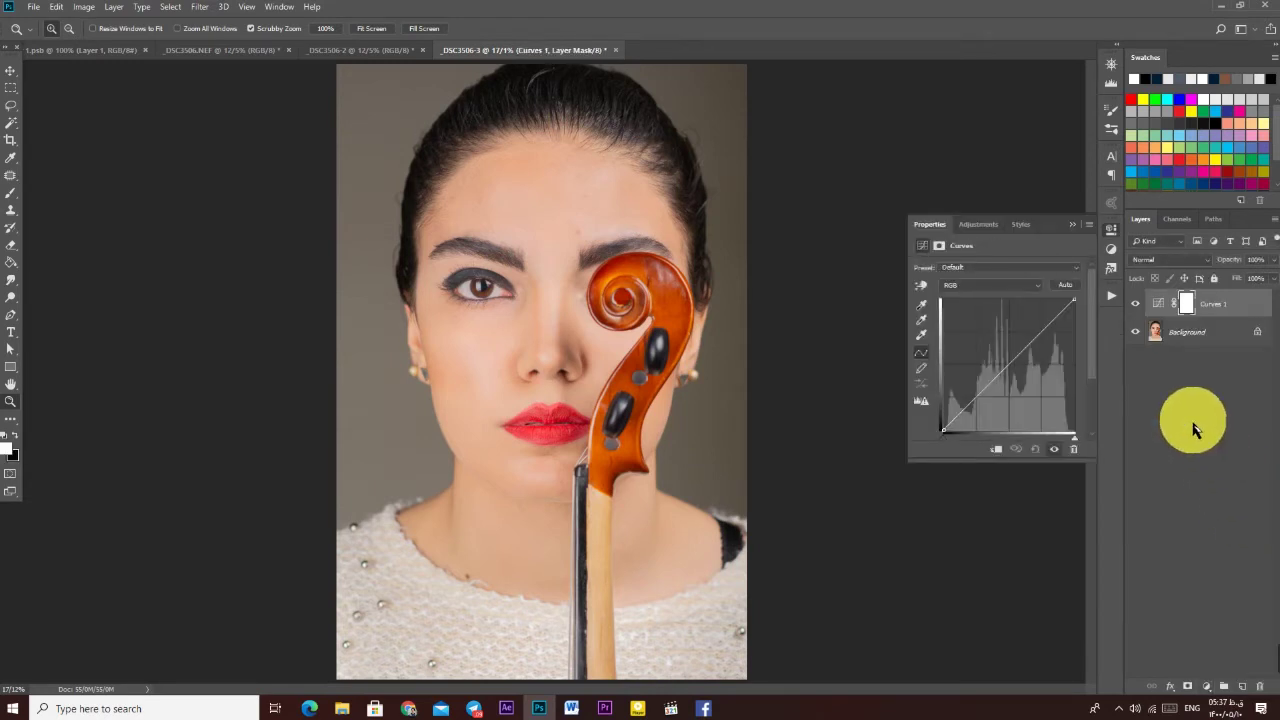
{"action": "left_click", "coordinate": [1080, 226]}
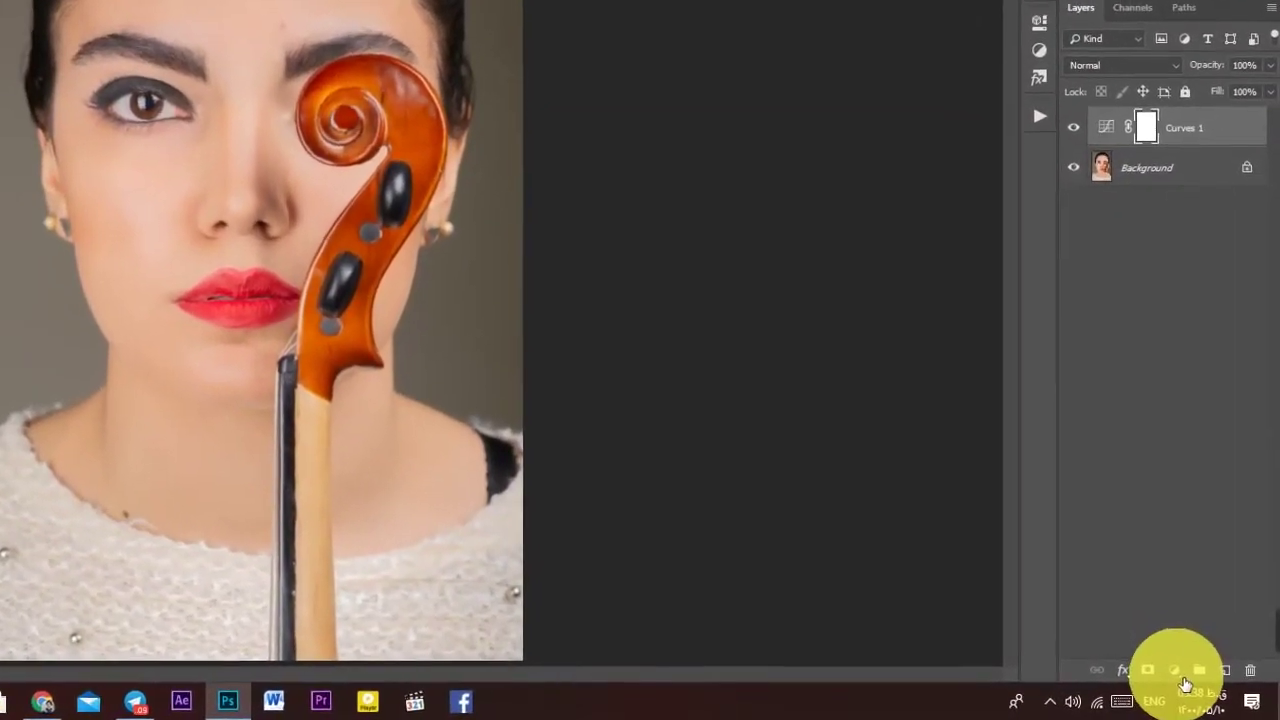
{"action": "left_click", "coordinate": [1181, 673]}
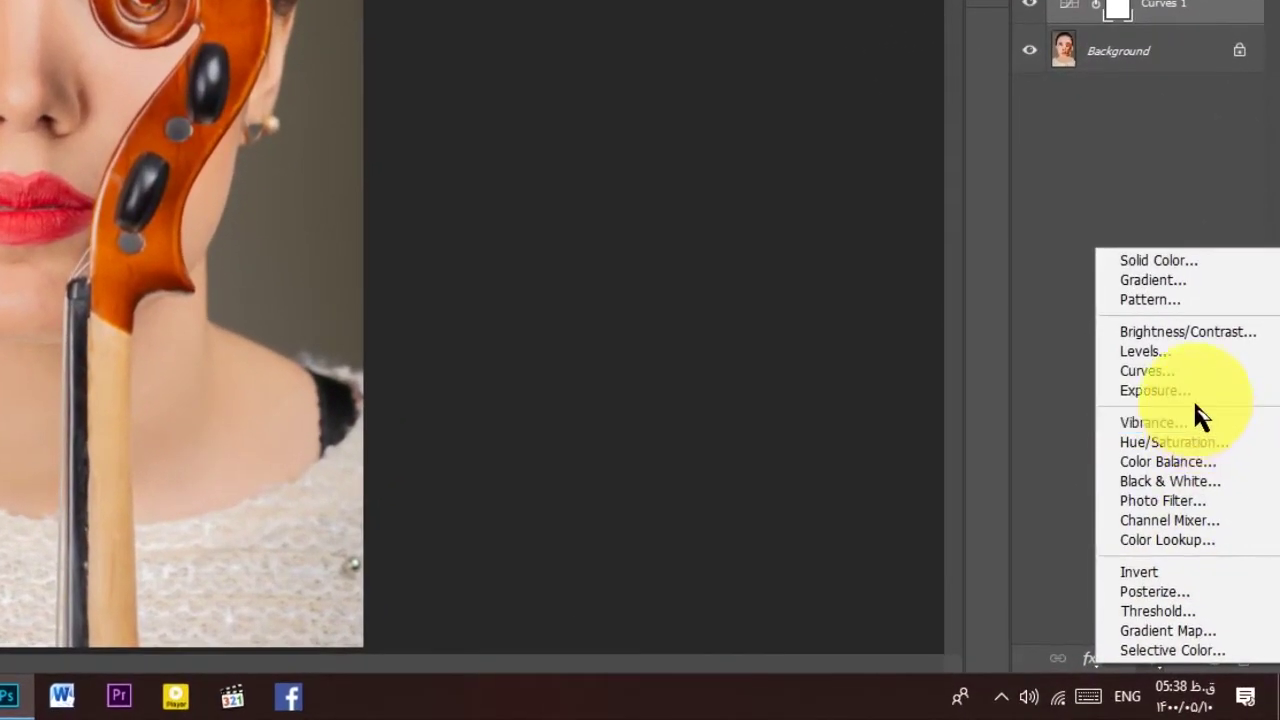
{"action": "left_click", "coordinate": [1087, 408]}
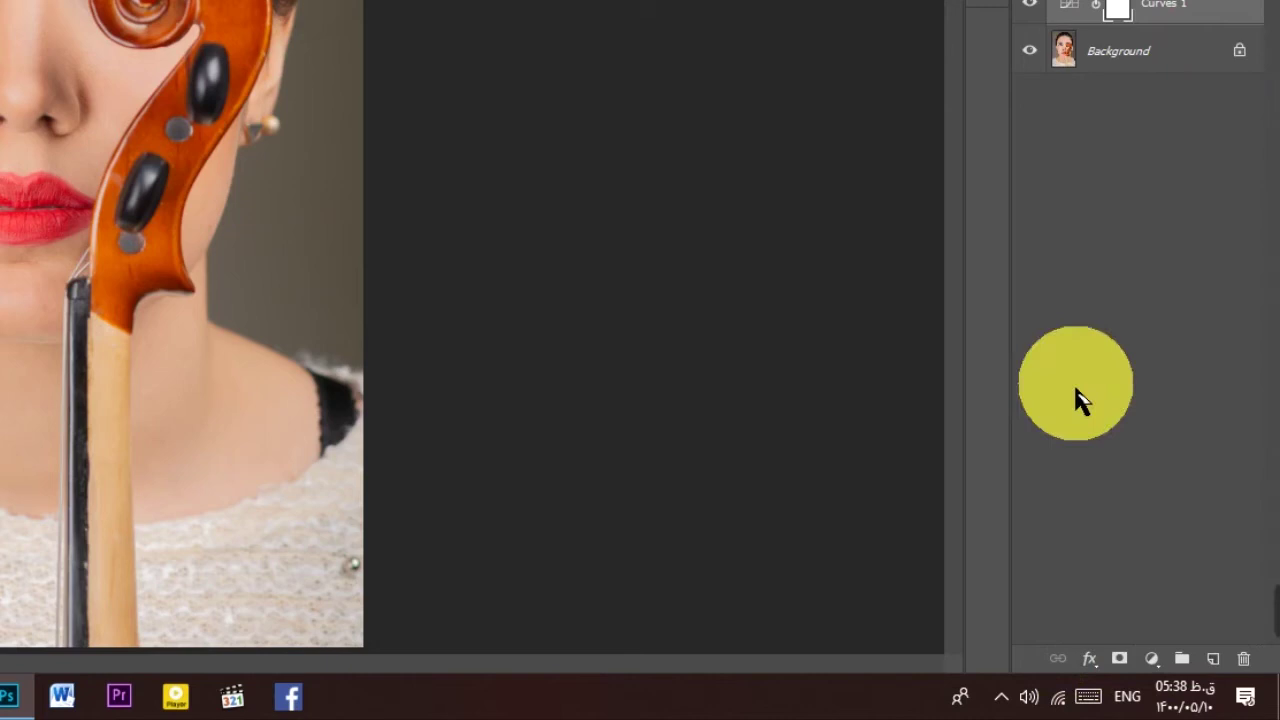
{"action": "key", "text": "Delete"}
- Add a Curves adjustment layer above the Background, raise the RGB midtones to brighten the photo, and invert the layer's mask
{"action": "left_click", "coordinate": [1170, 670]}
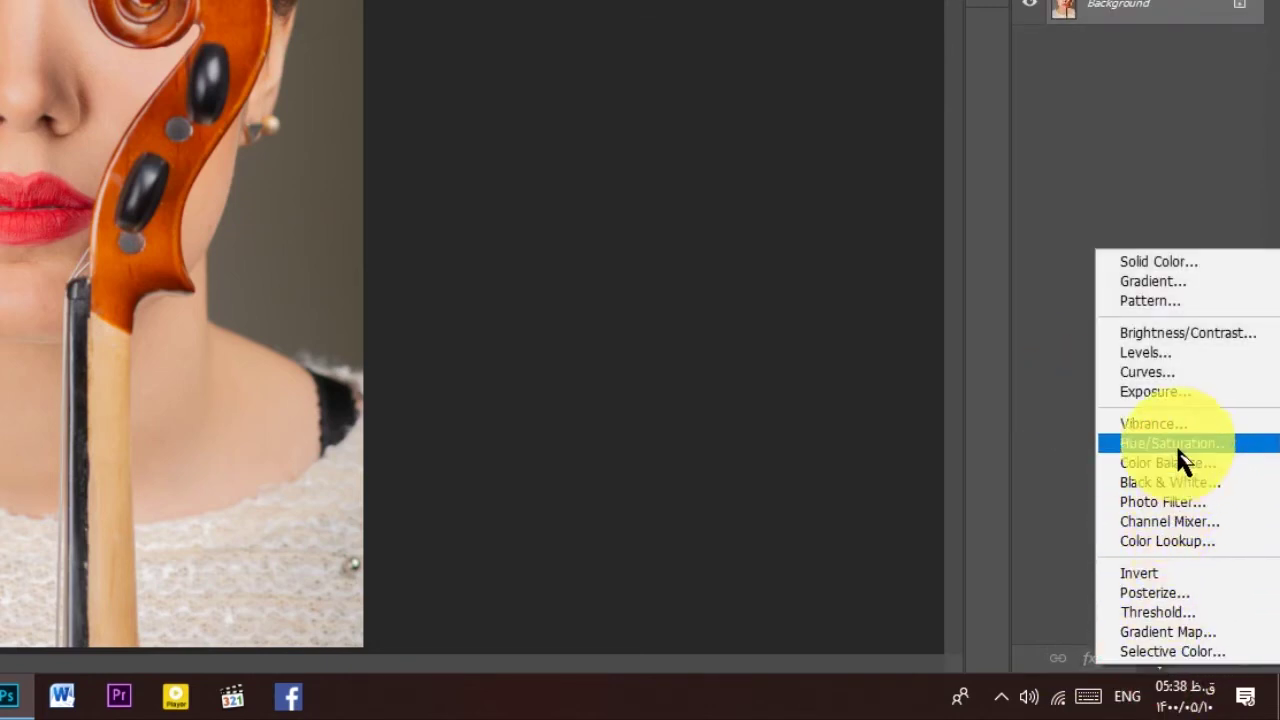
{"action": "left_click", "coordinate": [1182, 377]}
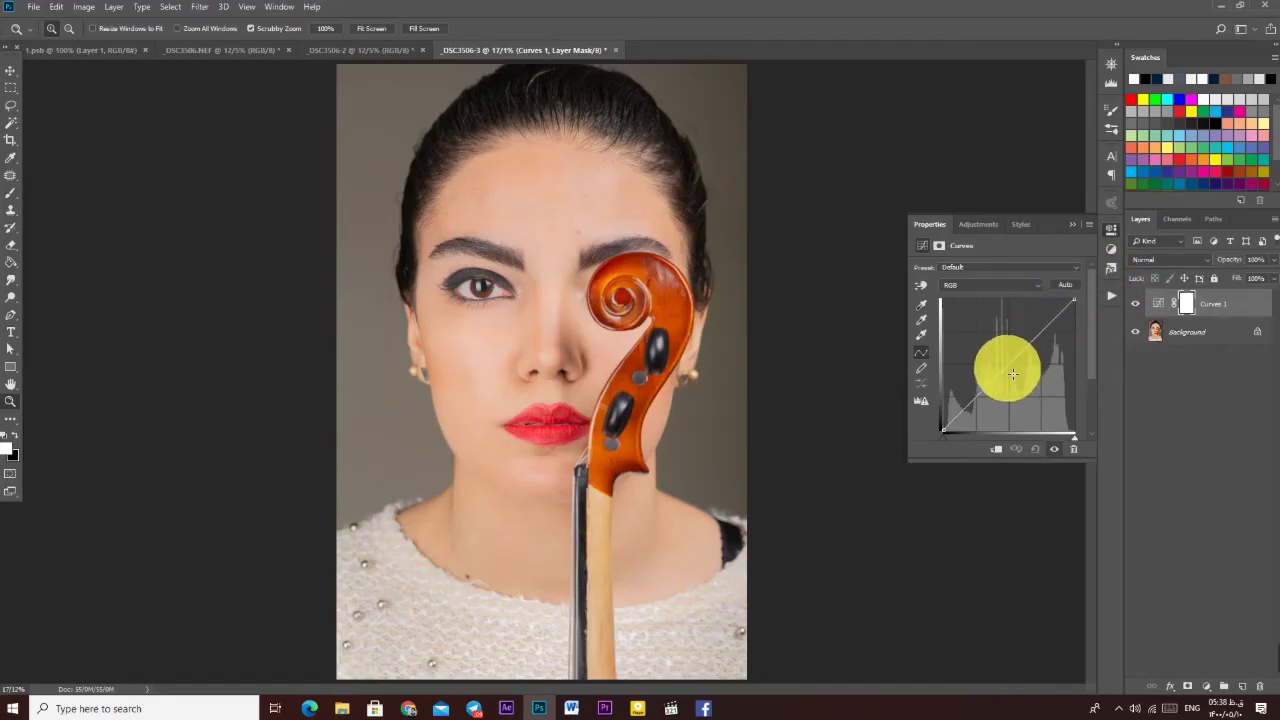
{"action": "left_click_drag", "start_coordinate": [1013, 369], "coordinate": [991, 352]}
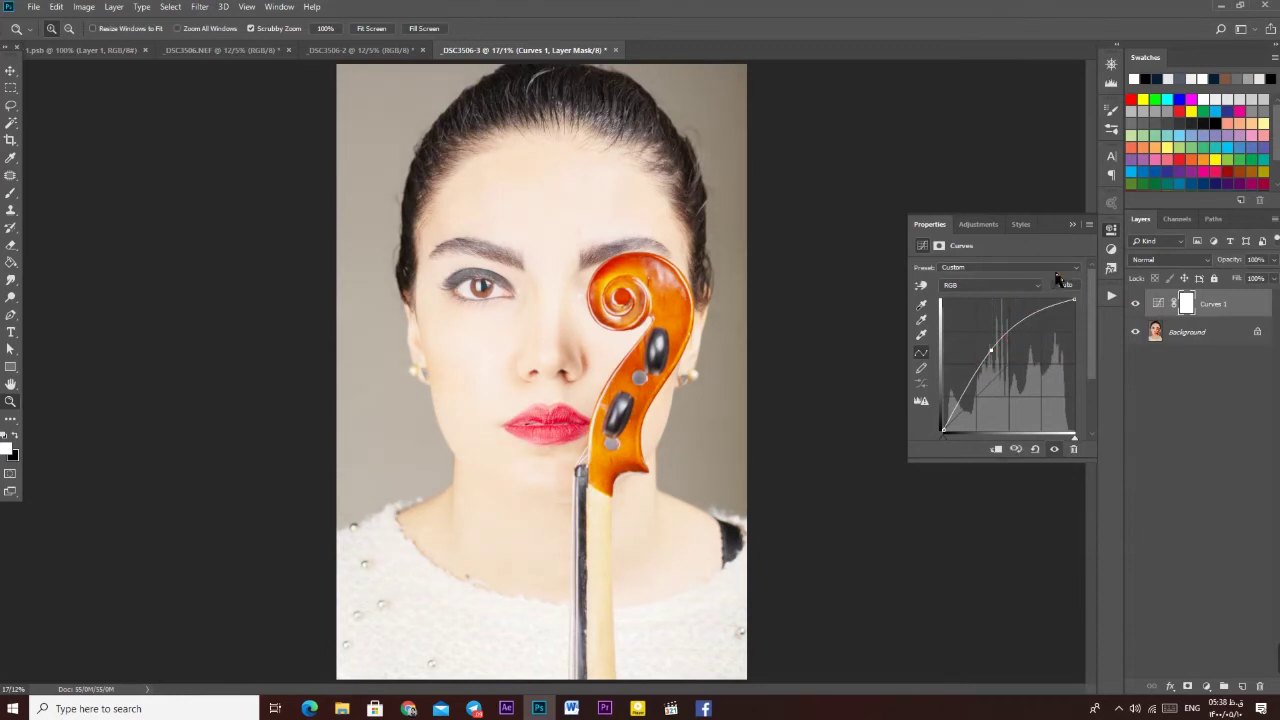
{"action": "left_click", "coordinate": [1072, 225]}
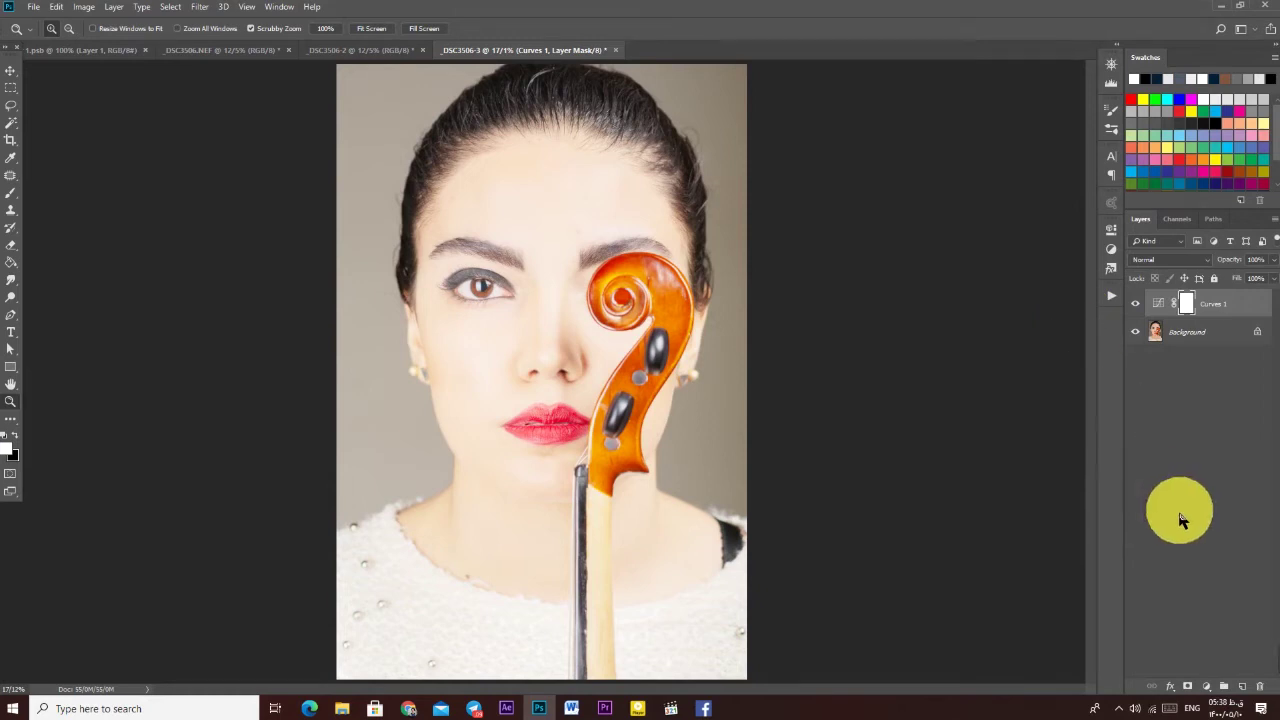
{"action": "key", "text": "ctrl+i"}
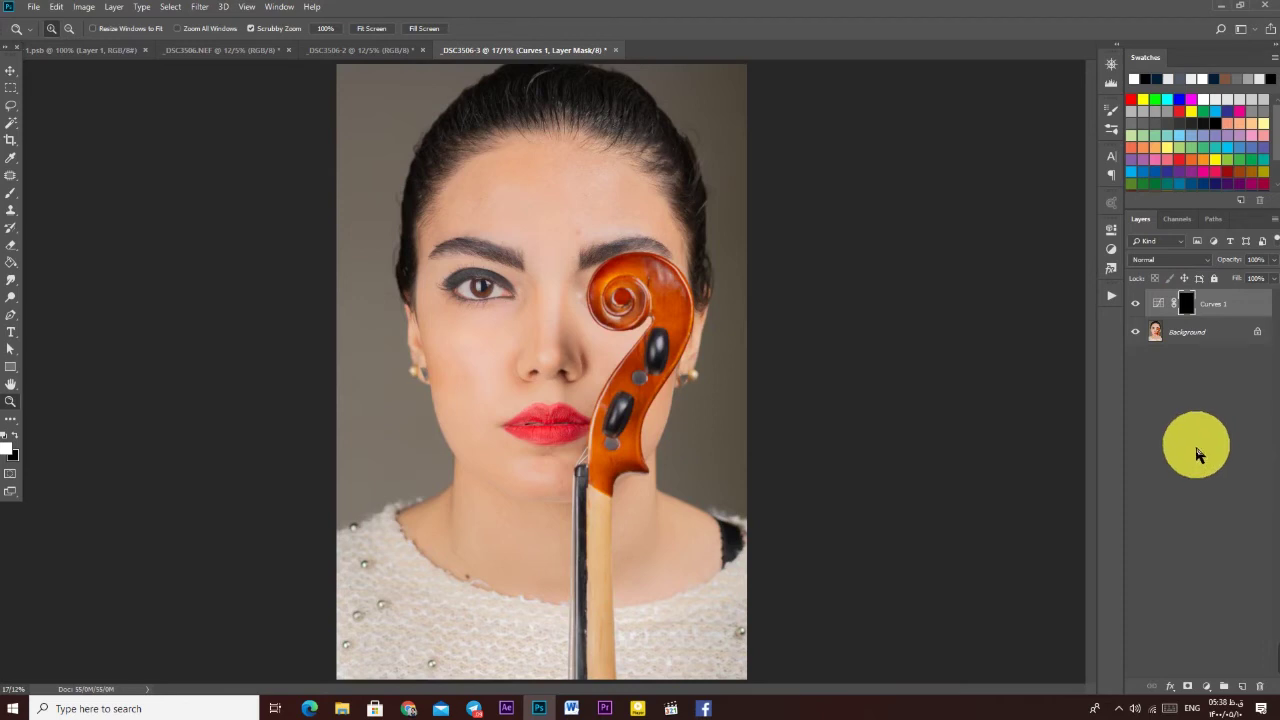
- Add another Curves adjustment layer on top, lower the RGB midtones to darken the photo, and invert the layer's mask
{"action": "left_click", "coordinate": [1206, 686]}
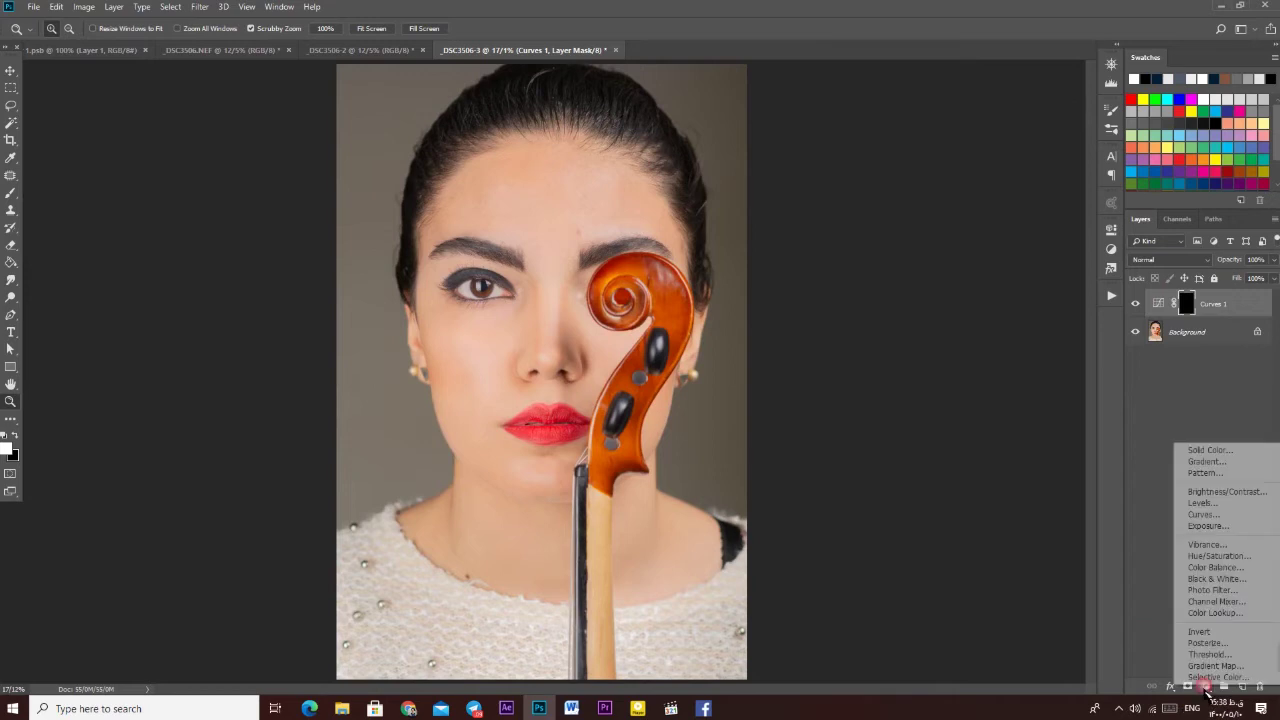
{"action": "left_click", "coordinate": [1226, 515]}
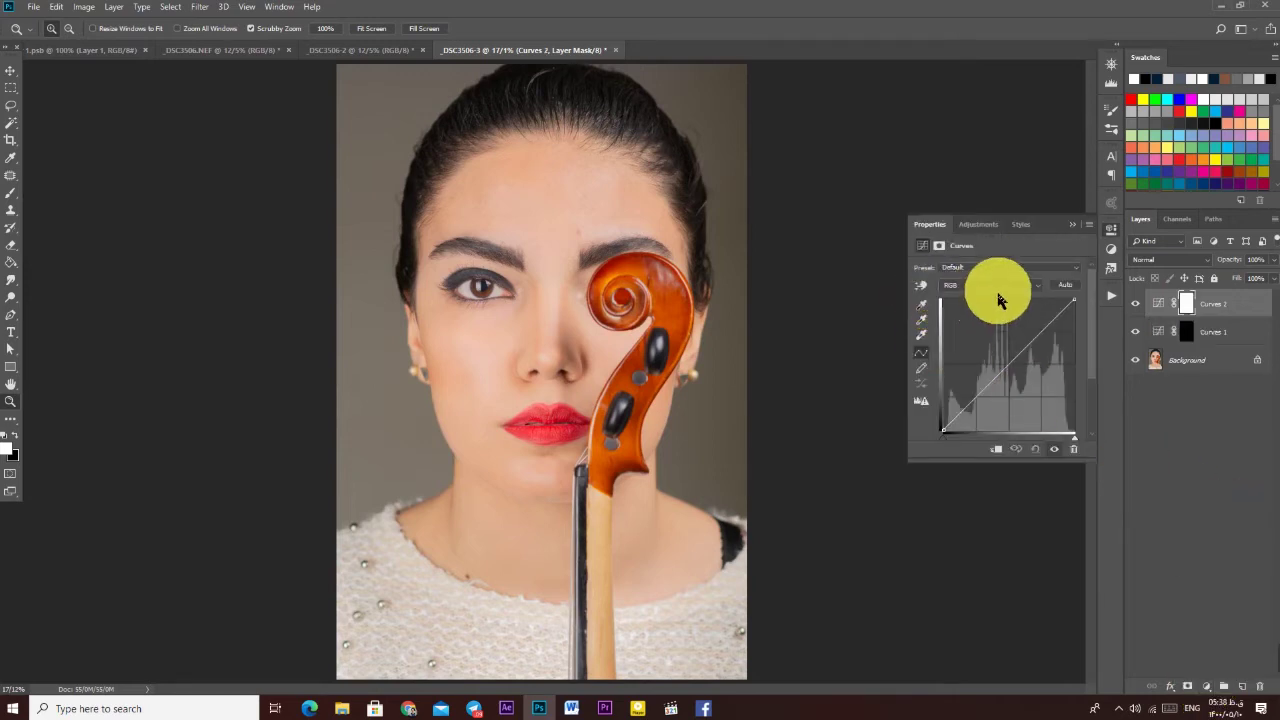
{"action": "left_click", "coordinate": [1012, 368]}
{"action": "left_click_drag", "start_coordinate": [1020, 371], "coordinate": [1024, 374]}
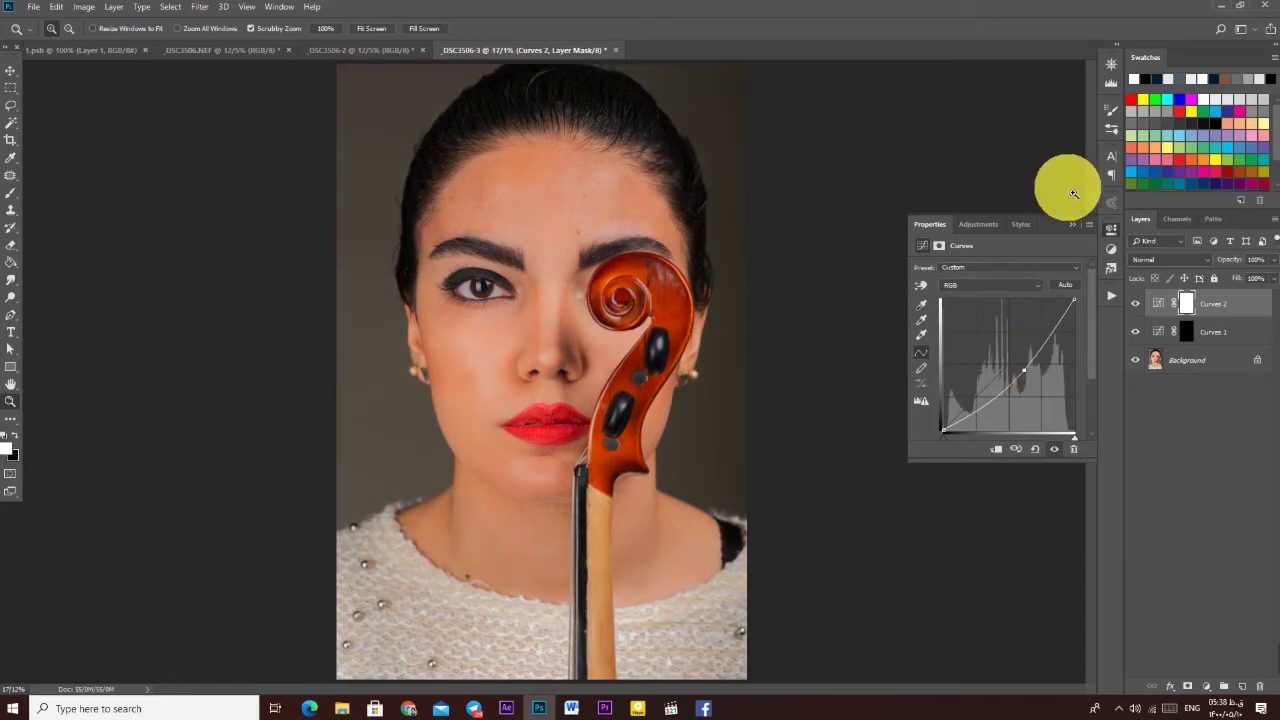
{"action": "left_click", "coordinate": [1111, 229]}
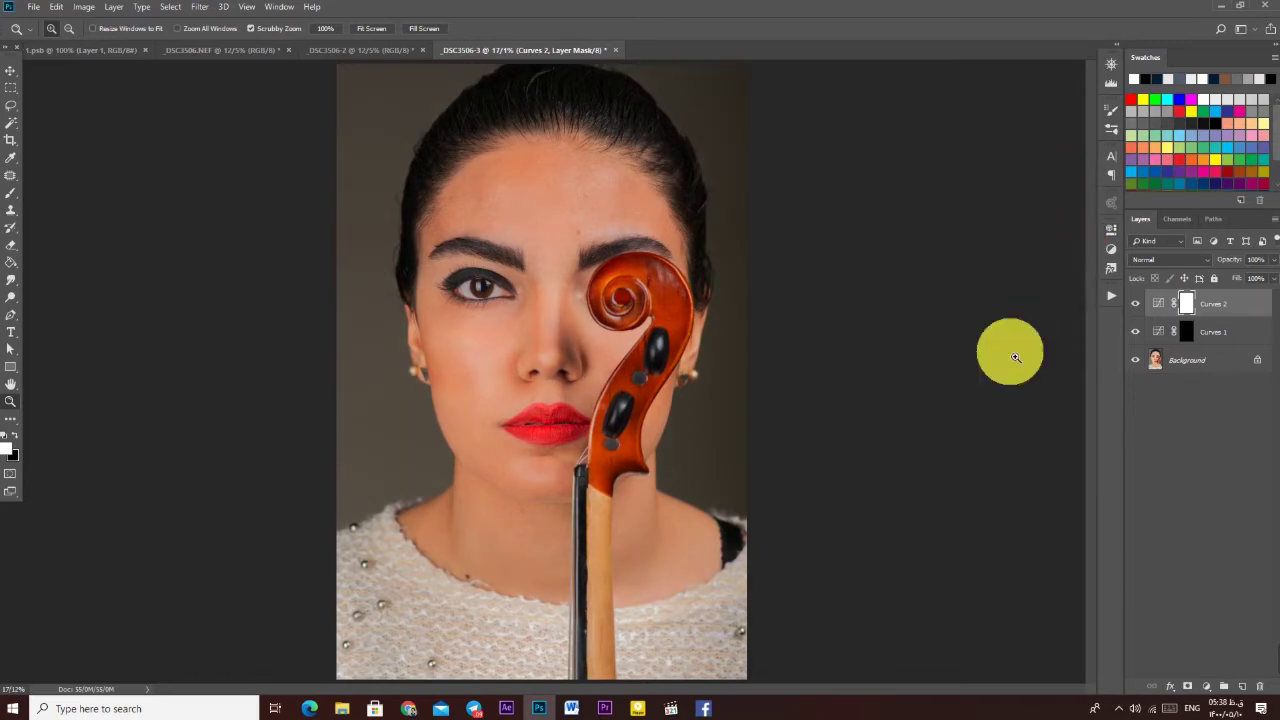
{"action": "key", "text": "ctrl+i"}
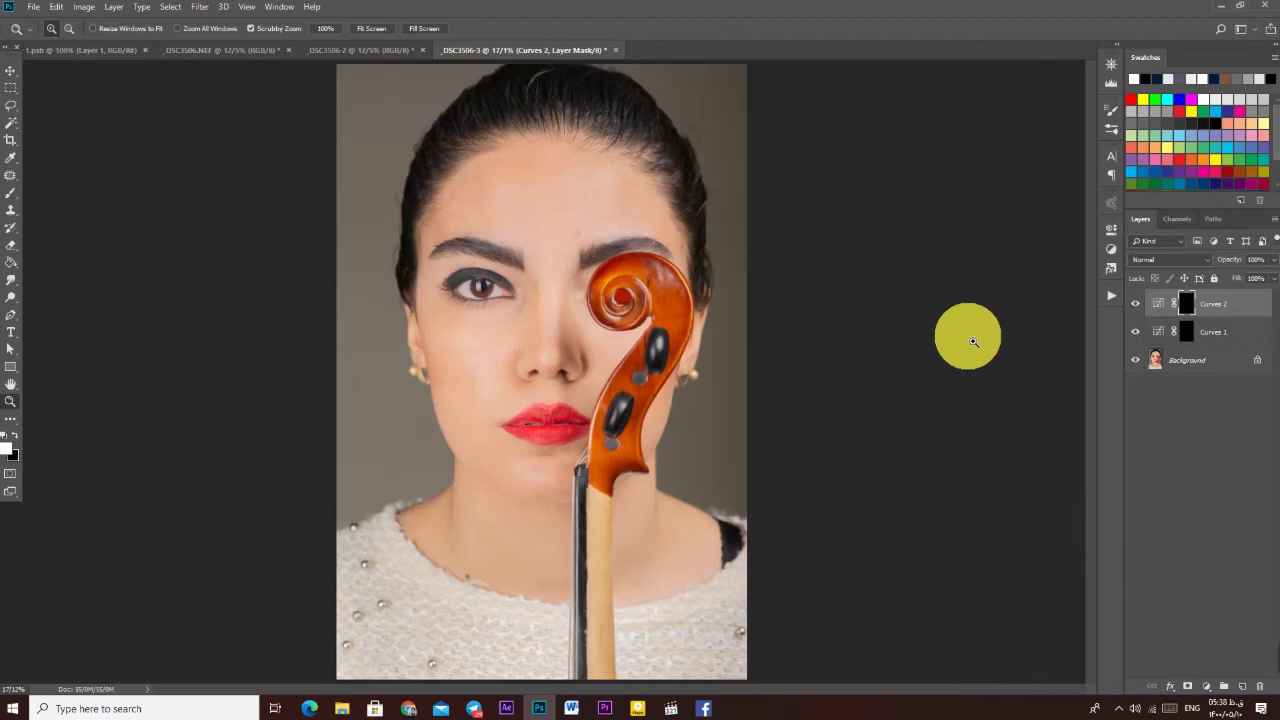
- Rename the lower Curves layer to "هایلایت" (highlight) and the upper one to "shadow"
{"action": "double_click", "coordinate": [1205, 329]}
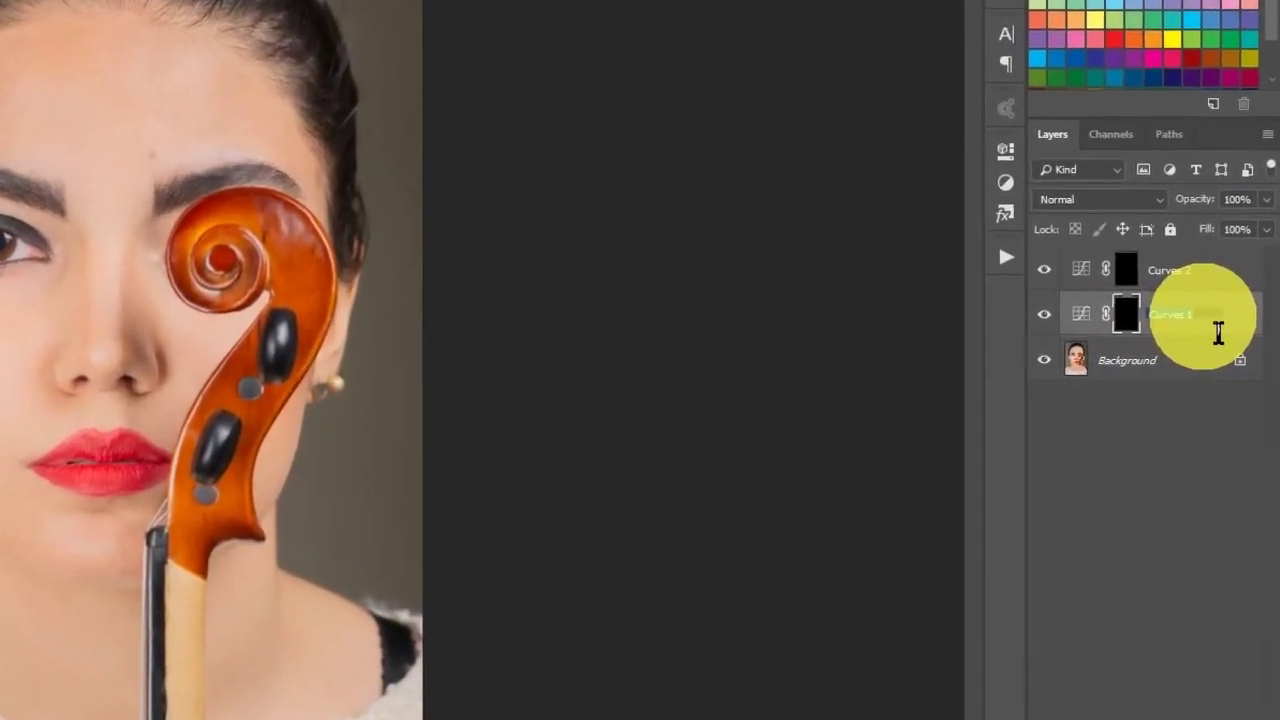
{"action": "type", "text": "Lighte"}
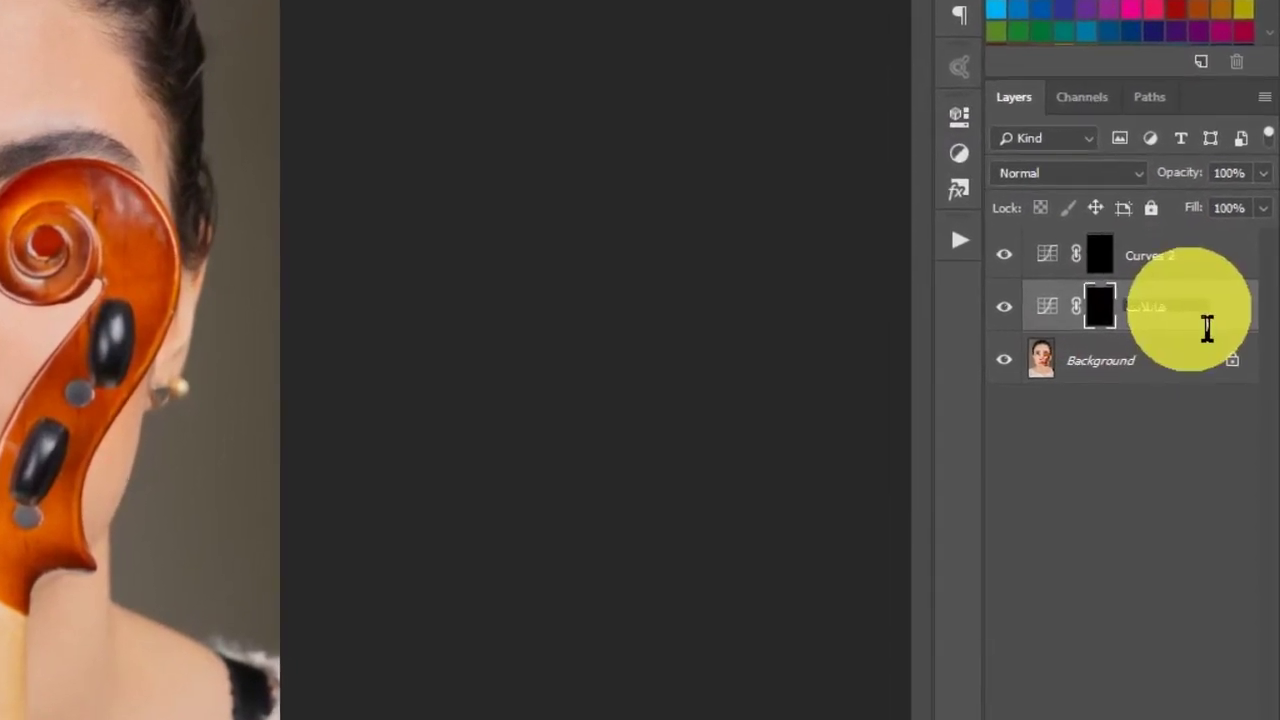
{"action": "double_click", "coordinate": [1150, 272]}
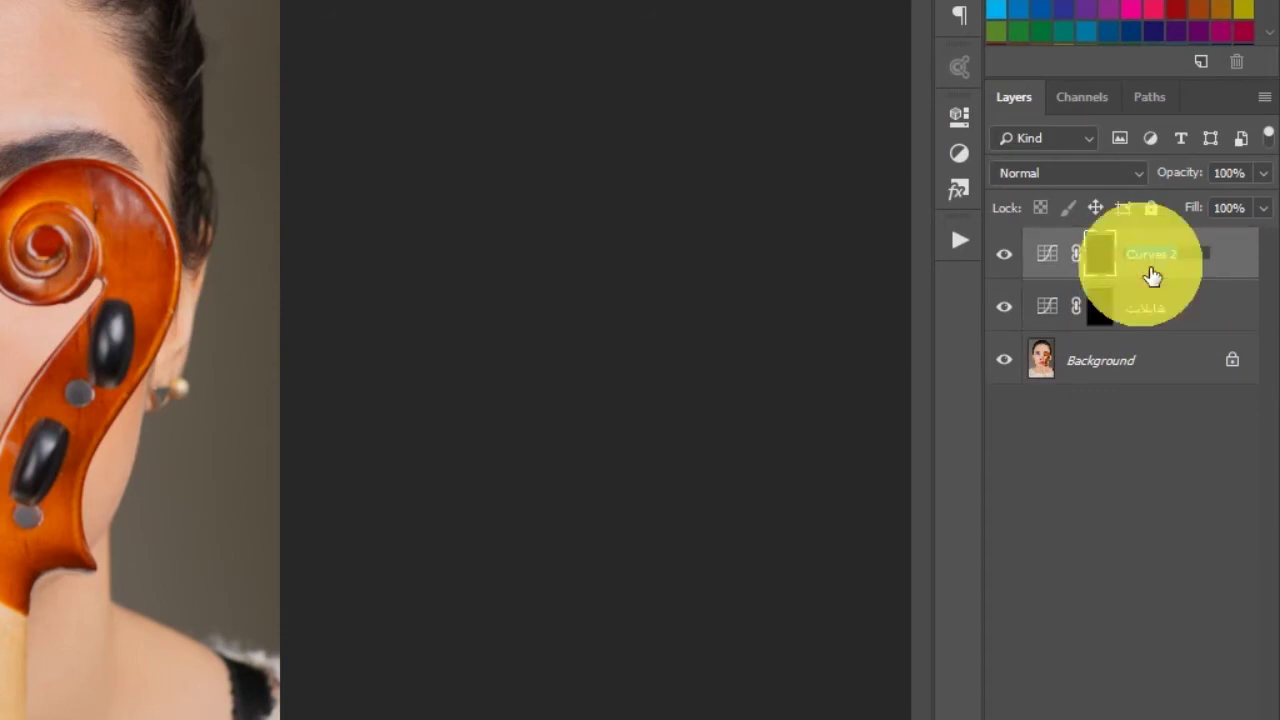
{"action": "type", "text": "شا"}
{"action": "key", "text": "Return"}
- Make the highlight layer's mask active and ready the Brush tool with a tip enlarged to 70 px
{"action": "left_click", "coordinate": [1117, 537]}
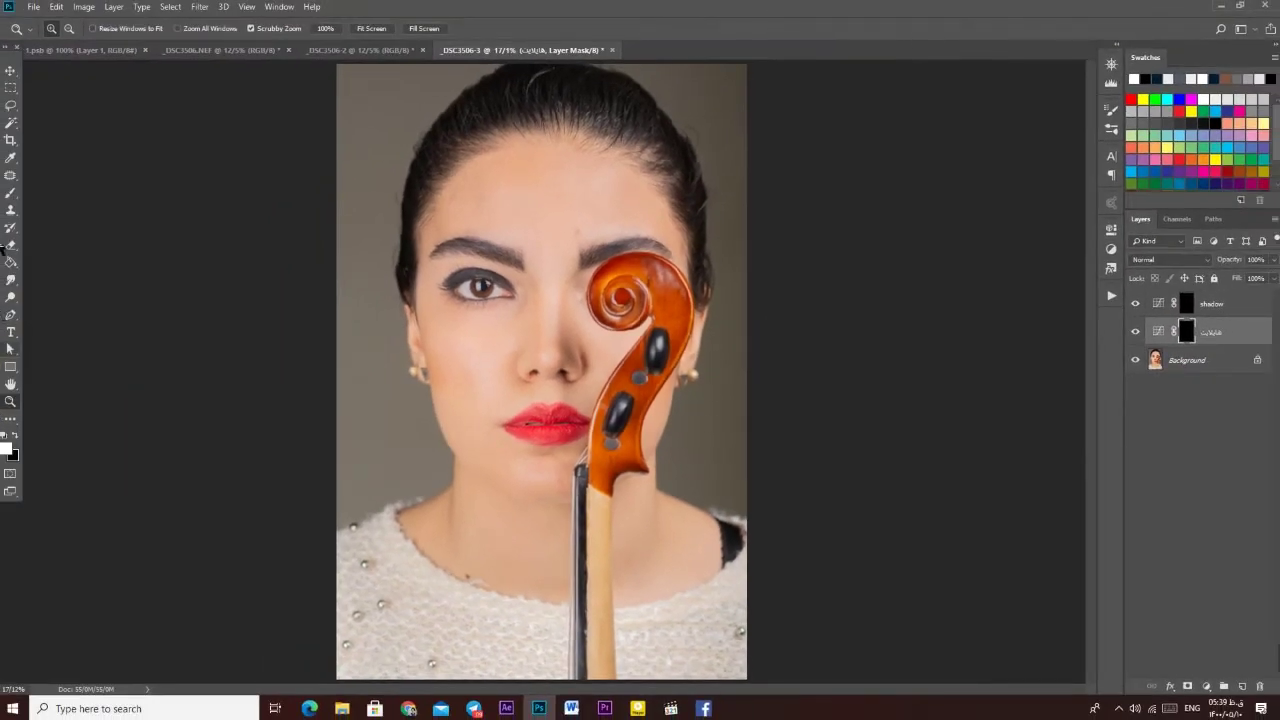
{"action": "left_click", "coordinate": [9, 193]}
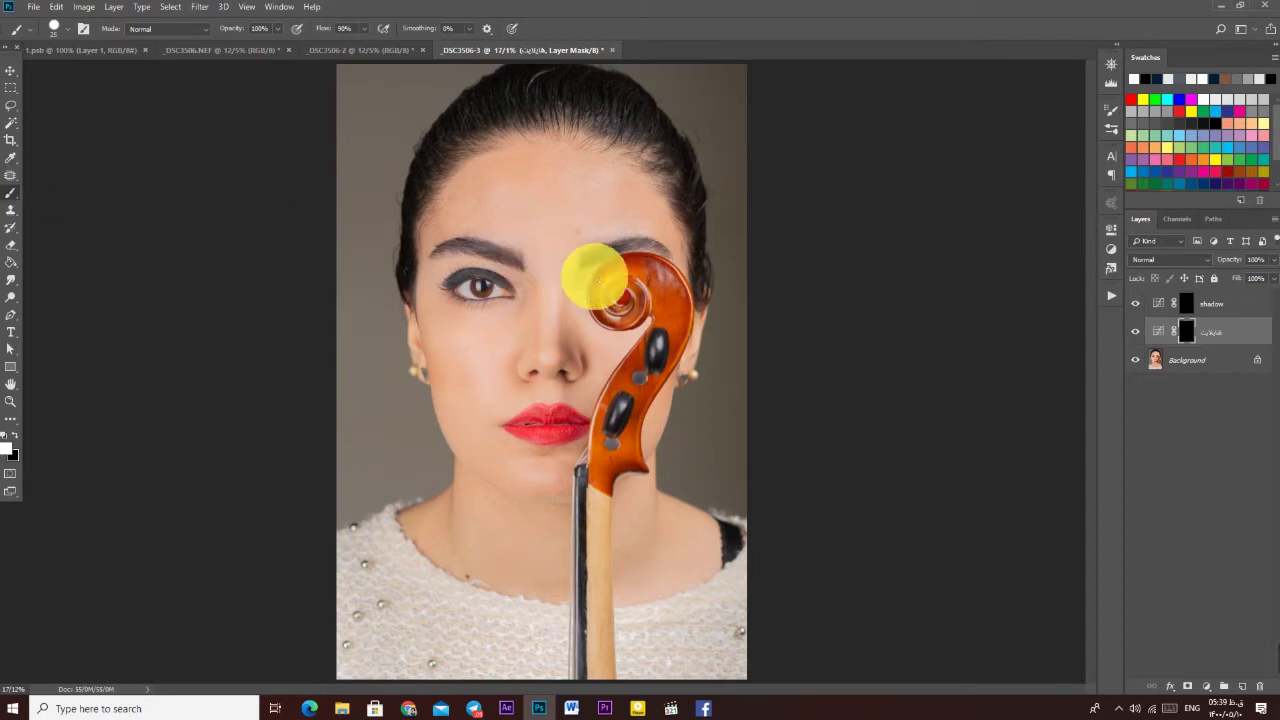
{"action": "right_click", "coordinate": [574, 244], "text": "alt"}
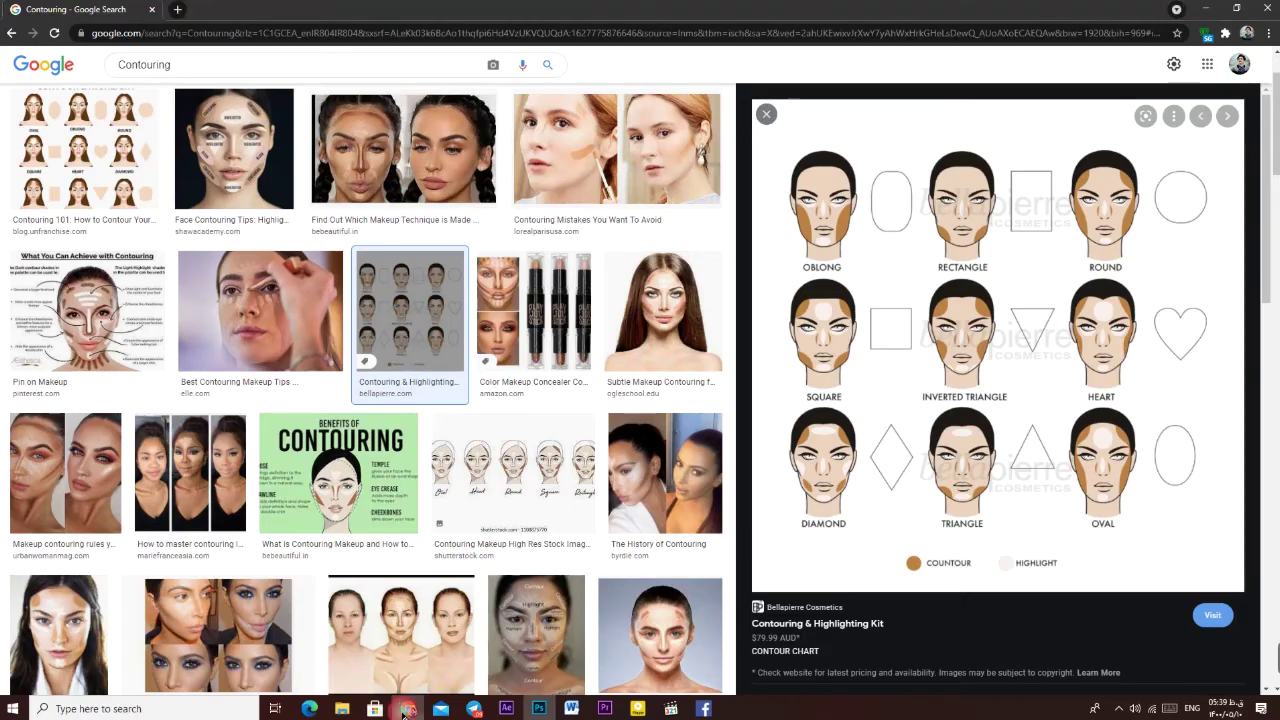
- Switch to Chrome to examine where the Contouring & Highlighting Kit chart places contour and highlight for each face shape, and return to Photoshop
{"action": "left_click", "coordinate": [410, 708]}
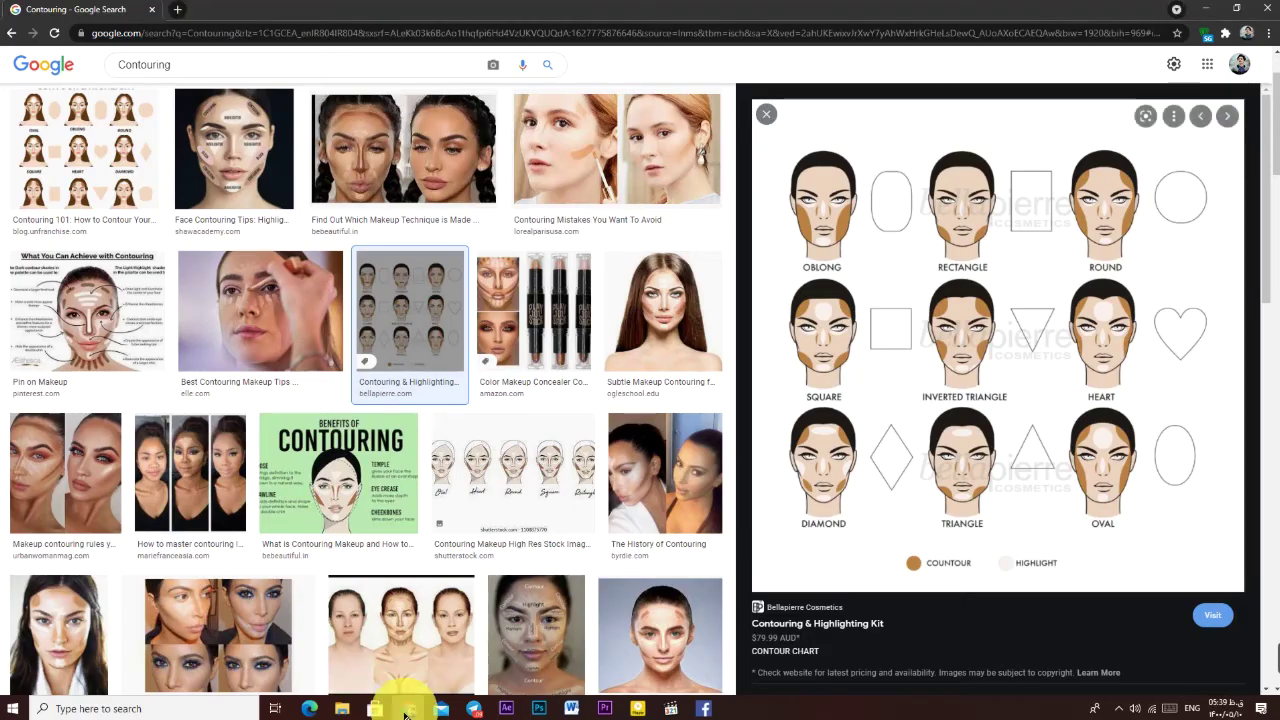
{"action": "left_click", "coordinate": [408, 708]}
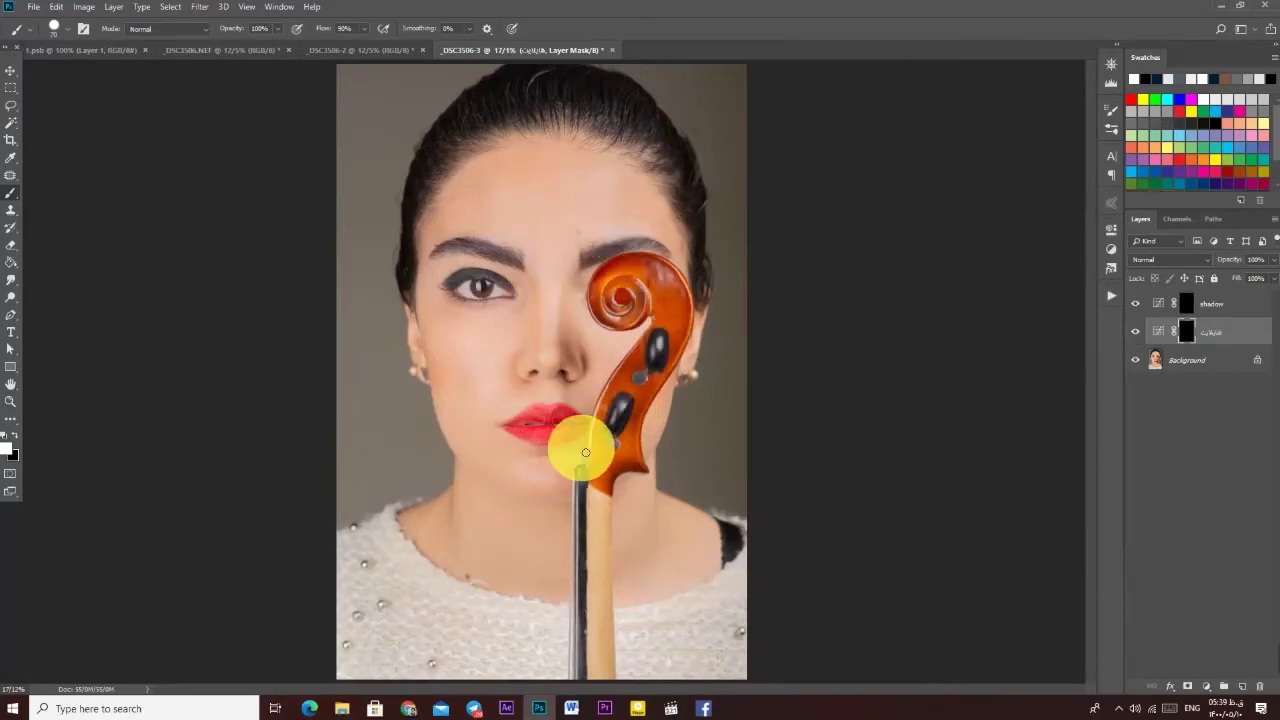
{"action": "left_click", "coordinate": [408, 708]}
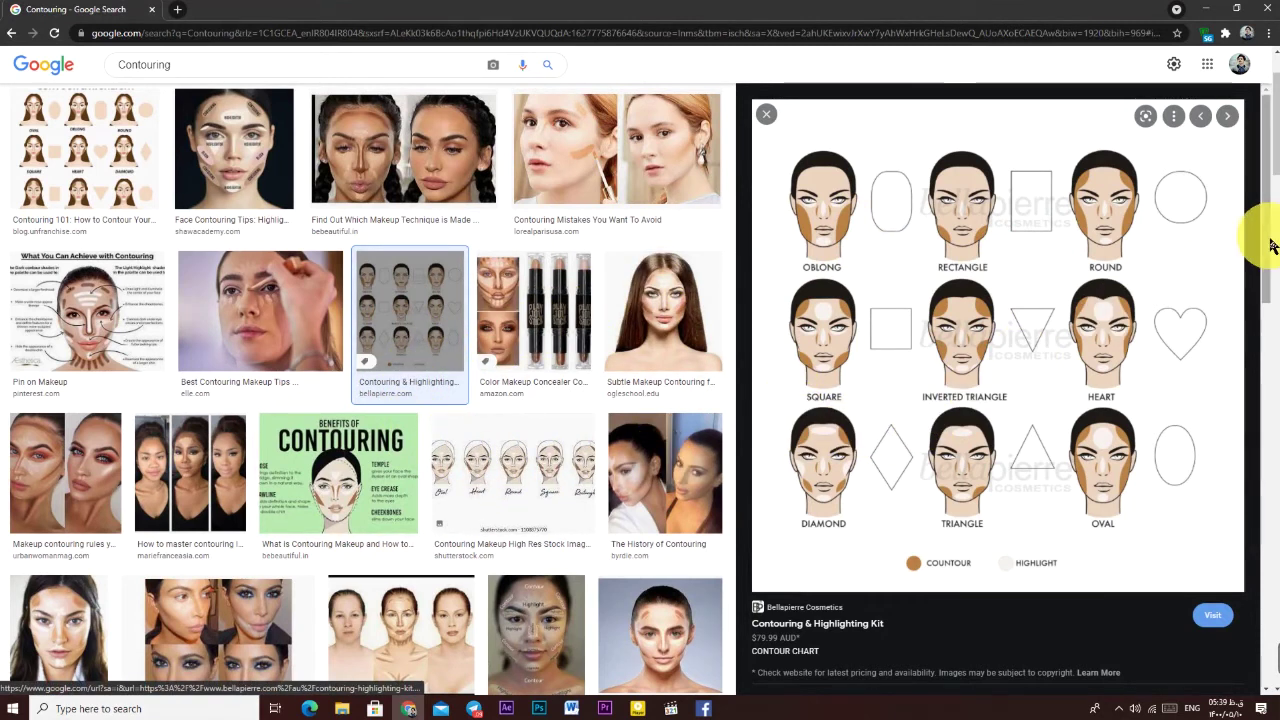
{"action": "scroll", "coordinate": [1262, 280], "scroll_direction": "down", "scroll_amount": 4}
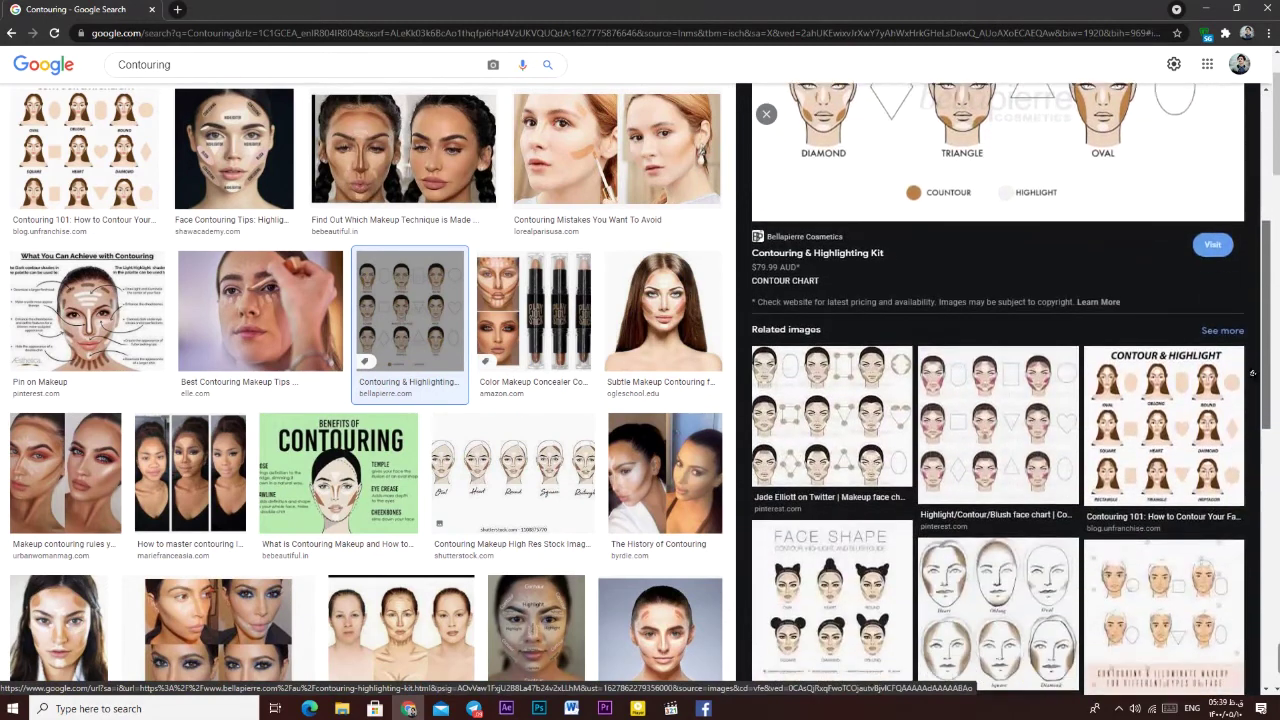
{"action": "scroll", "coordinate": [1252, 369], "scroll_direction": "up", "scroll_amount": 3}
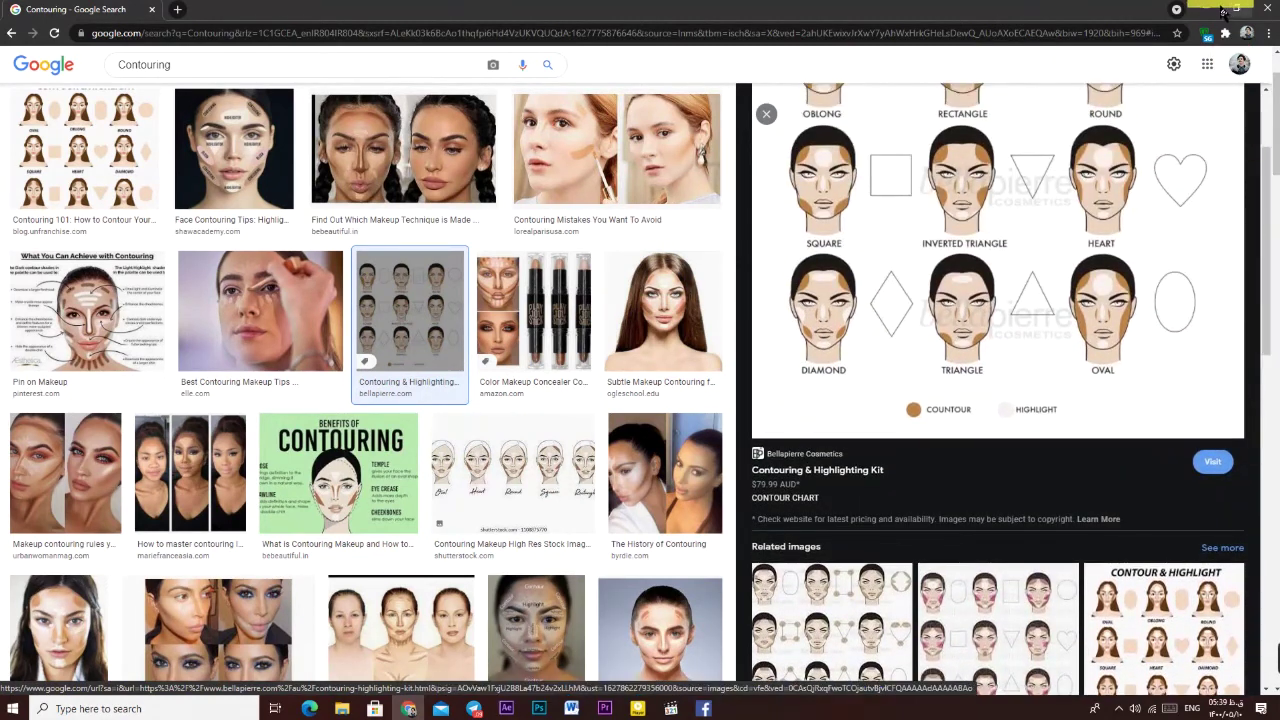
{"action": "left_click", "coordinate": [1210, 9]}
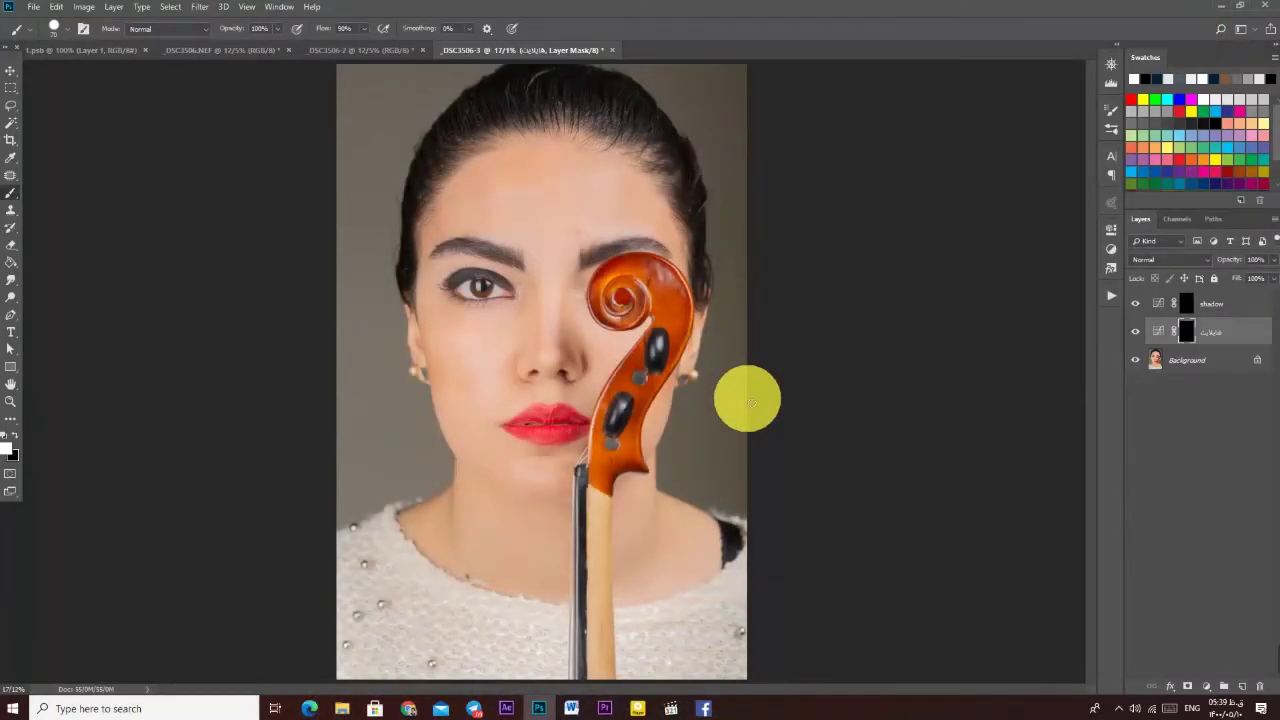
{"action": "left_click", "coordinate": [412, 706]}
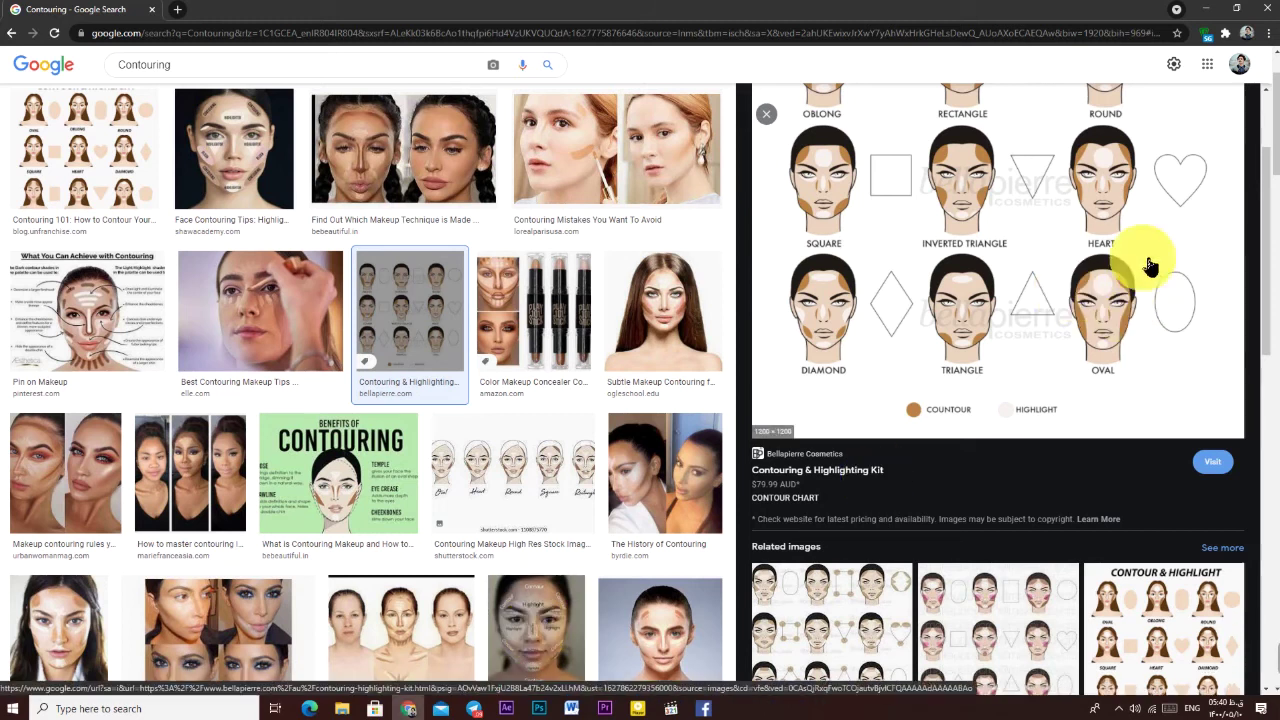
{"action": "left_click_drag", "start_coordinate": [1266, 248], "coordinate": [1266, 200]}
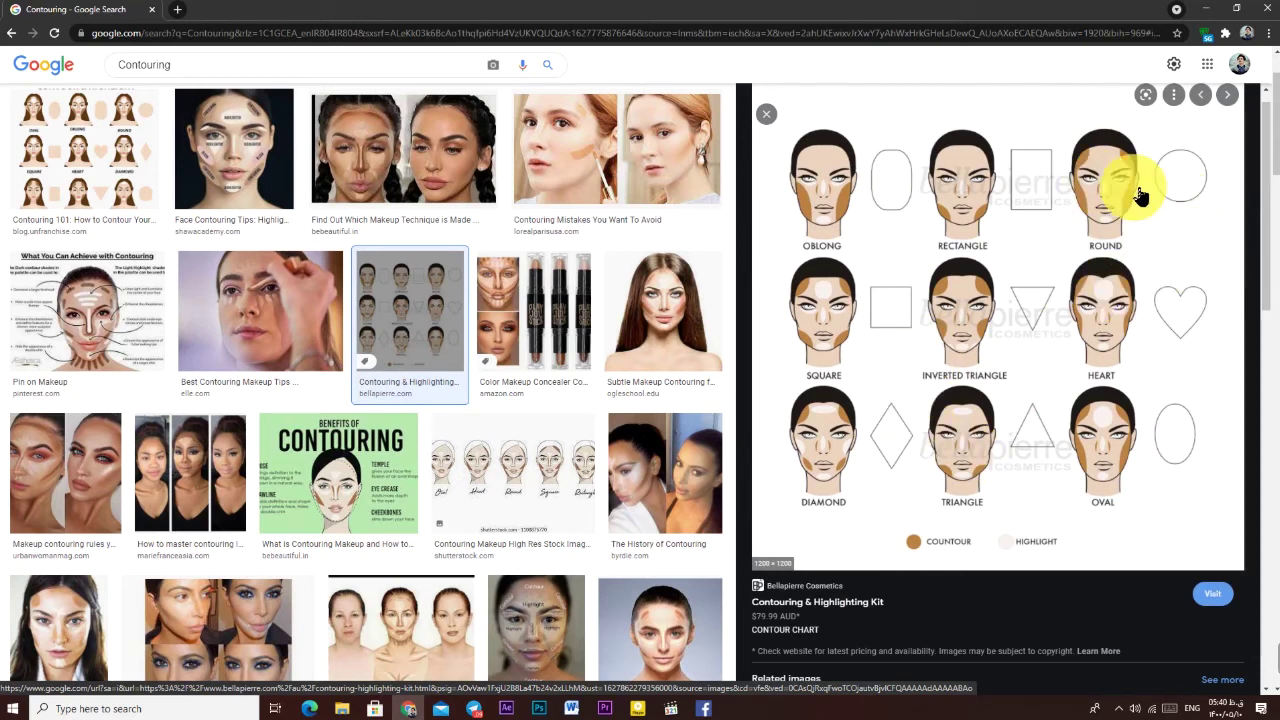
{"action": "left_click", "coordinate": [1222, 9]}
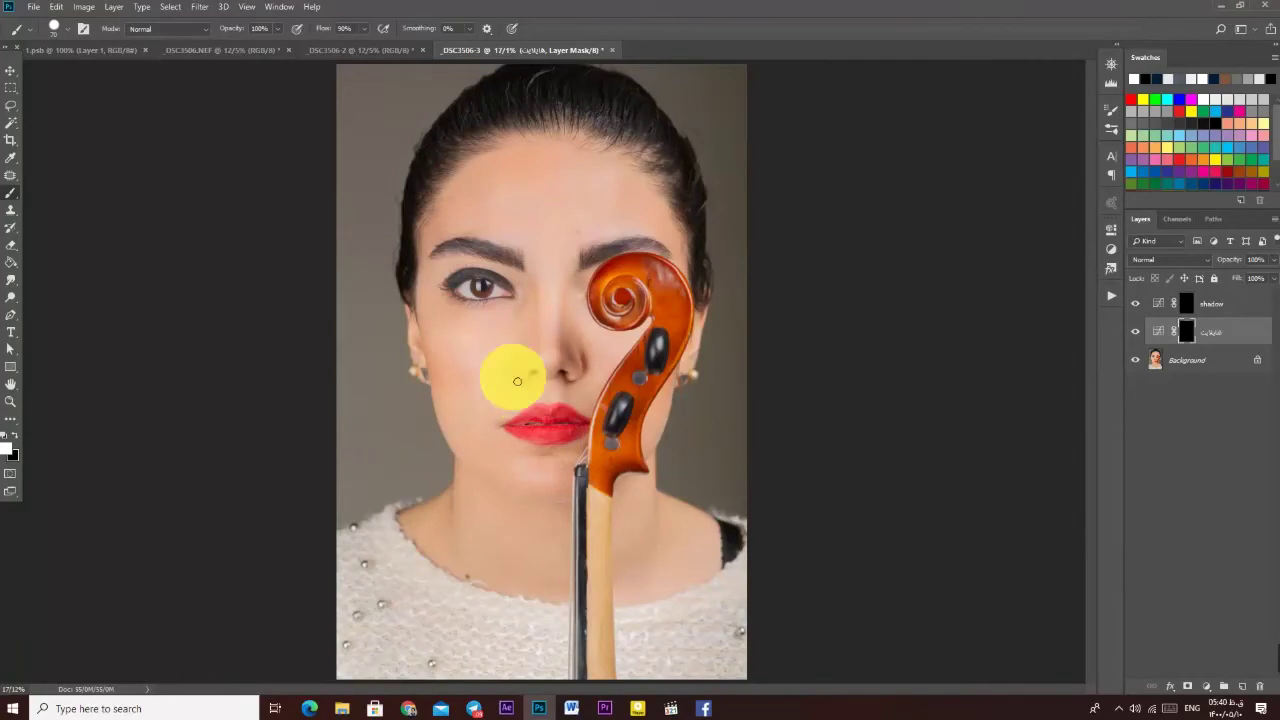
- Paint a wide white band on the shadow layer's mask, running from beside the ear down the visible cheek toward the jaw
{"action": "left_click", "coordinate": [1216, 306]}
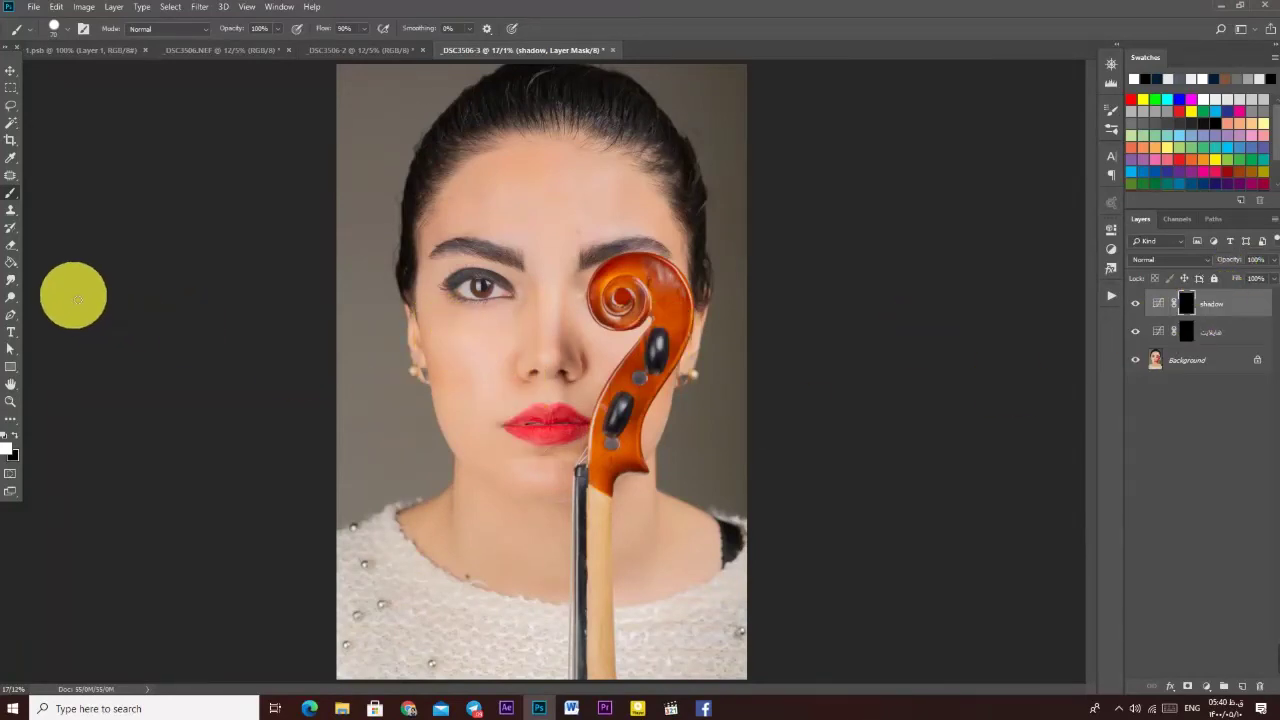
{"action": "key", "text": "z"}
{"action": "left_click", "coordinate": [468, 323]}
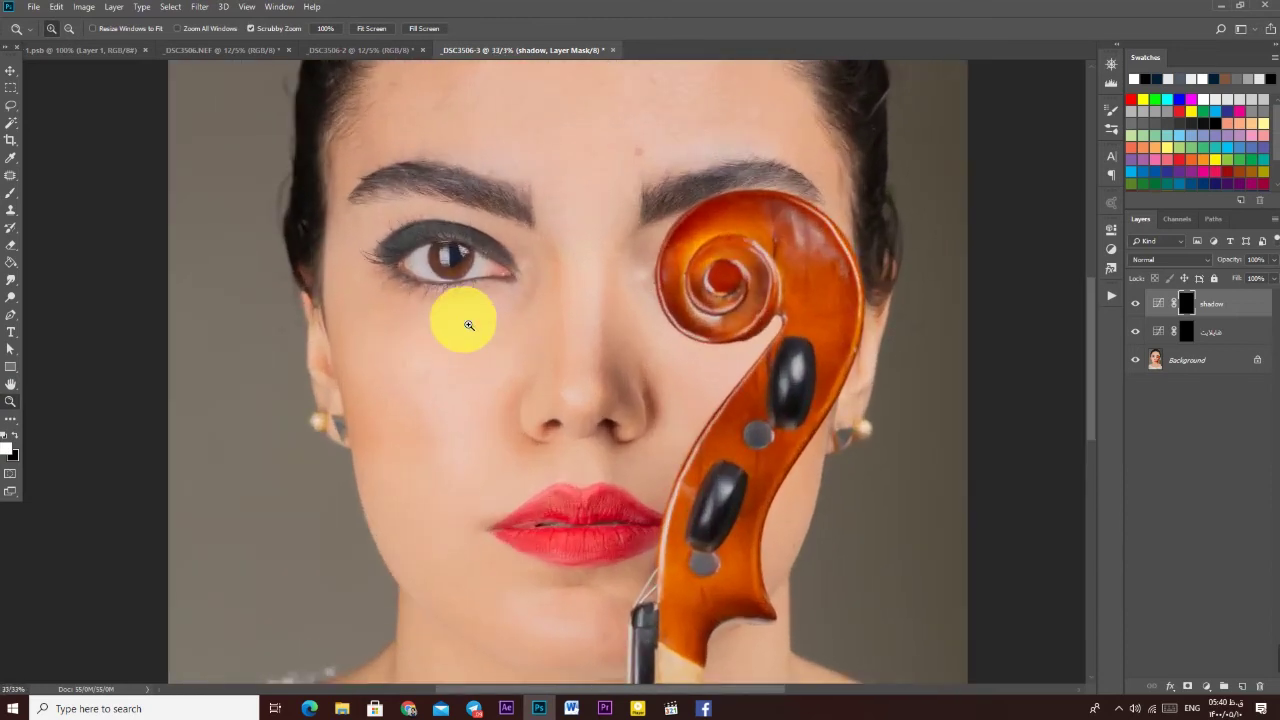
{"action": "left_click_drag", "start_coordinate": [466, 374], "coordinate": [624, 317]}
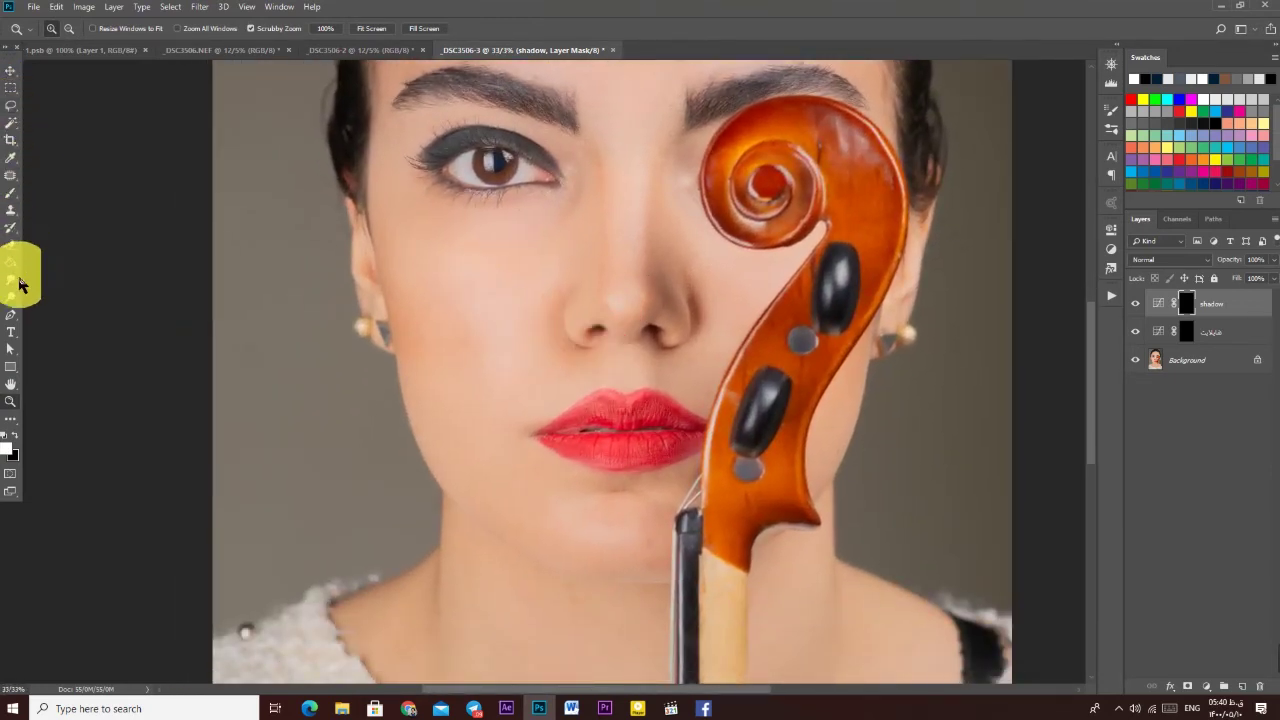
{"action": "left_click", "coordinate": [11, 196]}
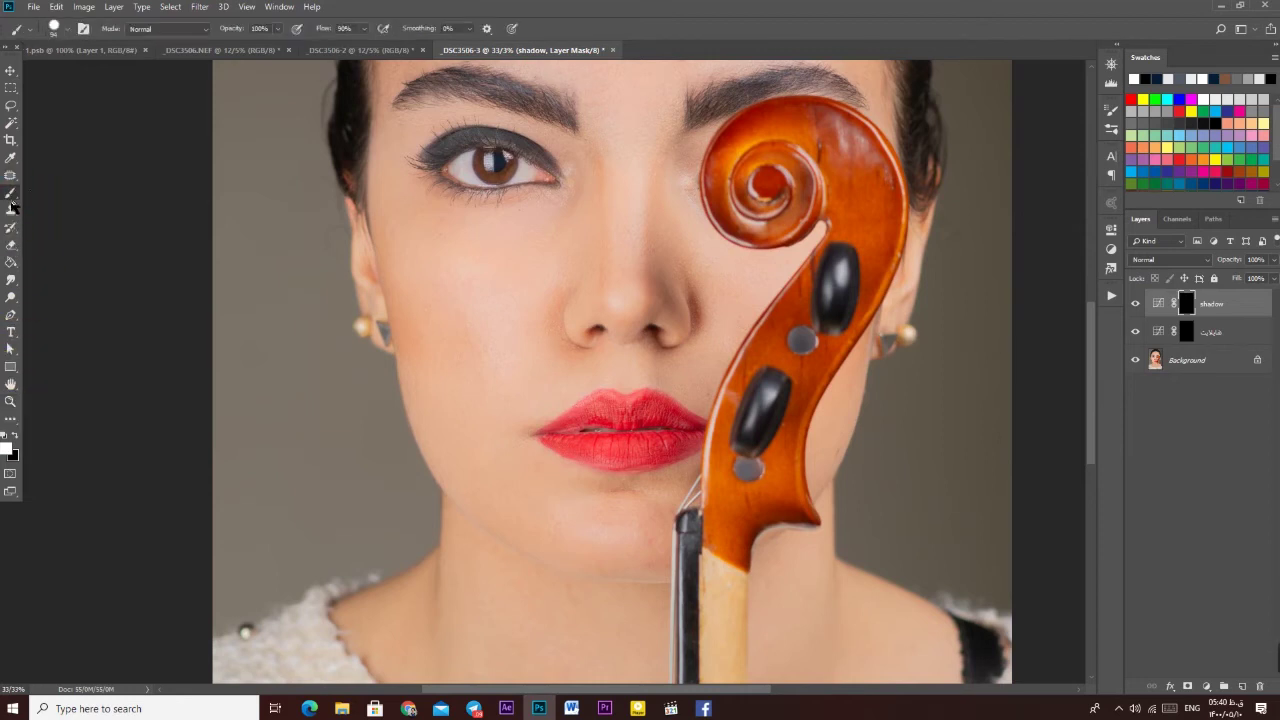
{"action": "right_click", "coordinate": [437, 265], "text": "alt"}
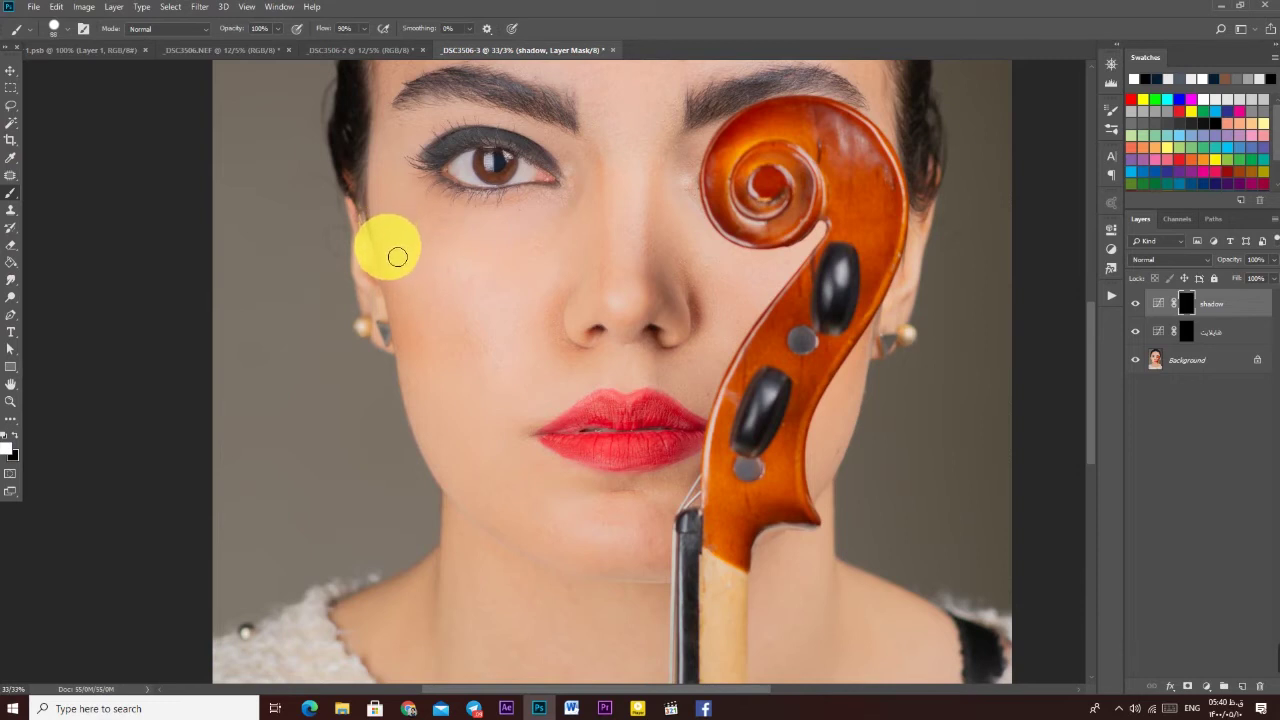
{"action": "left_click_drag", "start_coordinate": [399, 274], "coordinate": [406, 283]}
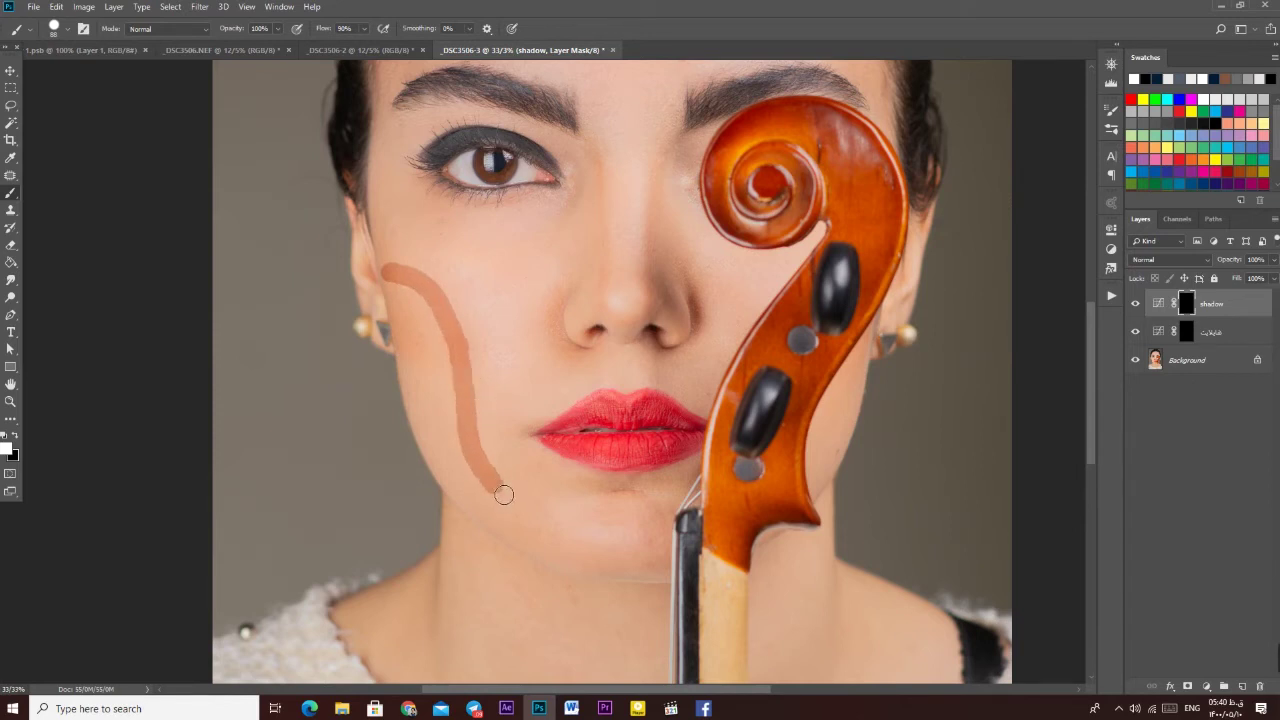
{"action": "left_click_drag", "start_coordinate": [412, 284], "coordinate": [417, 297]}
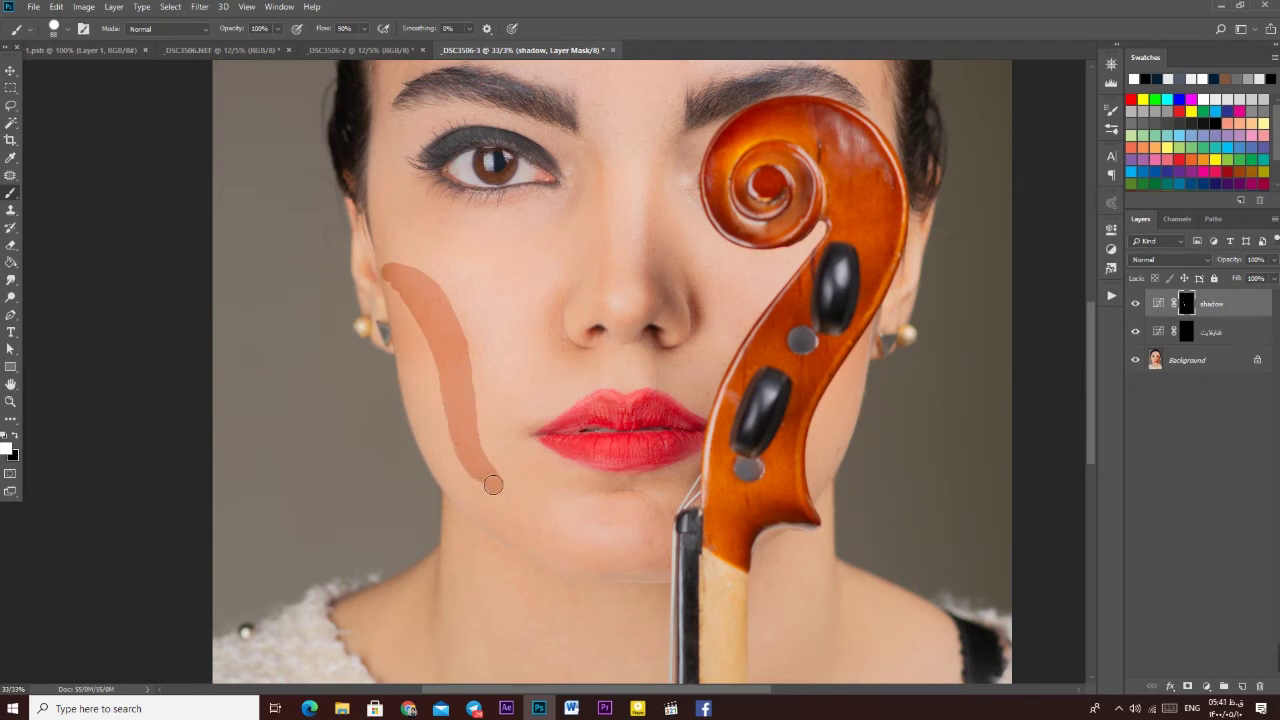
{"action": "left_click_drag", "start_coordinate": [408, 300], "coordinate": [425, 320]}
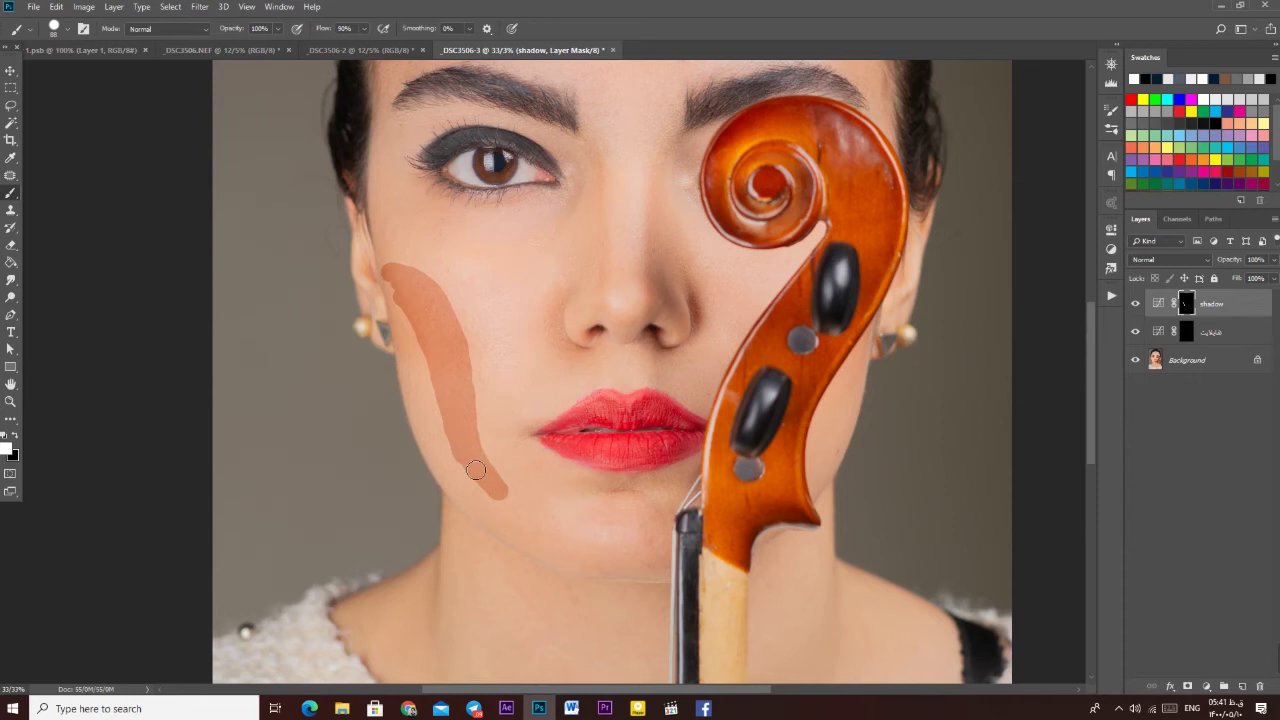
{"action": "left_click_drag", "start_coordinate": [515, 511], "coordinate": [506, 501]}
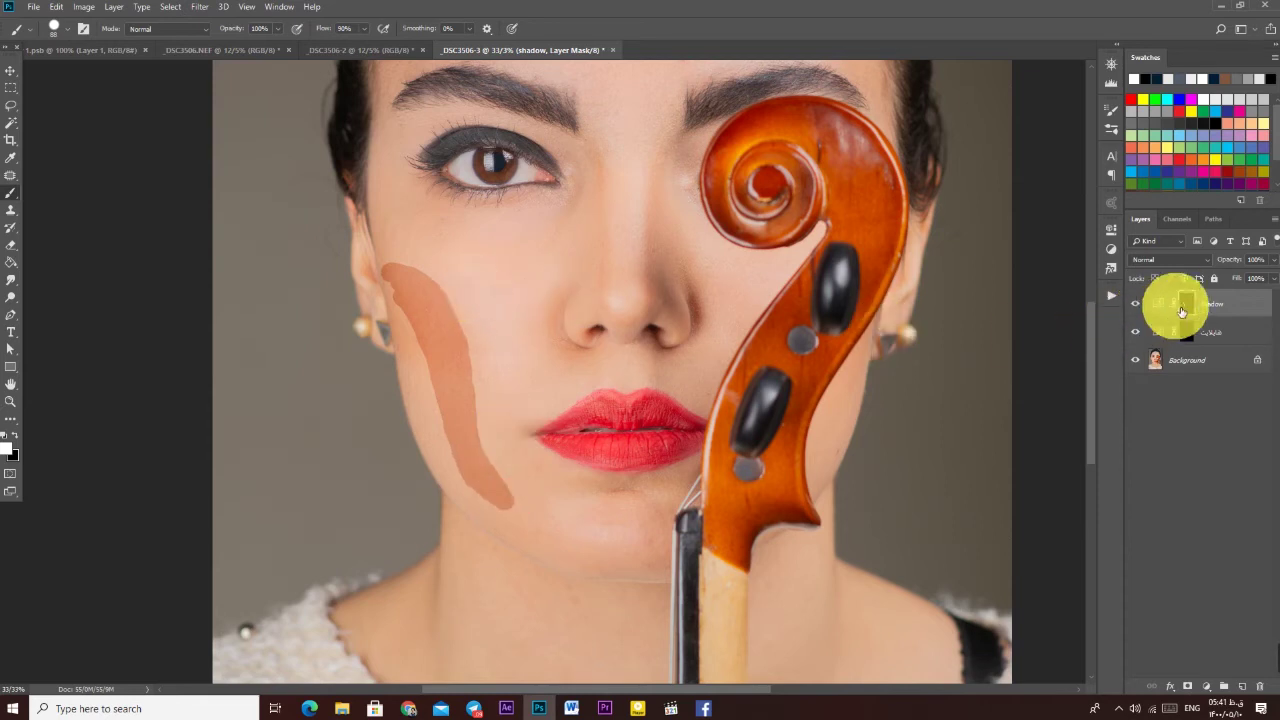
{"action": "mouse_move", "coordinate": [433, 288]}
{"action": "left_mouse_down"}
{"action": "mouse_move", "coordinate": [409, 277]}
{"action": "mouse_move", "coordinate": [405, 295]}
{"action": "left_mouse_up"}
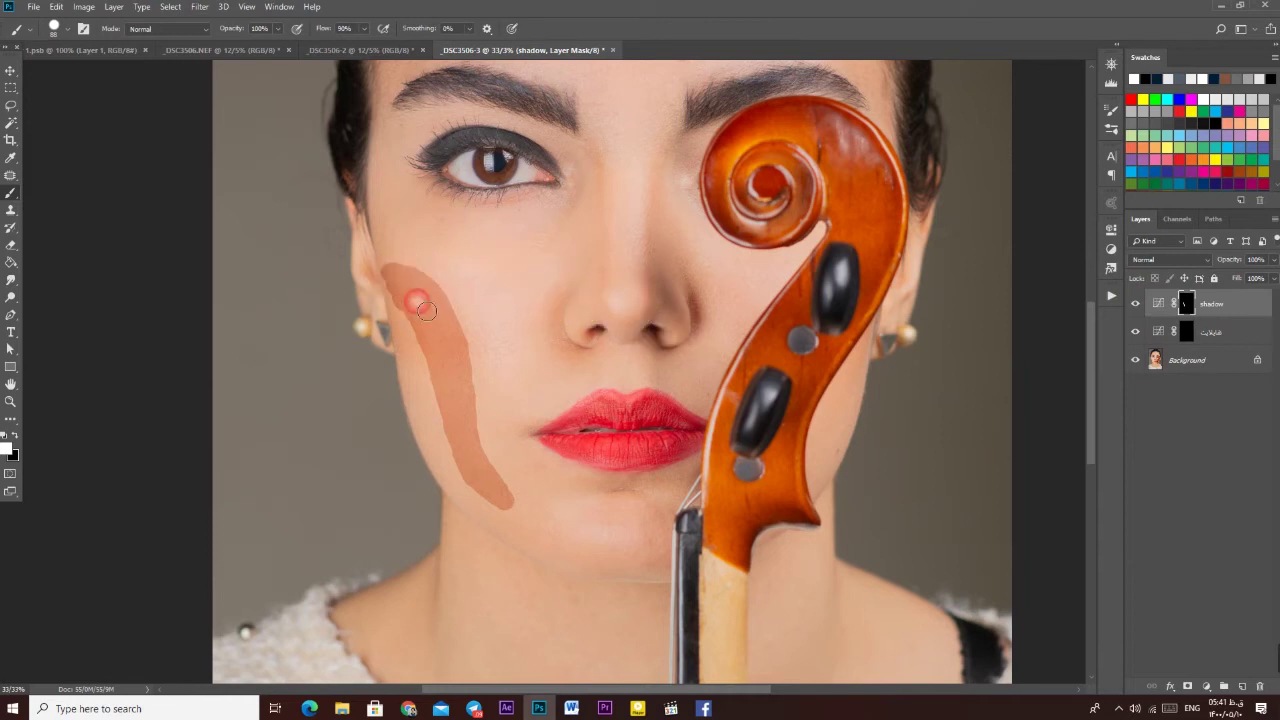
- With a smaller brush, paint a shadow arc across the forehead from temple to temple and fill in strokes below the hairline
{"action": "left_click_drag", "start_coordinate": [669, 177], "coordinate": [691, 439]}
{"action": "right_click", "coordinate": [522, 284], "text": "alt"}
{"action": "mouse_move", "coordinate": [521, 287]}
{"action": "left_mouse_down"}
{"action": "mouse_move", "coordinate": [477, 280]}
{"action": "mouse_move", "coordinate": [424, 298]}
{"action": "left_mouse_up"}
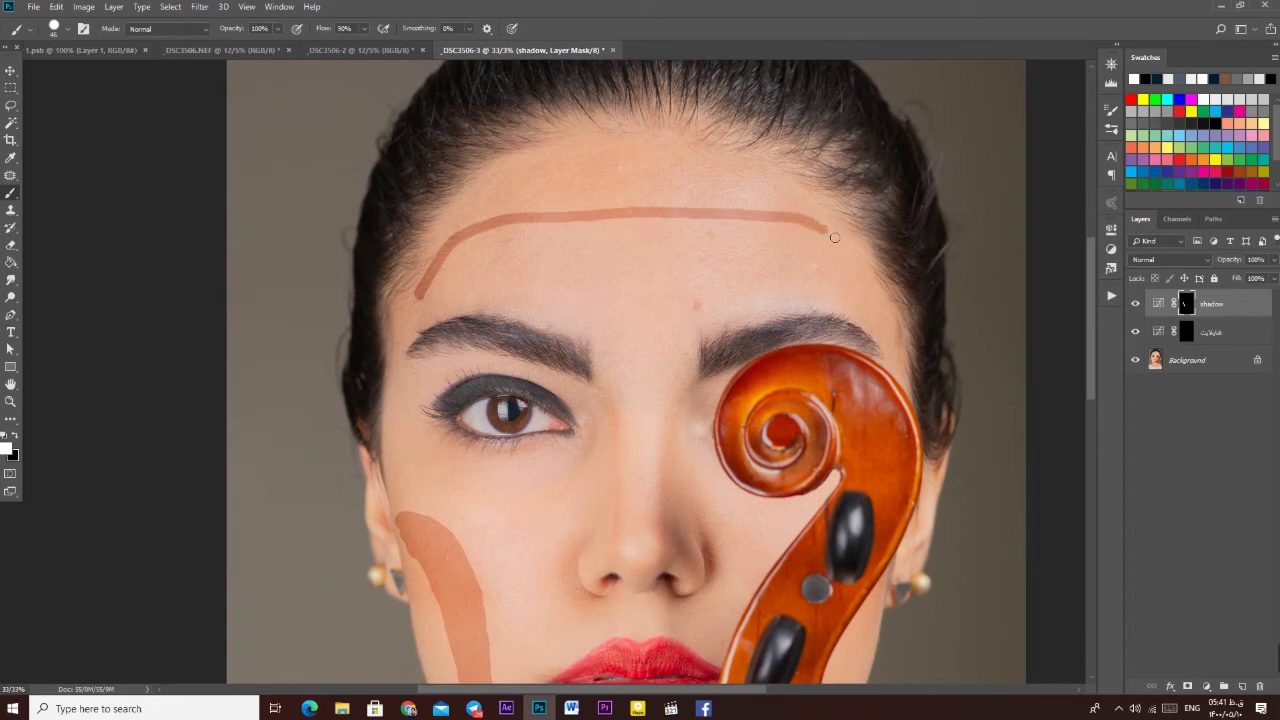
{"action": "left_click", "coordinate": [726, 200]}
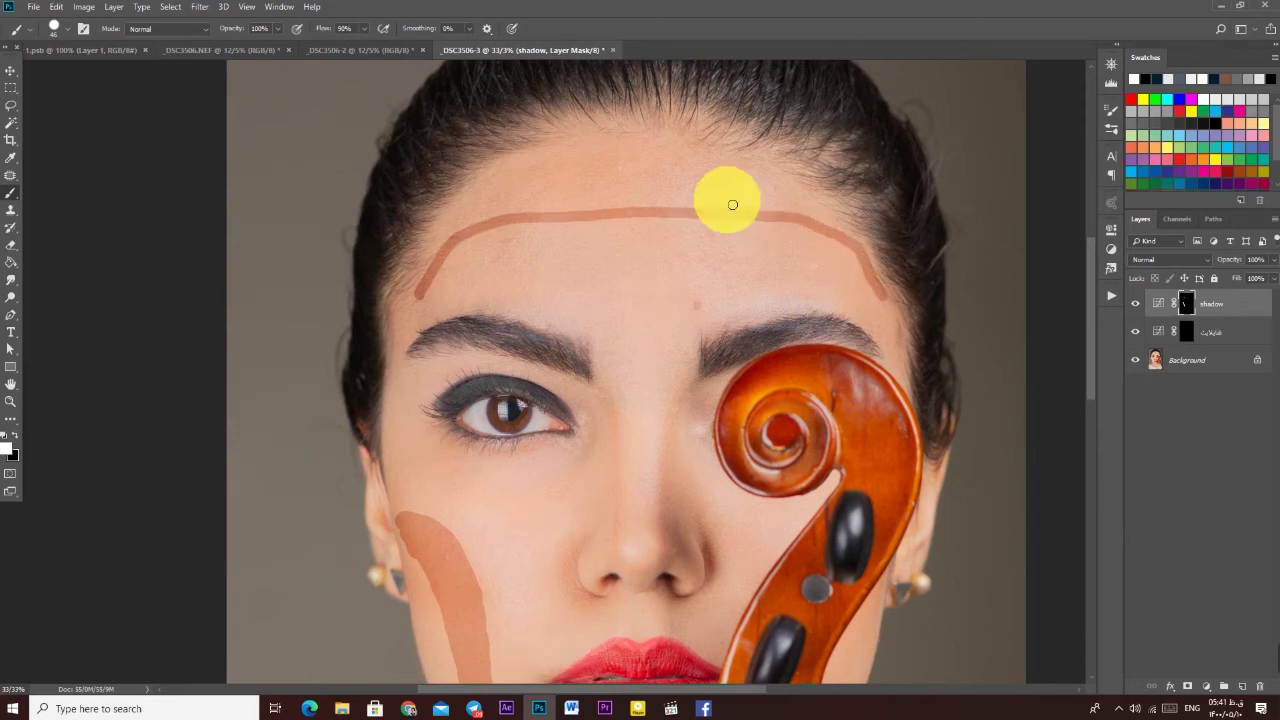
{"action": "left_click_drag", "start_coordinate": [538, 190], "coordinate": [615, 197]}
{"action": "mouse_move", "coordinate": [737, 177]}
{"action": "left_mouse_down"}
{"action": "mouse_move", "coordinate": [574, 173]}
{"action": "mouse_move", "coordinate": [578, 183]}
{"action": "mouse_move", "coordinate": [658, 187]}
{"action": "mouse_move", "coordinate": [678, 173]}
{"action": "mouse_move", "coordinate": [588, 159]}
{"action": "left_mouse_up"}
- Paint thin shadow lines down both sides of the nose from the inner brows, joining them under the tip
{"action": "left_click_drag", "start_coordinate": [633, 448], "coordinate": [603, 326]}
{"action": "right_click", "coordinate": [598, 366], "text": "alt"}
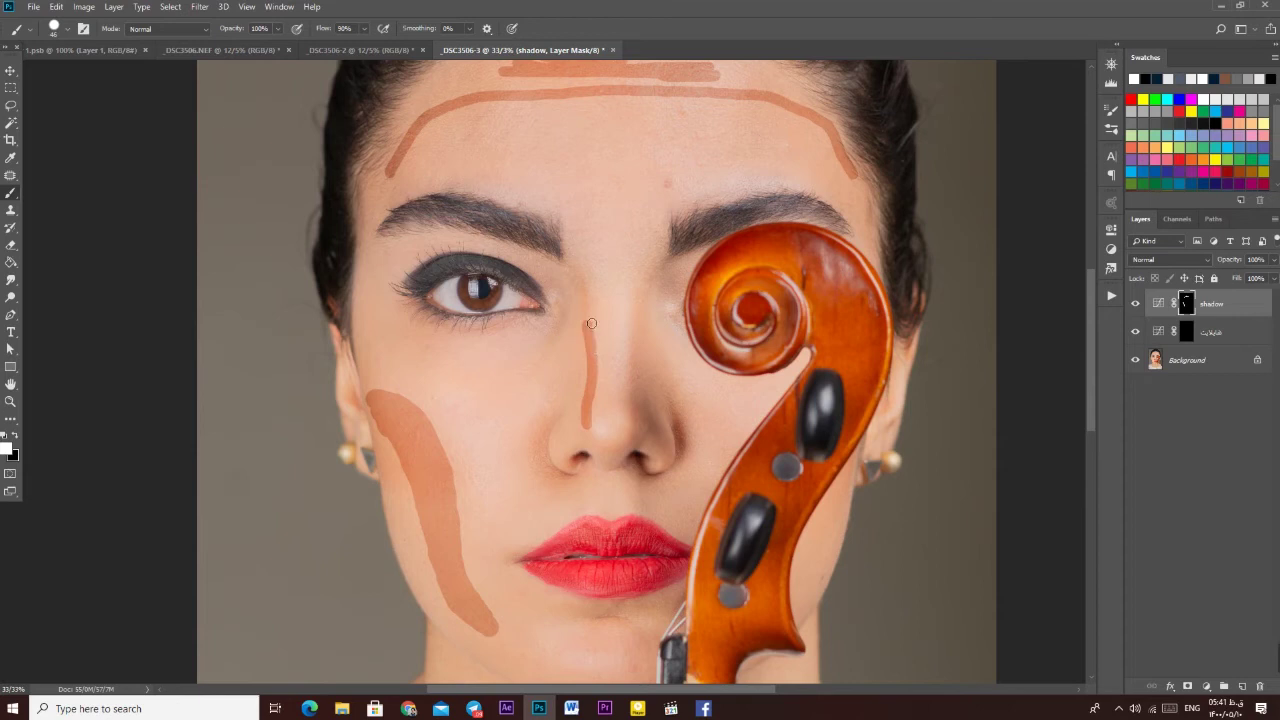
{"action": "left_click_drag", "start_coordinate": [570, 275], "coordinate": [589, 372]}
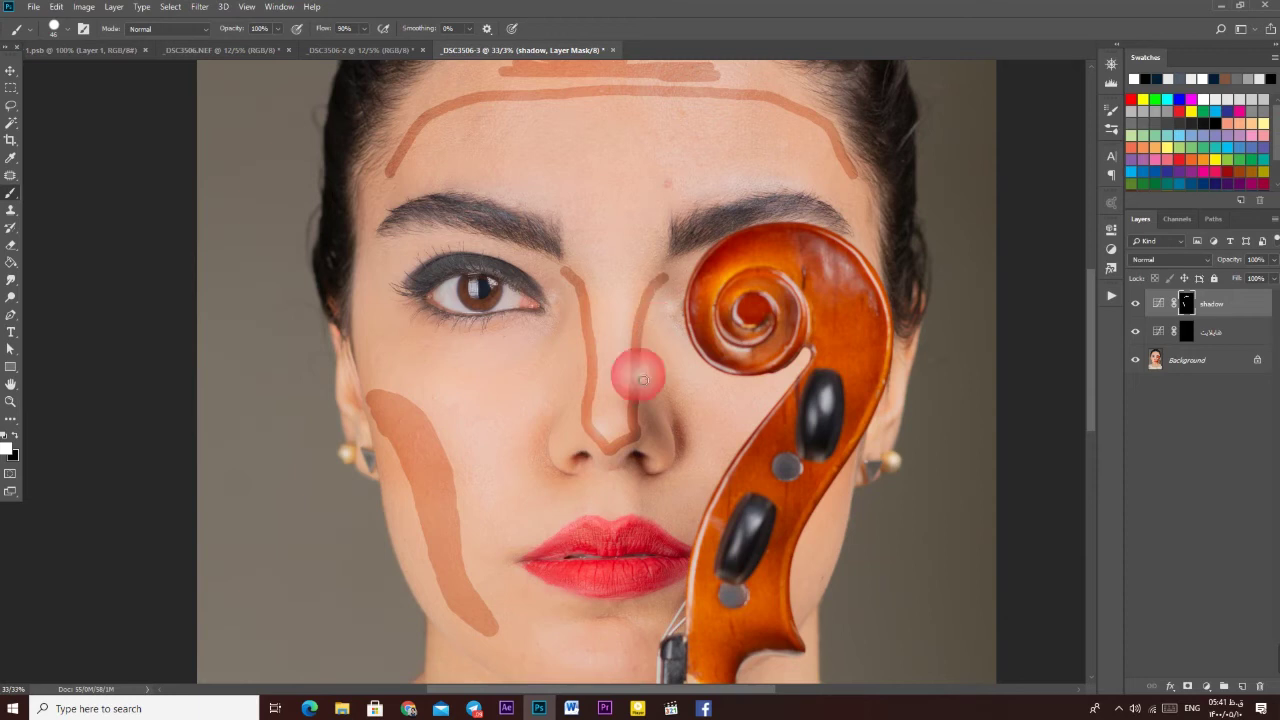
- Paint two short vertical shadow strokes between the nose and upper lip and a horizontal patch beneath the lower lip
{"action": "scroll", "coordinate": [630, 360], "scroll_direction": "down", "scroll_amount": 2}
{"action": "left_click", "coordinate": [643, 349]}
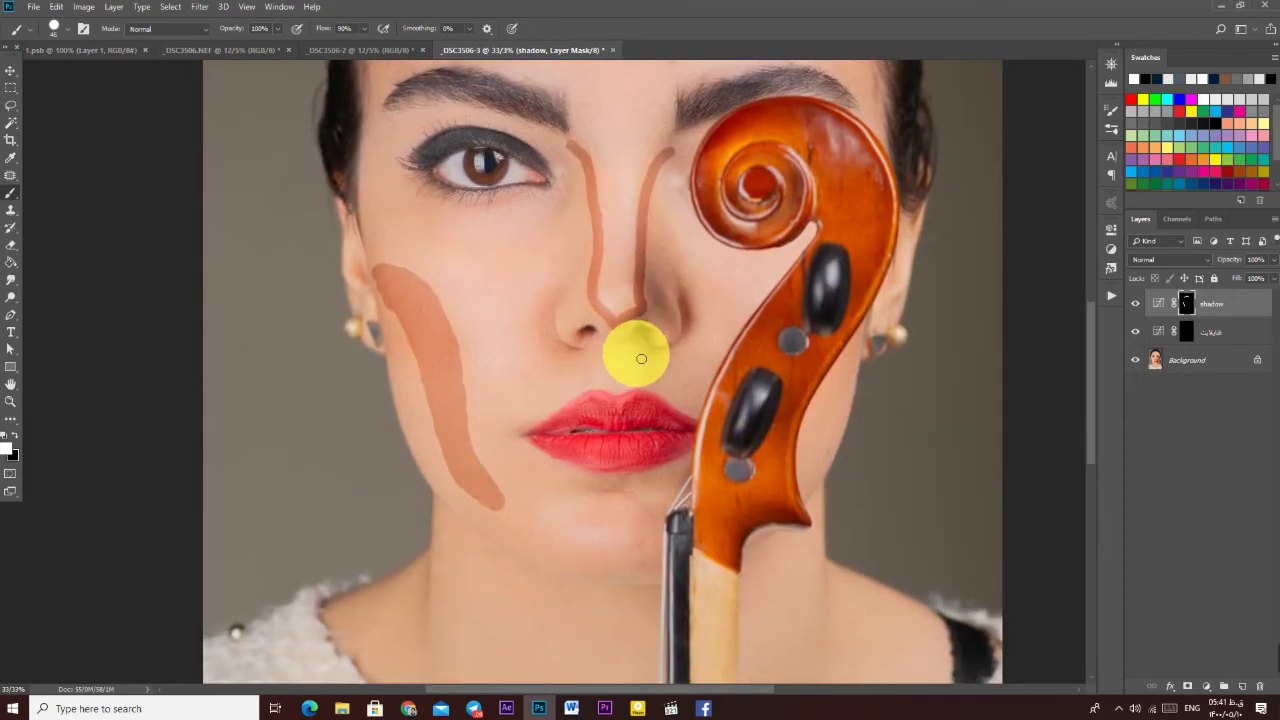
{"action": "left_click_drag", "start_coordinate": [641, 360], "coordinate": [603, 365]}
{"action": "left_click_drag", "start_coordinate": [606, 413], "coordinate": [600, 296]}
{"action": "mouse_move", "coordinate": [597, 346]}
{"action": "left_mouse_down"}
{"action": "mouse_move", "coordinate": [582, 370]}
{"action": "mouse_move", "coordinate": [607, 373]}
{"action": "left_mouse_up"}
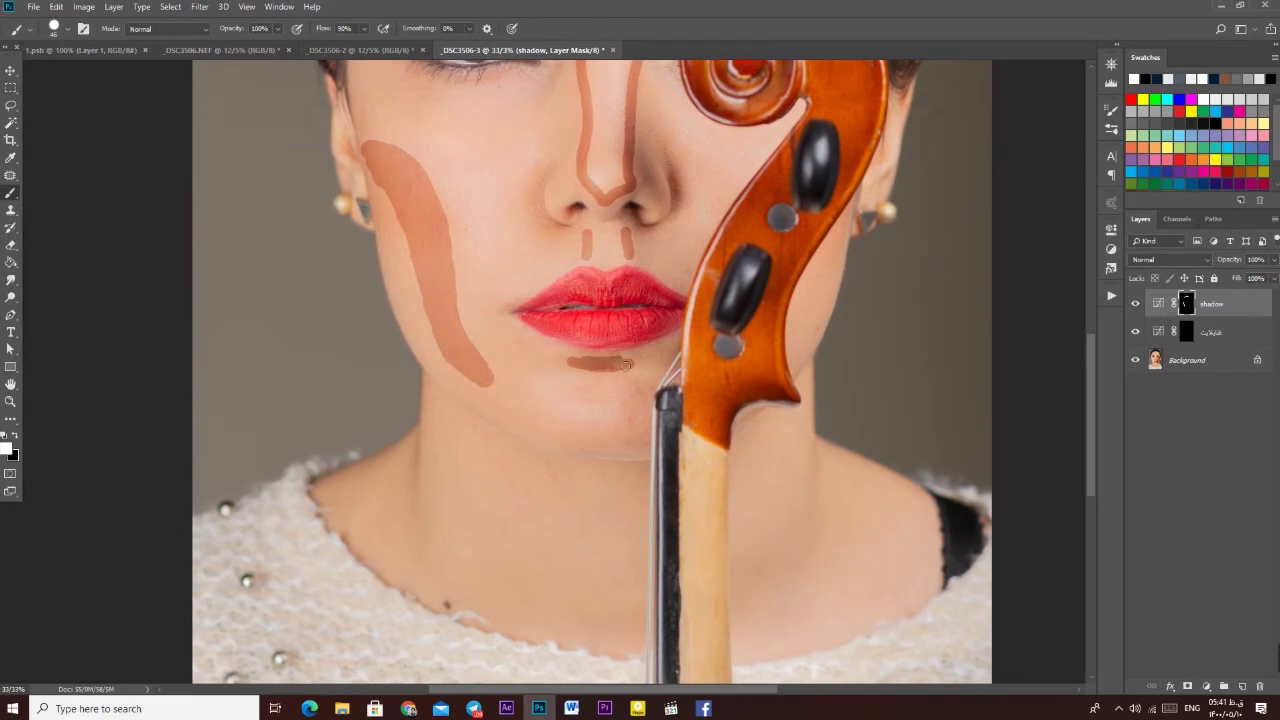
- Paint a short shadow stroke along the chin's lower edge and a vertical one on the side of the neck
{"action": "left_click_drag", "start_coordinate": [623, 223], "coordinate": [642, 286]}
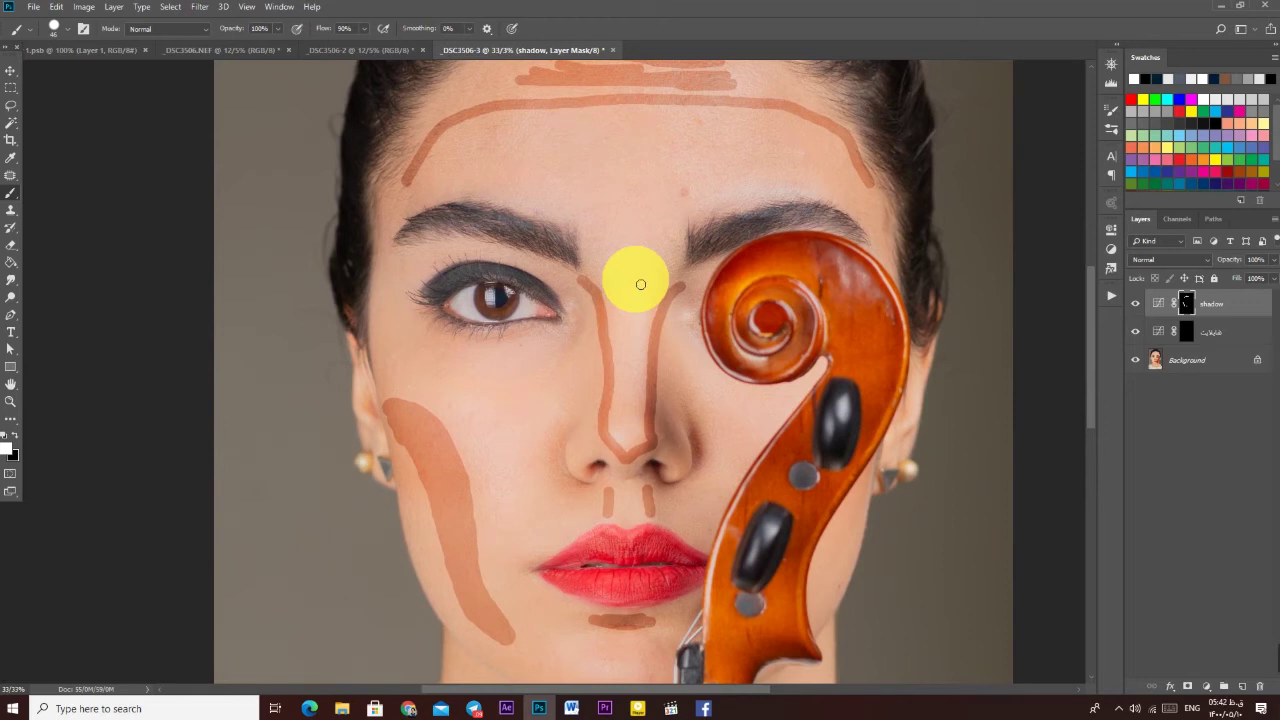
{"action": "mouse_move", "coordinate": [642, 286]}
{"action": "left_mouse_down"}
{"action": "mouse_move", "coordinate": [654, 173]}
{"action": "mouse_move", "coordinate": [641, 394]}
{"action": "mouse_move", "coordinate": [626, 391]}
{"action": "mouse_move", "coordinate": [590, 250]}
{"action": "left_mouse_up"}
{"action": "mouse_move", "coordinate": [528, 488]}
{"action": "left_mouse_down"}
{"action": "mouse_move", "coordinate": [565, 494]}
{"action": "mouse_move", "coordinate": [566, 433]}
{"action": "left_mouse_up"}
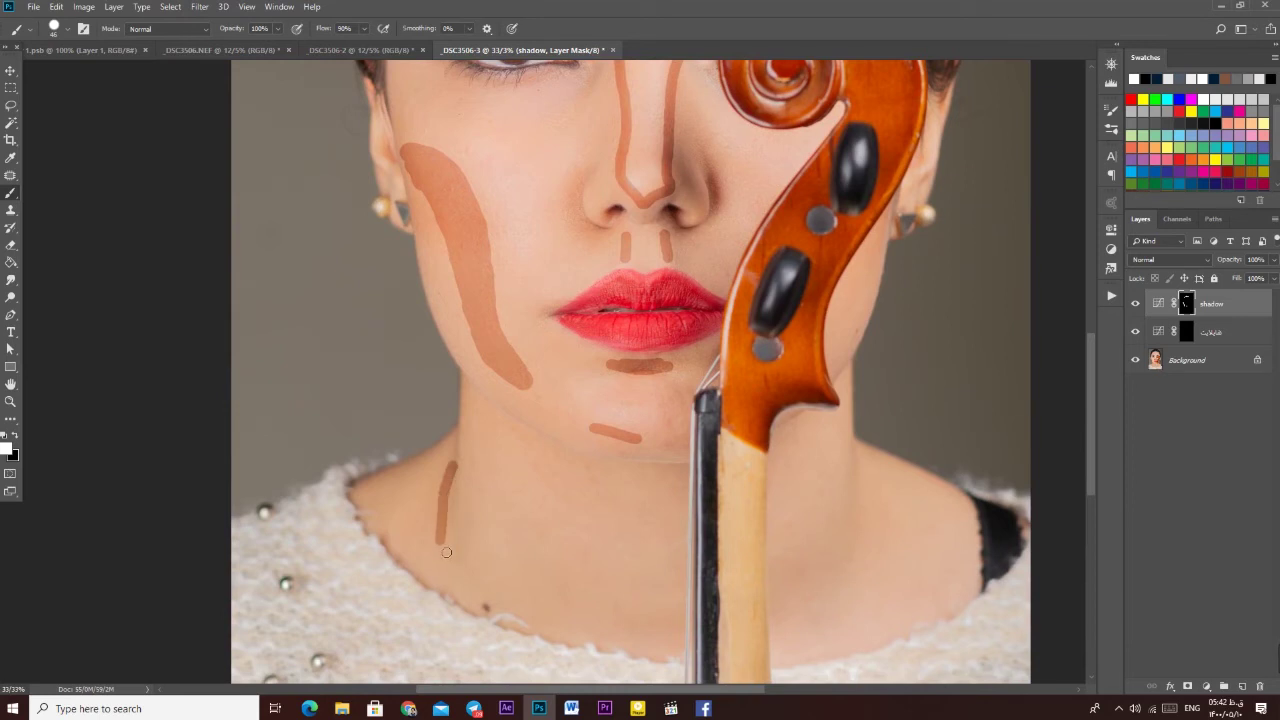
{"action": "left_click_drag", "start_coordinate": [449, 555], "coordinate": [443, 480]}
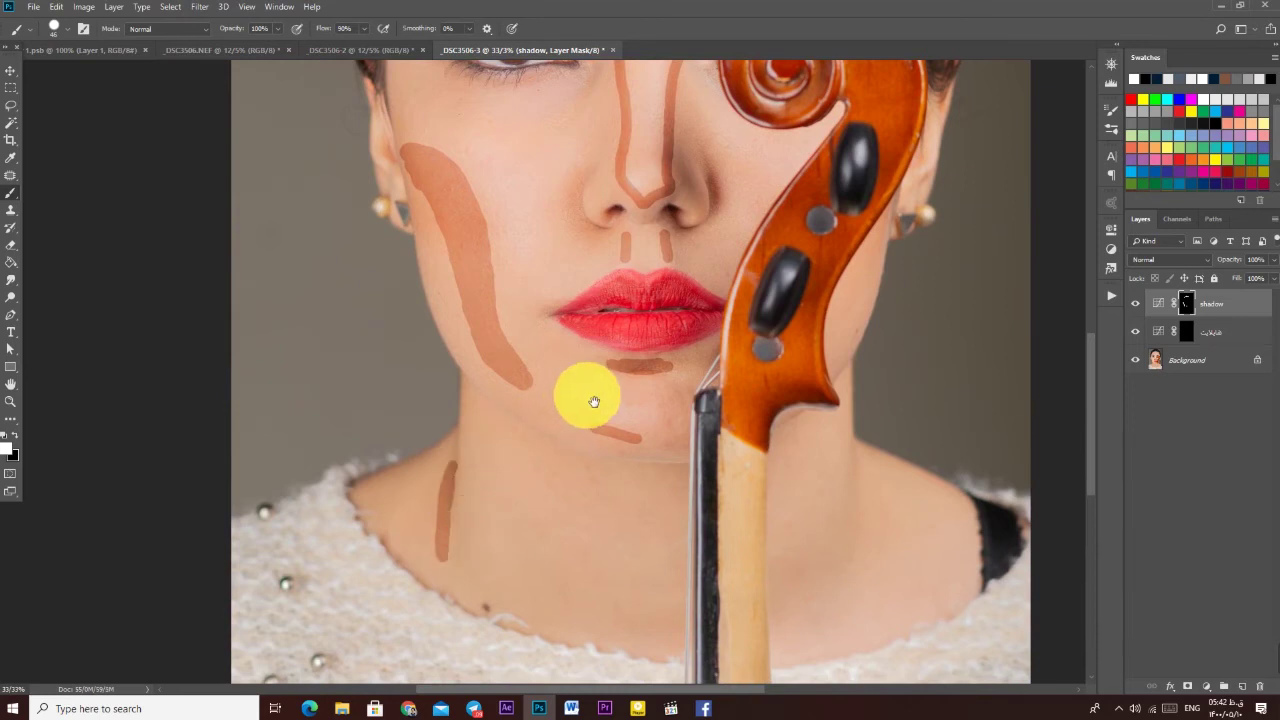
{"action": "left_click_drag", "start_coordinate": [714, 163], "coordinate": [700, 420]}
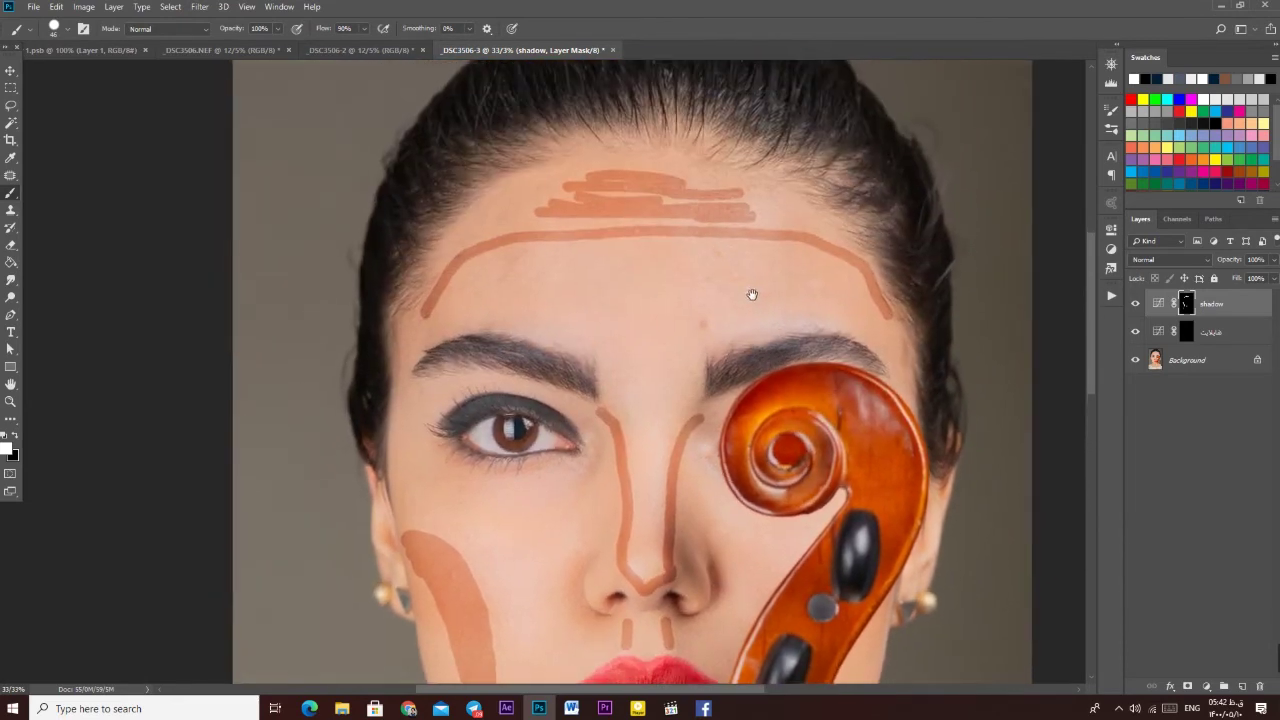
- On the highlight layer's mask, paint a line down the nose bridge and a partly filled triangle on the cheek beneath the visible eye
{"action": "left_click_drag", "start_coordinate": [752, 294], "coordinate": [731, 309]}
{"action": "left_click", "coordinate": [1190, 332]}
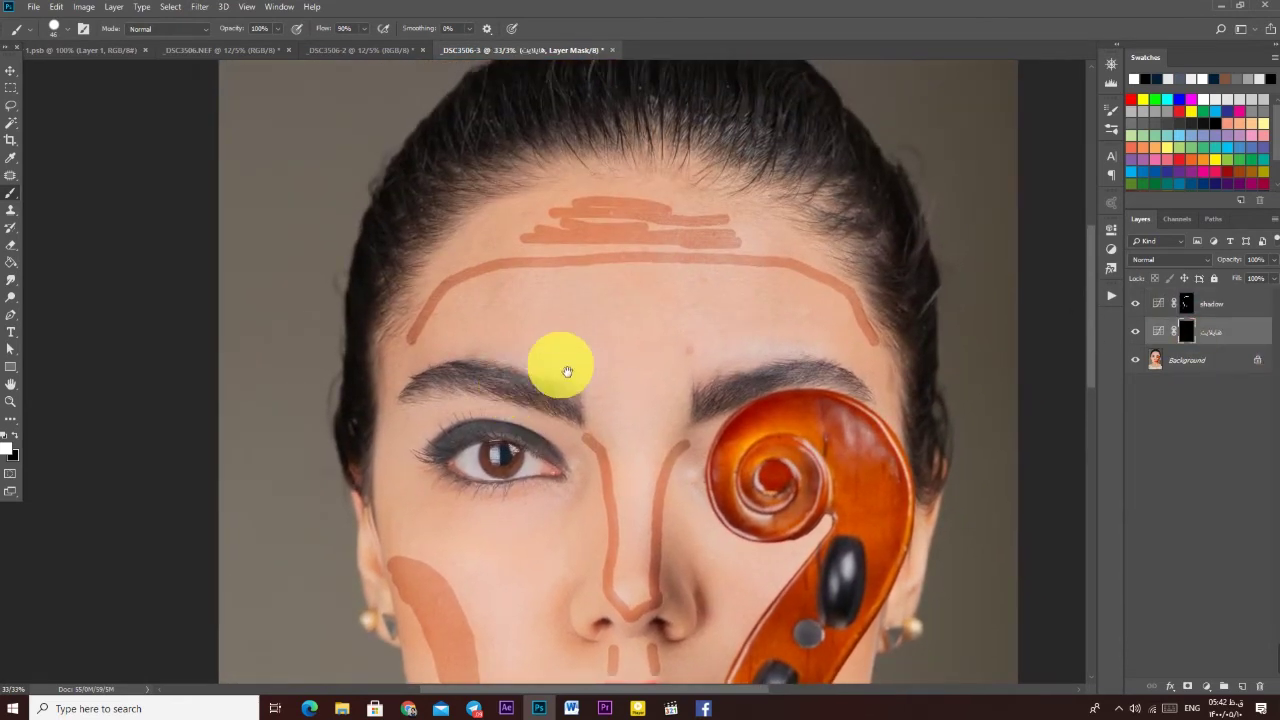
{"action": "left_click_drag", "start_coordinate": [567, 371], "coordinate": [580, 202]}
{"action": "left_click", "coordinate": [634, 260]}
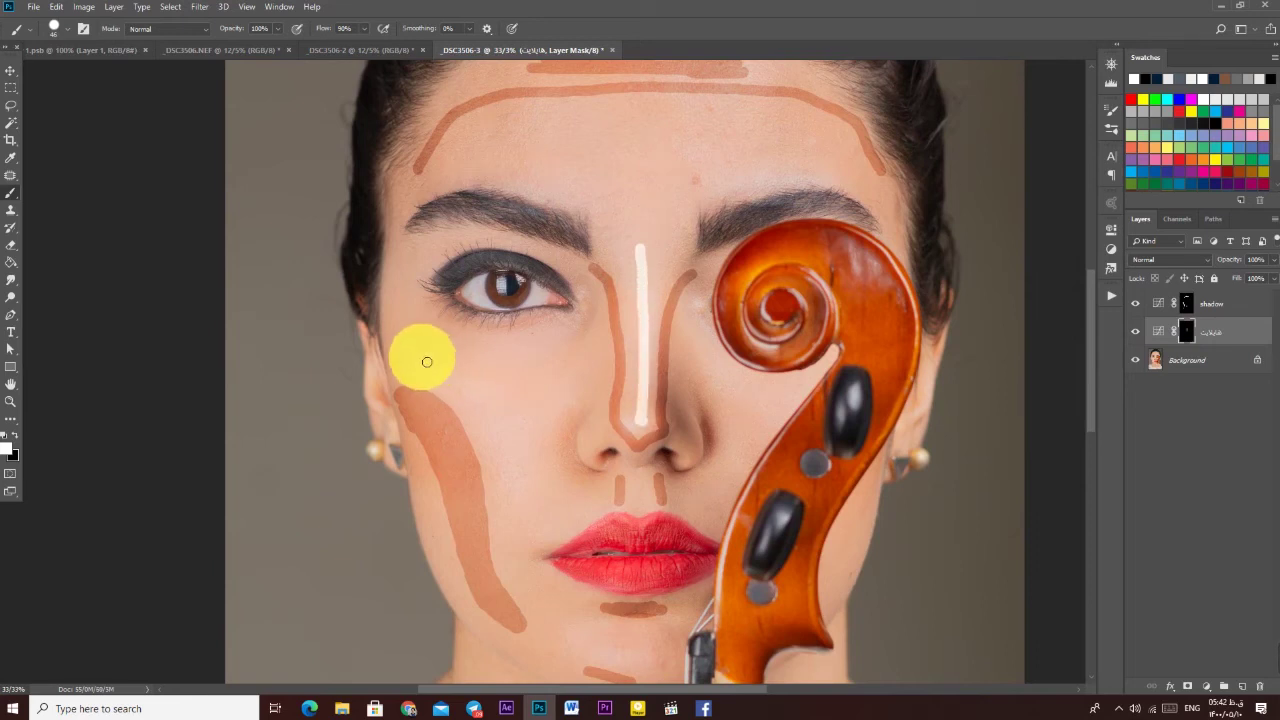
{"action": "left_click_drag", "start_coordinate": [427, 362], "coordinate": [446, 379]}
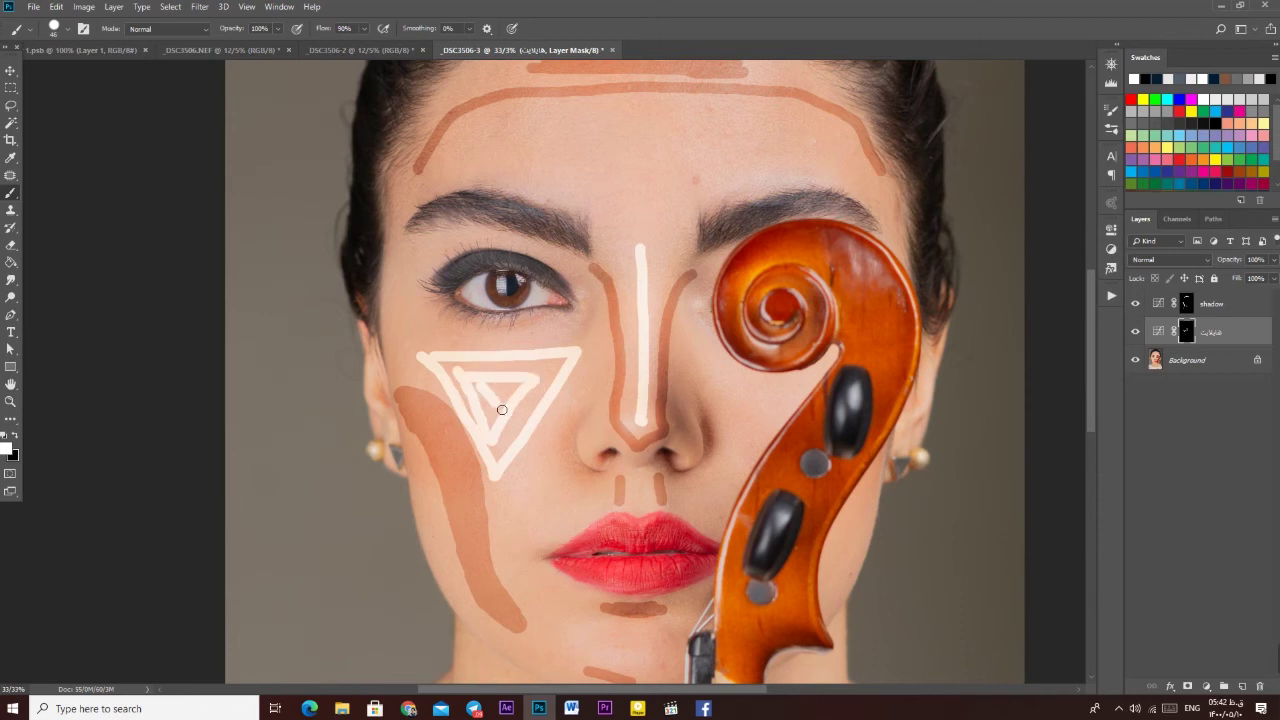
- Paint a stack of horizontal highlight strokes across the middle of the forehead, from just above the brows up to the shadow arc
{"action": "left_click_drag", "start_coordinate": [706, 141], "coordinate": [731, 340]}
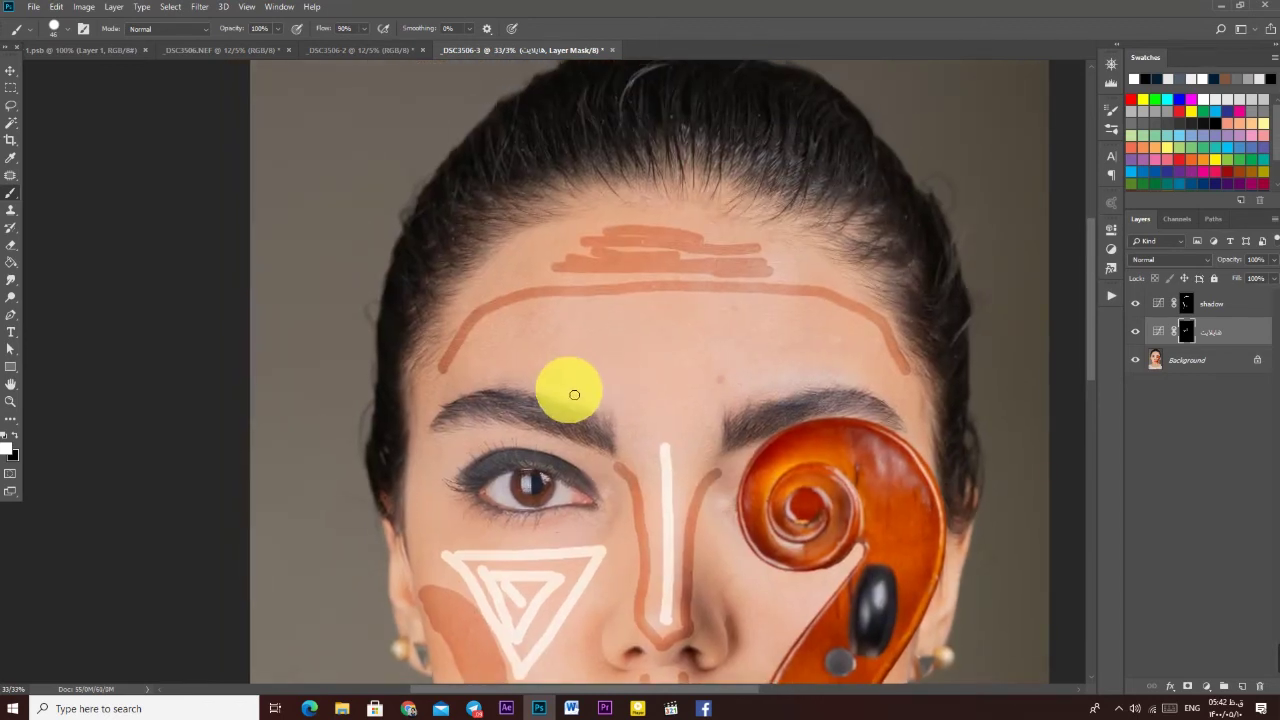
{"action": "left_click_drag", "start_coordinate": [573, 394], "coordinate": [575, 395]}
{"action": "left_click_drag", "start_coordinate": [764, 366], "coordinate": [721, 372]}
{"action": "left_click_drag", "start_coordinate": [591, 357], "coordinate": [604, 358]}
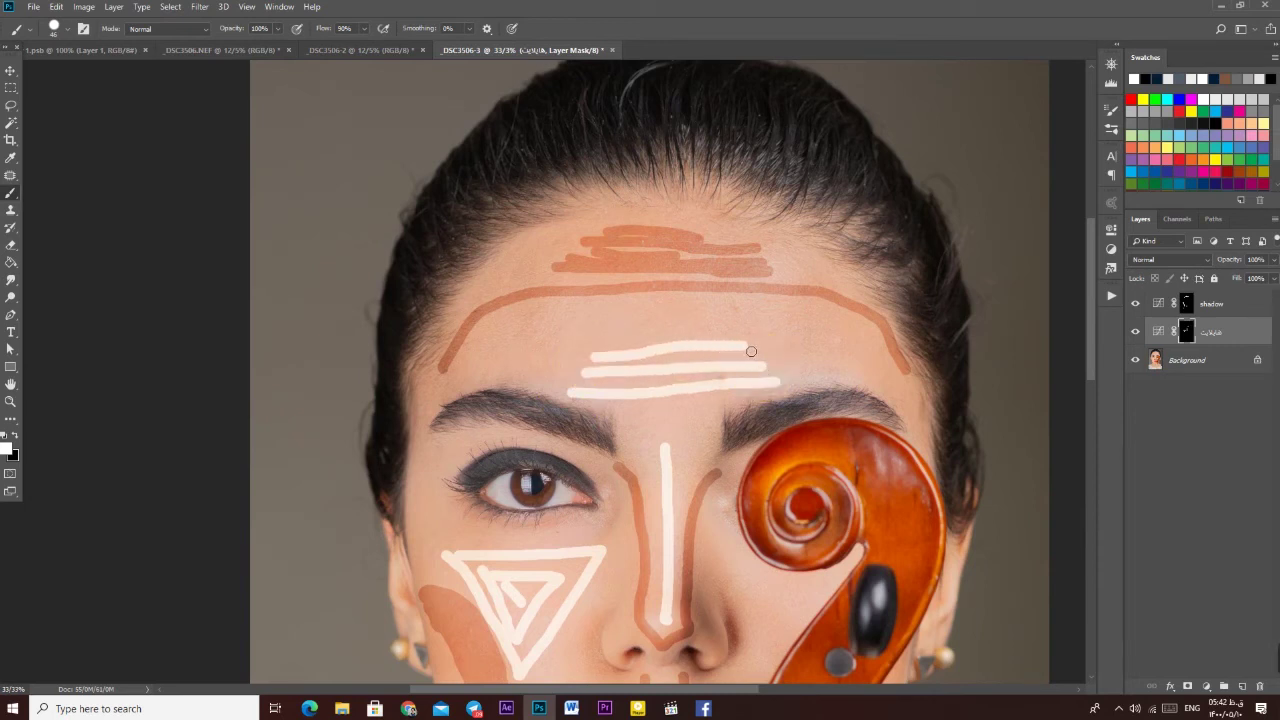
{"action": "left_click_drag", "start_coordinate": [755, 345], "coordinate": [745, 337]}
{"action": "left_click_drag", "start_coordinate": [626, 343], "coordinate": [605, 337]}
{"action": "left_click", "coordinate": [613, 325]}
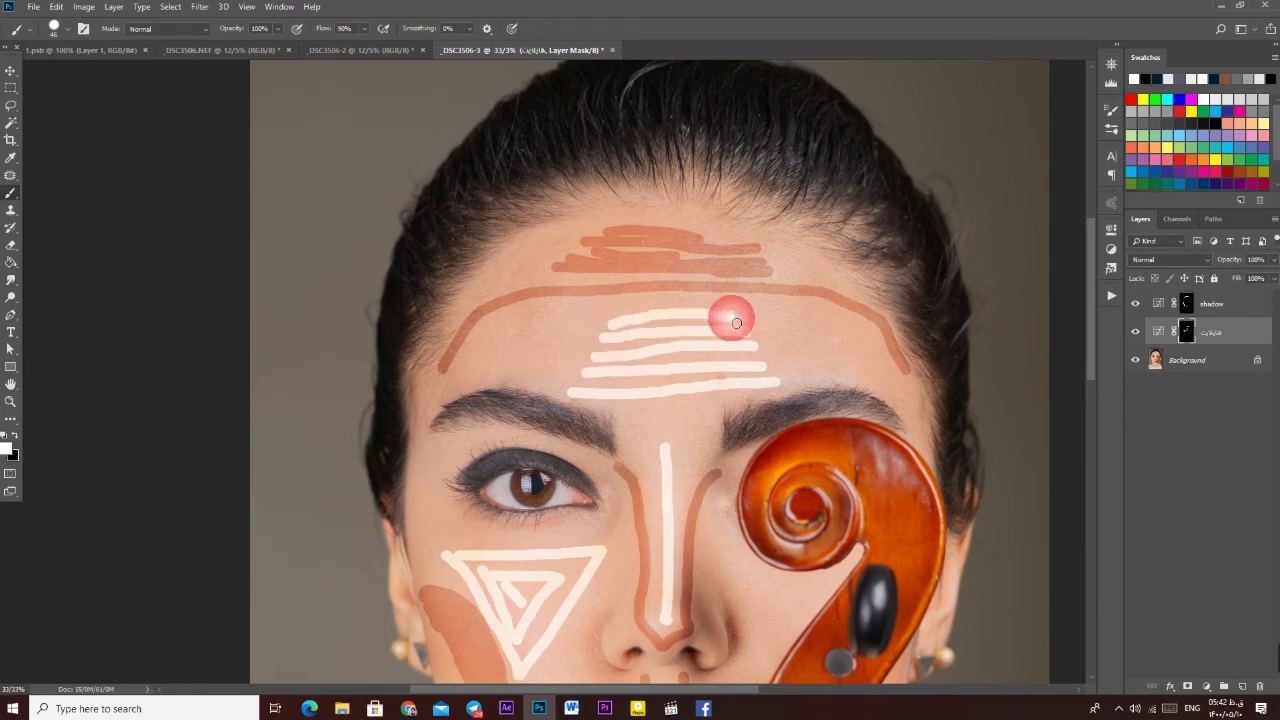
- Paint a short vertical highlight stroke between the nose and upper lip, and fit the whole photo in view
{"action": "mouse_move", "coordinate": [703, 380]}
{"action": "left_mouse_down"}
{"action": "mouse_move", "coordinate": [685, 231]}
{"action": "mouse_move", "coordinate": [628, 276]}
{"action": "left_mouse_up"}
{"action": "scroll", "coordinate": [685, 231], "scroll_direction": "down", "scroll_amount": 1}
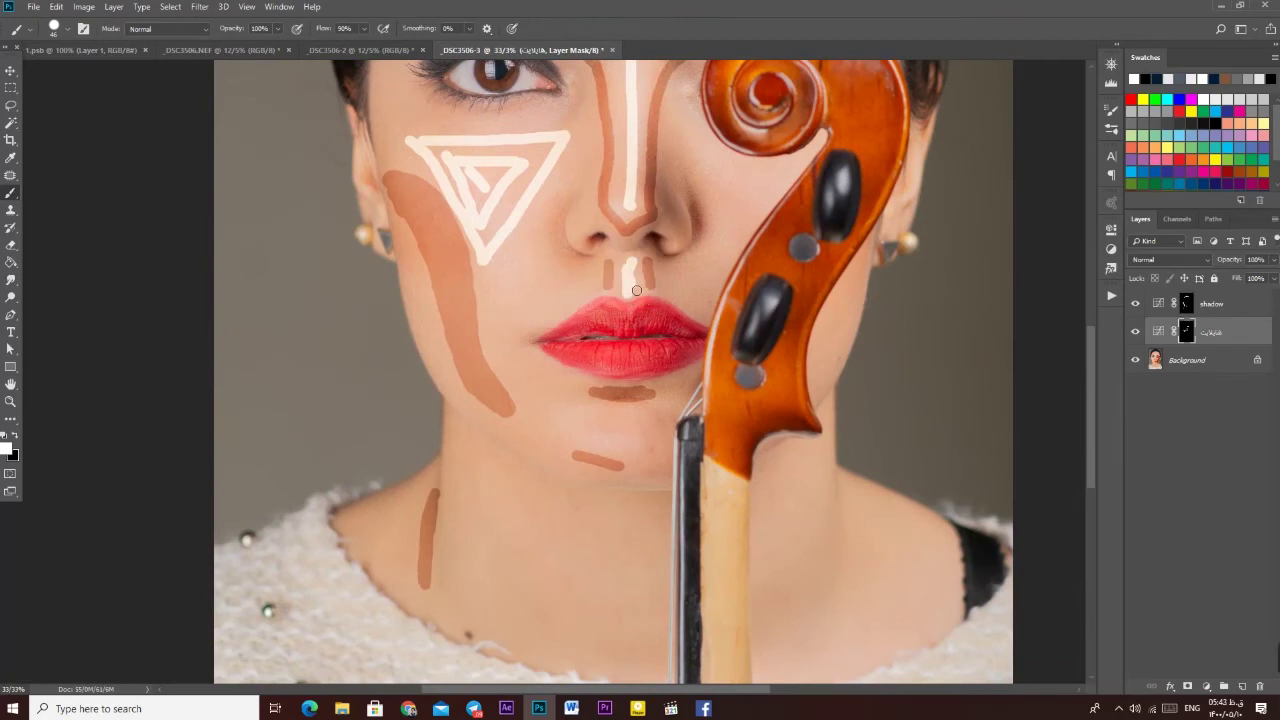
{"action": "scroll", "coordinate": [636, 290], "scroll_direction": "up", "scroll_amount": 7}
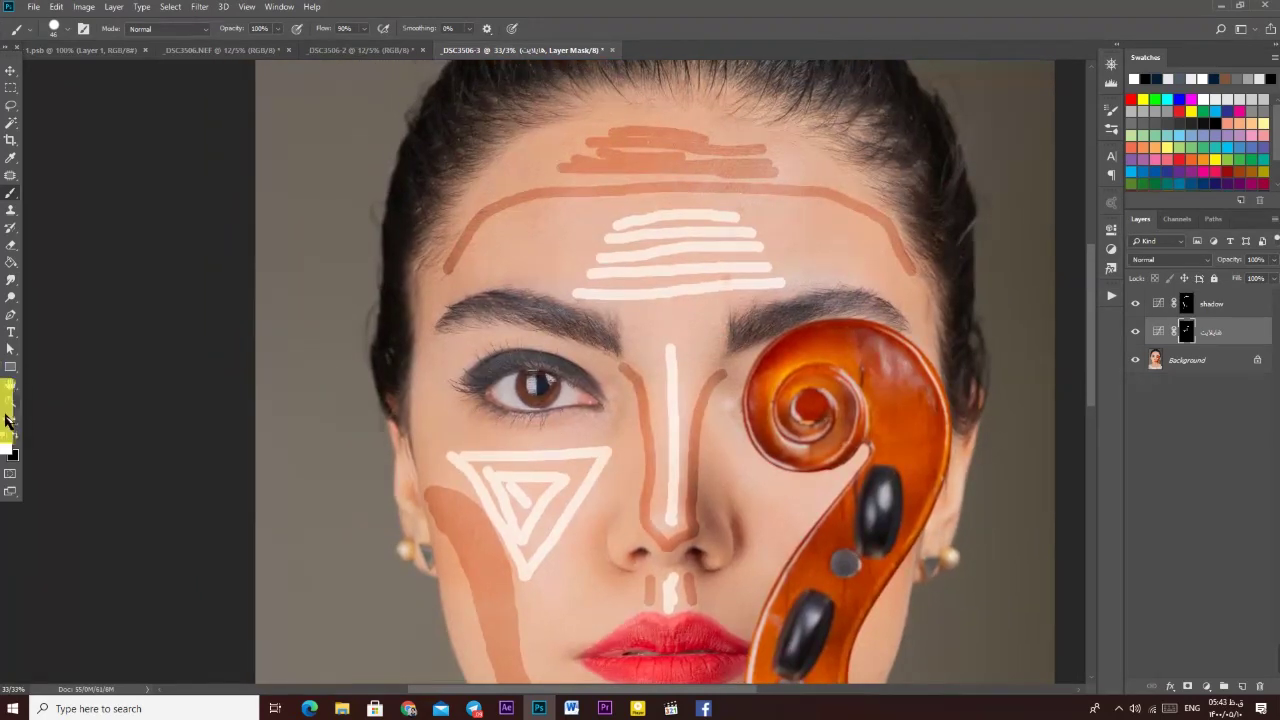
{"action": "left_click", "coordinate": [9, 404]}
{"action": "right_click", "coordinate": [425, 290]}
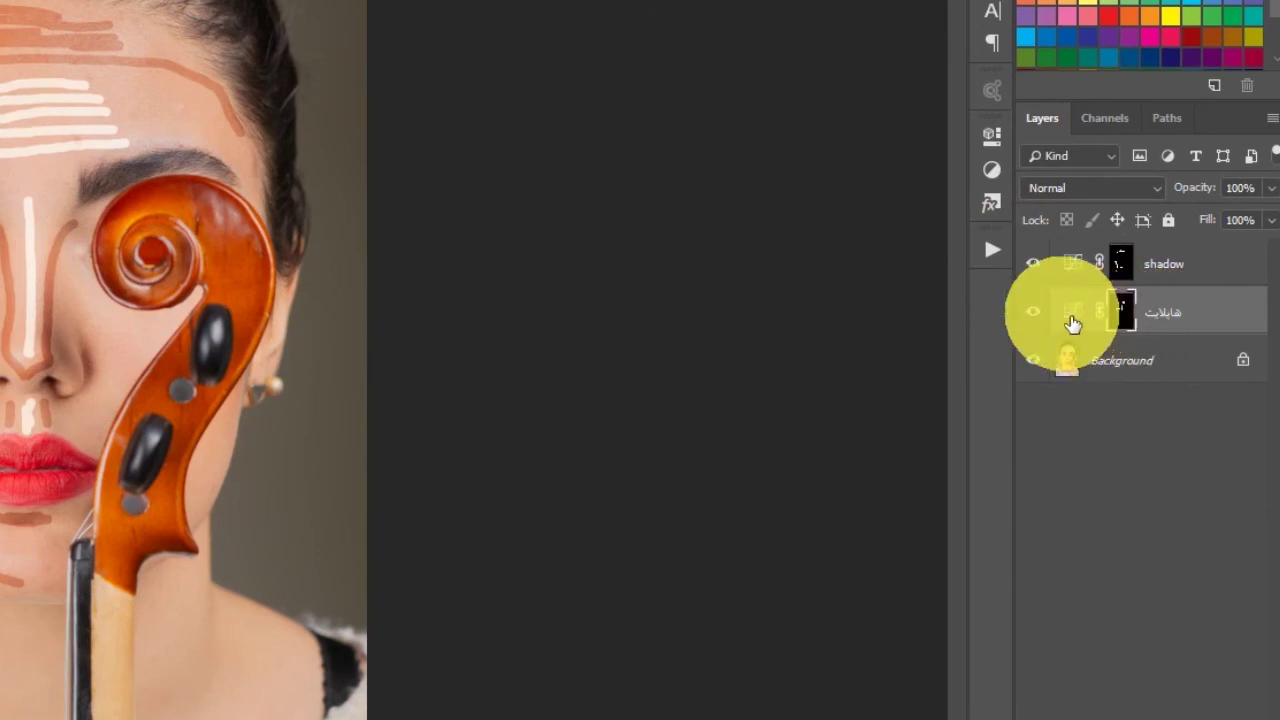
- Examine the highlight layer's curve and the mask properties of the highlight and shadow layers
{"action": "double_click", "coordinate": [1080, 320]}
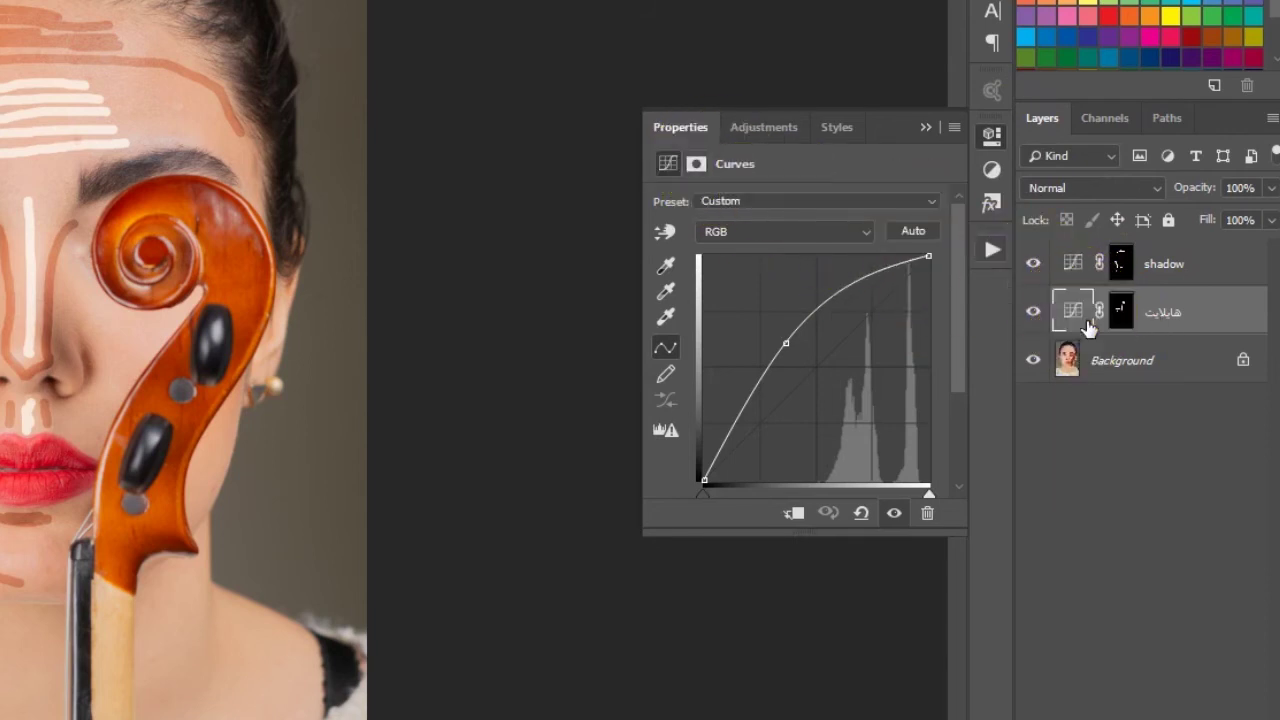
{"action": "left_click", "coordinate": [1140, 322]}
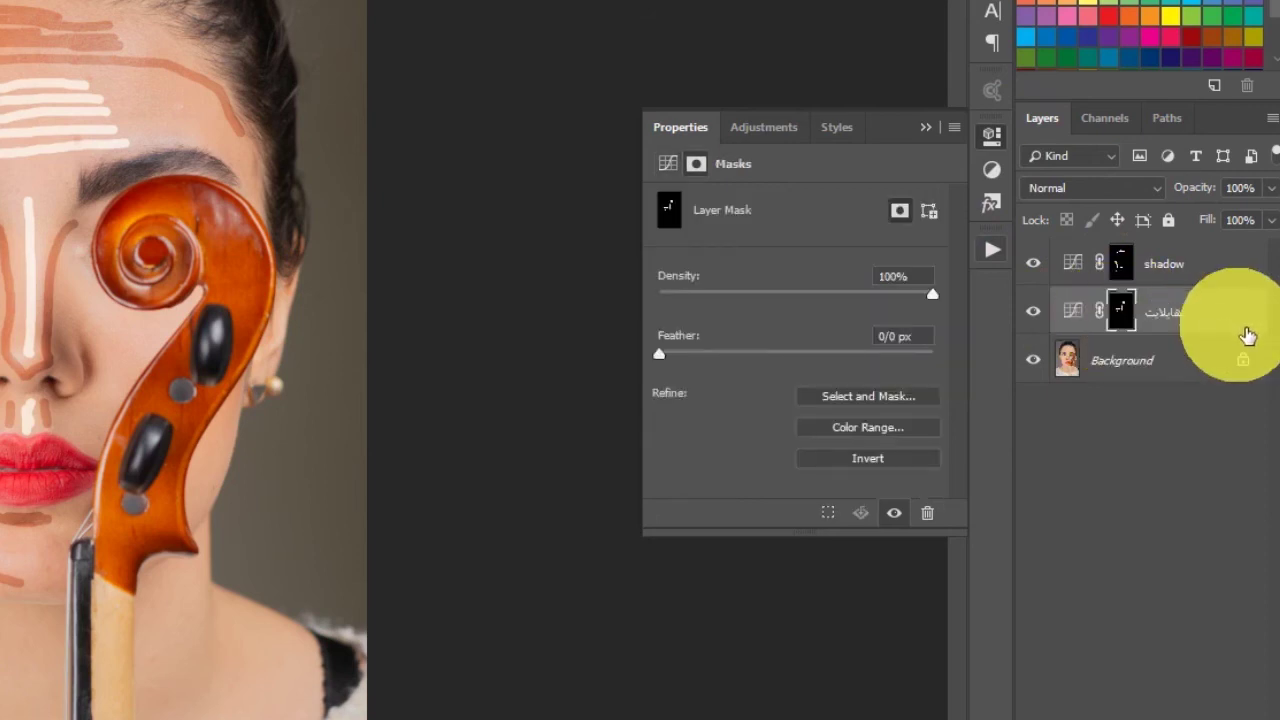
{"action": "left_click", "coordinate": [1246, 337]}
{"action": "left_click", "coordinate": [1149, 440]}
{"action": "left_click", "coordinate": [1096, 330]}
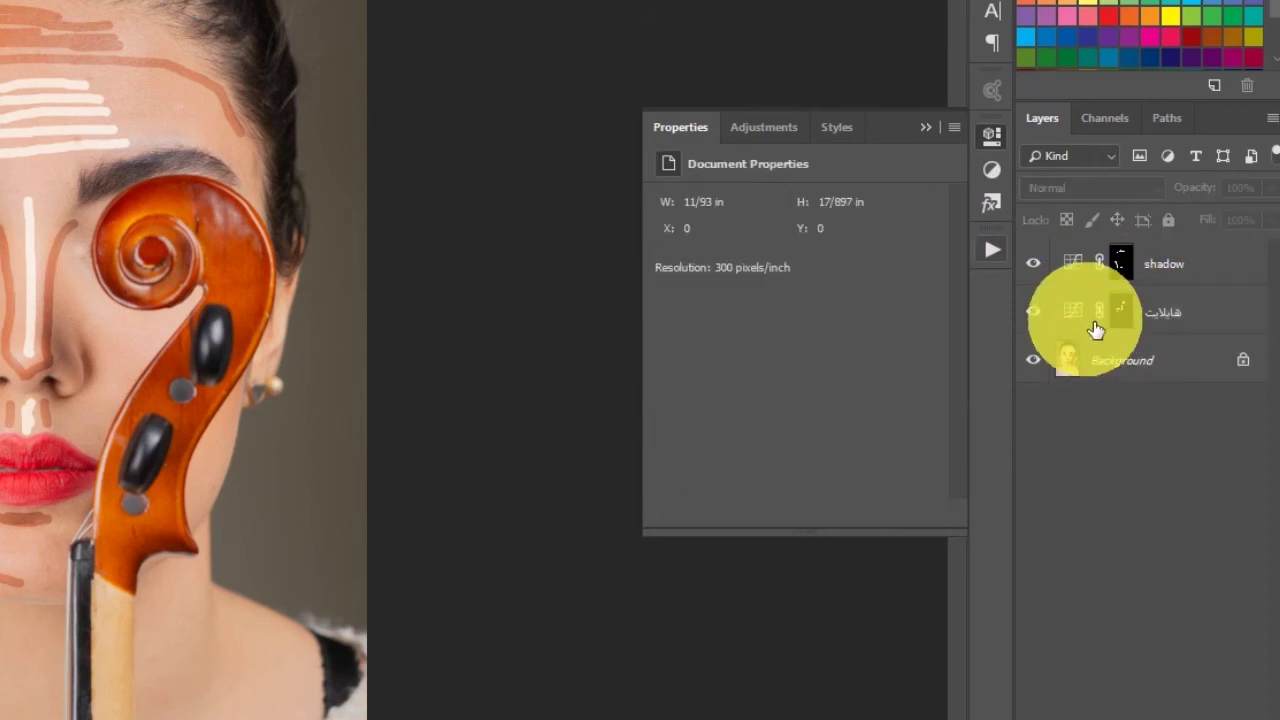
{"action": "left_click", "coordinate": [1124, 320]}
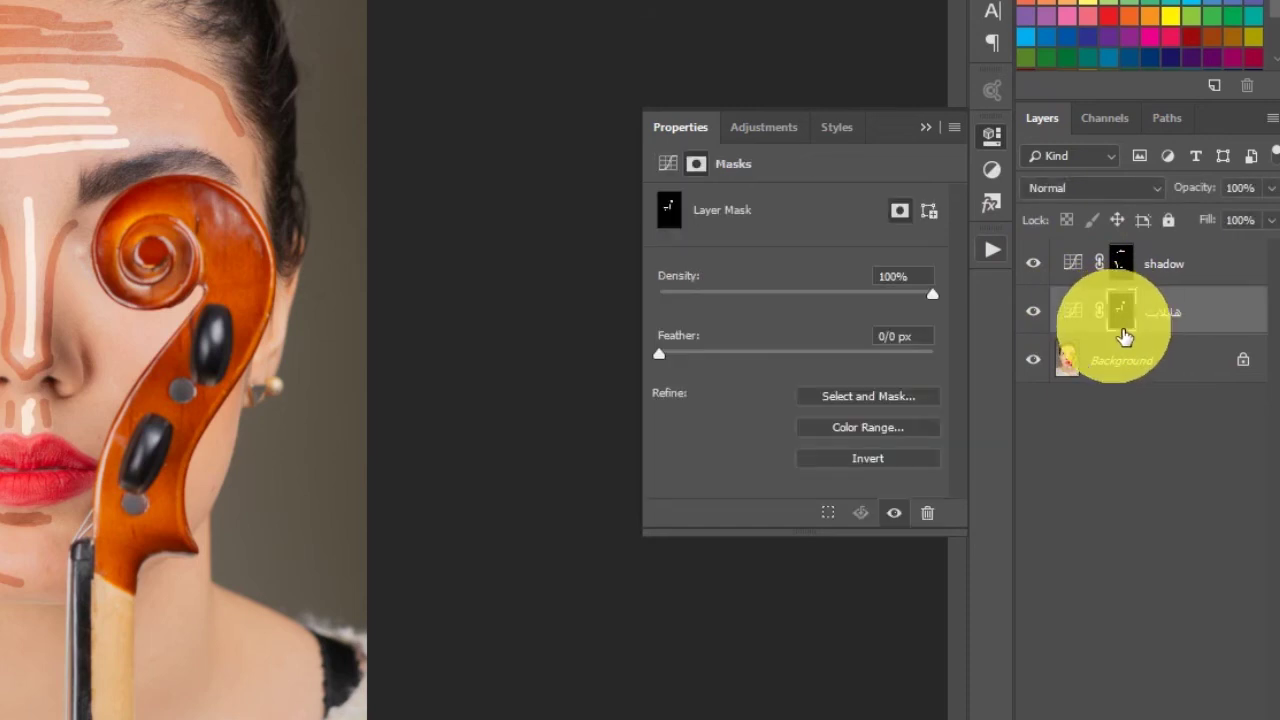
{"action": "left_click", "coordinate": [1127, 268]}
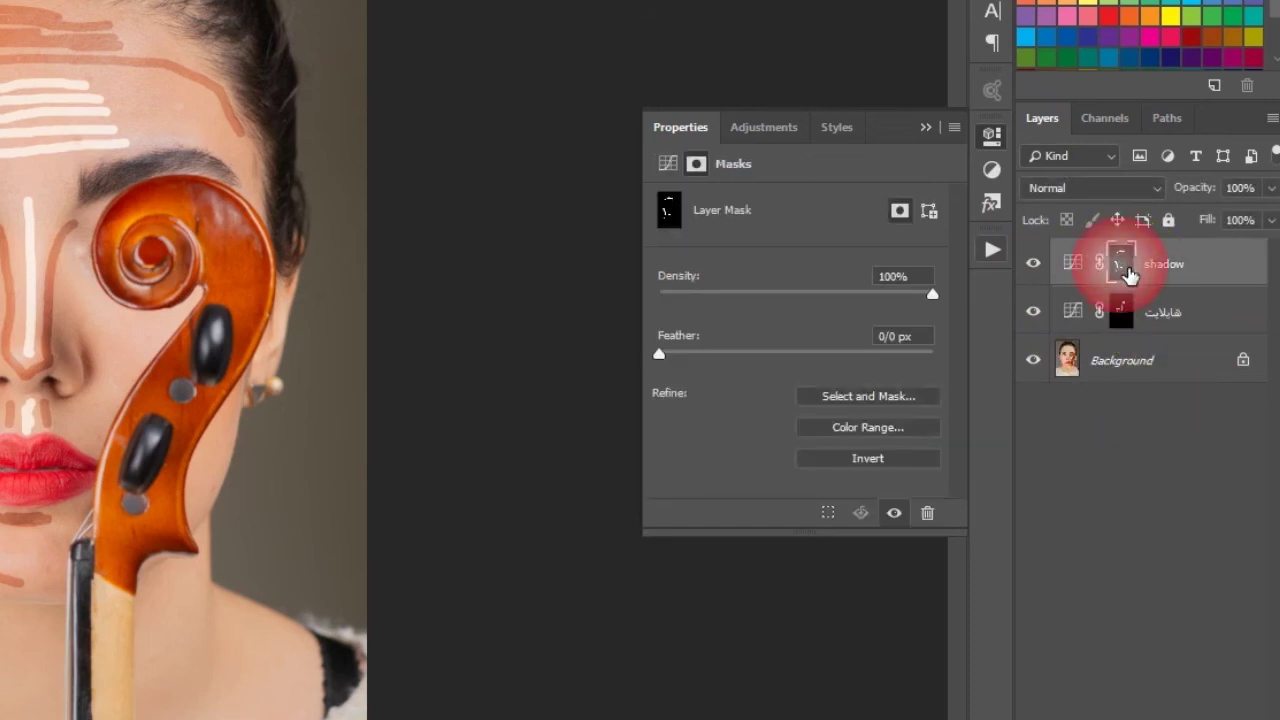
- Feather the highlight layer's mask by about 73.6 px
{"action": "left_click", "coordinate": [1134, 320]}
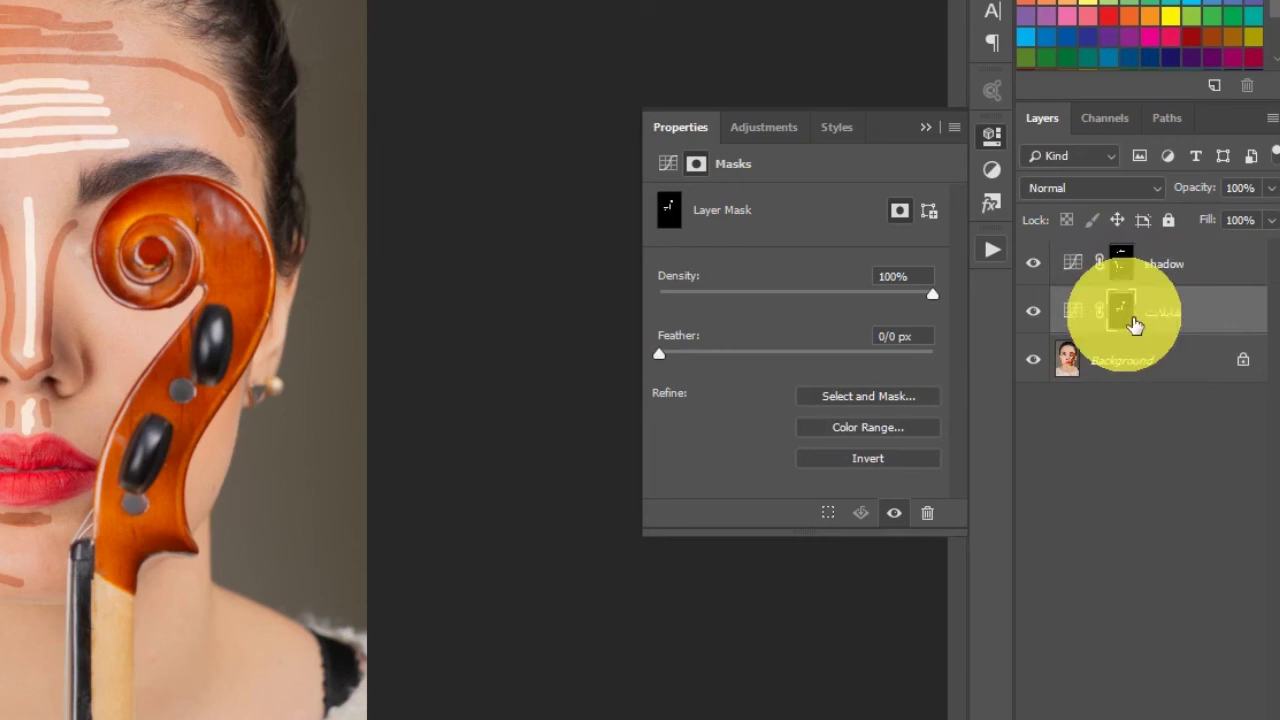
{"action": "left_click", "coordinate": [1137, 327]}
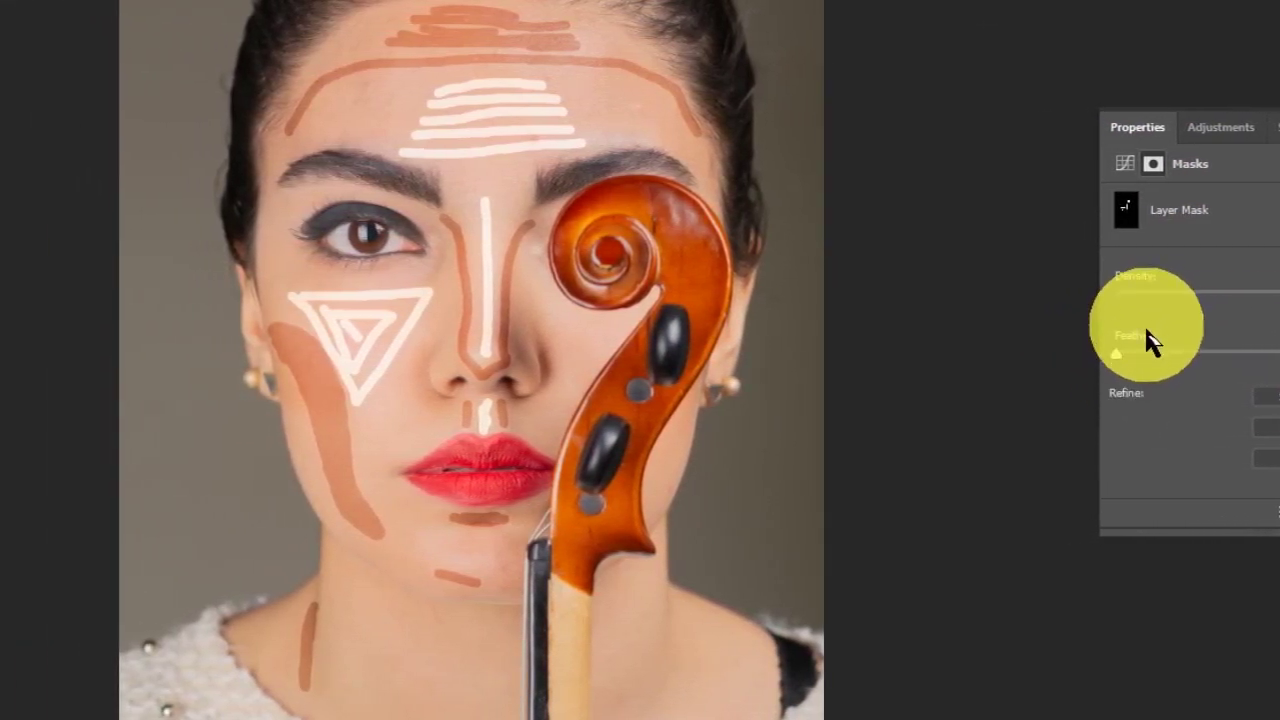
{"action": "left_click_drag", "start_coordinate": [1120, 362], "coordinate": [1130, 365]}
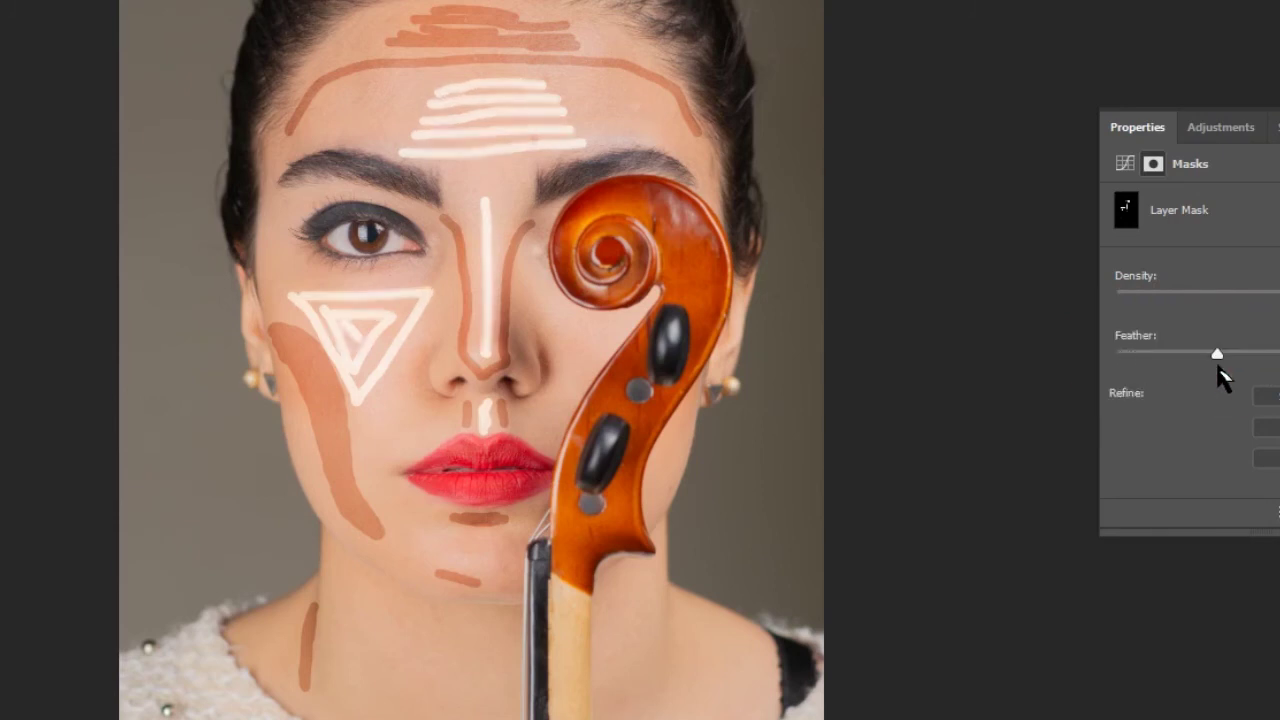
{"action": "left_click_drag", "start_coordinate": [1218, 366], "coordinate": [1251, 368]}
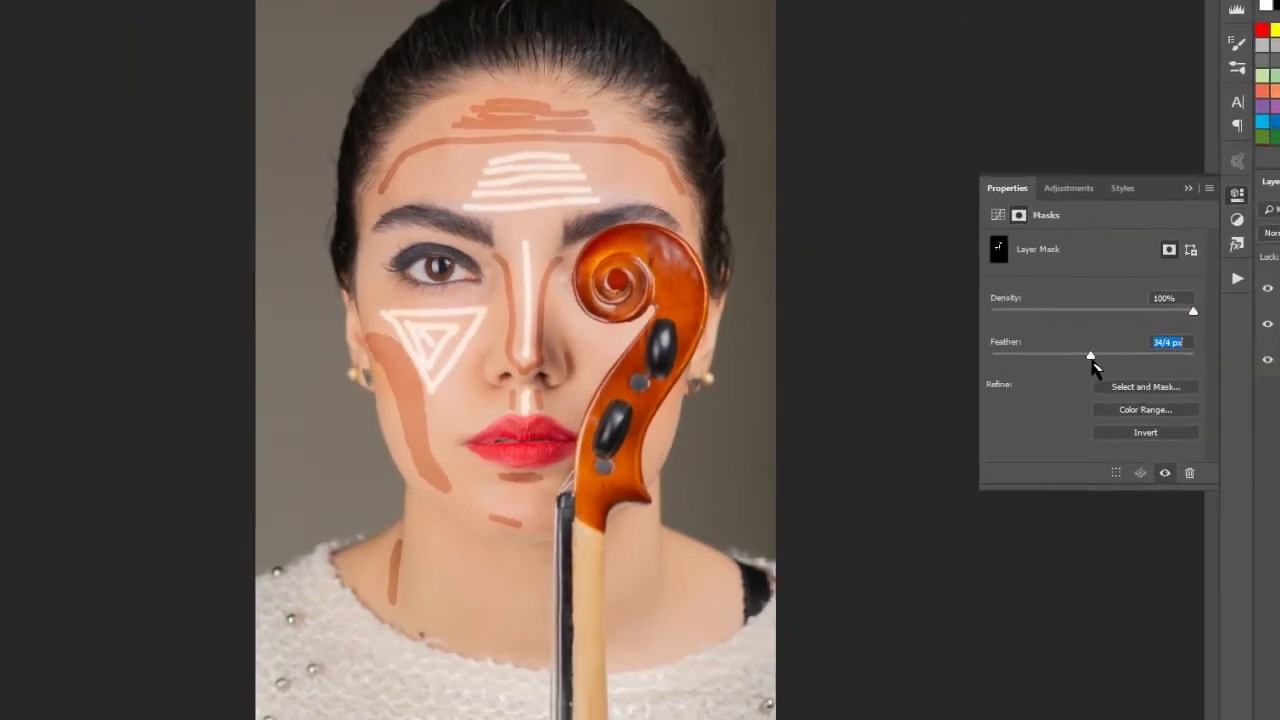
{"action": "left_click_drag", "start_coordinate": [1092, 364], "coordinate": [1103, 367]}
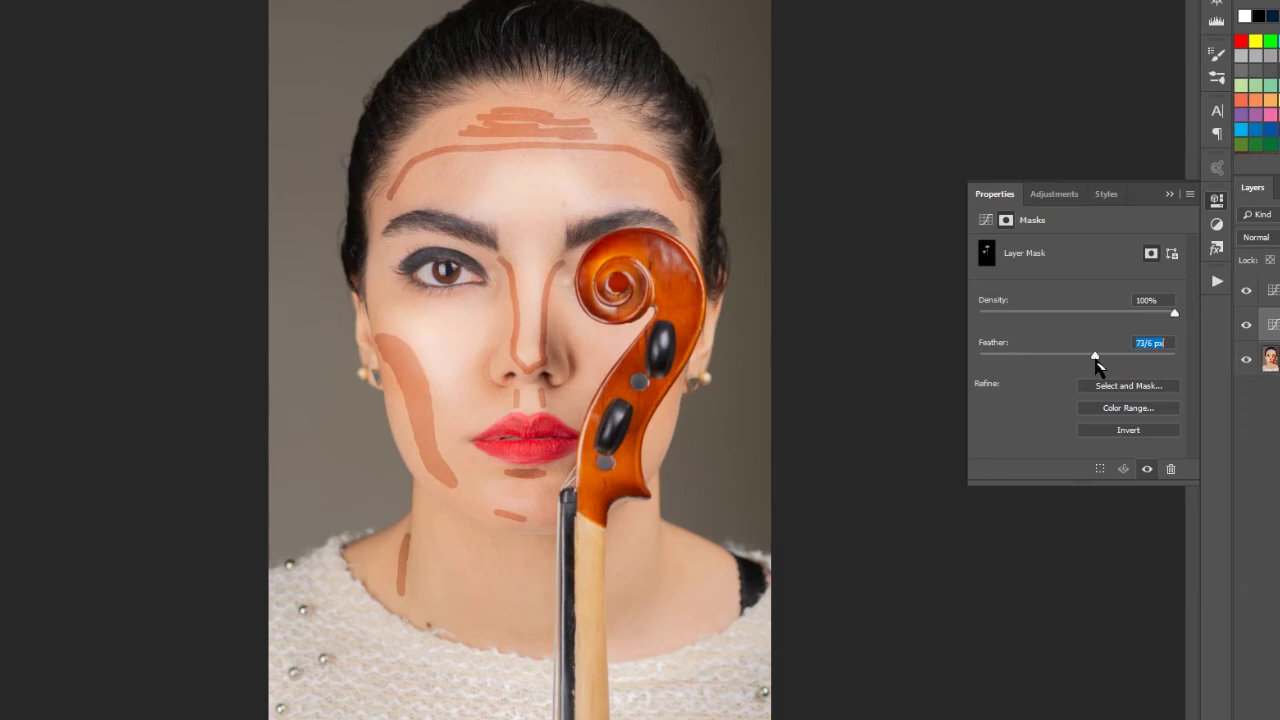
- Feather the shadow layer's mask until its strokes blend softly into the skin, and collapse the mask settings
{"action": "left_click", "coordinate": [1274, 289]}
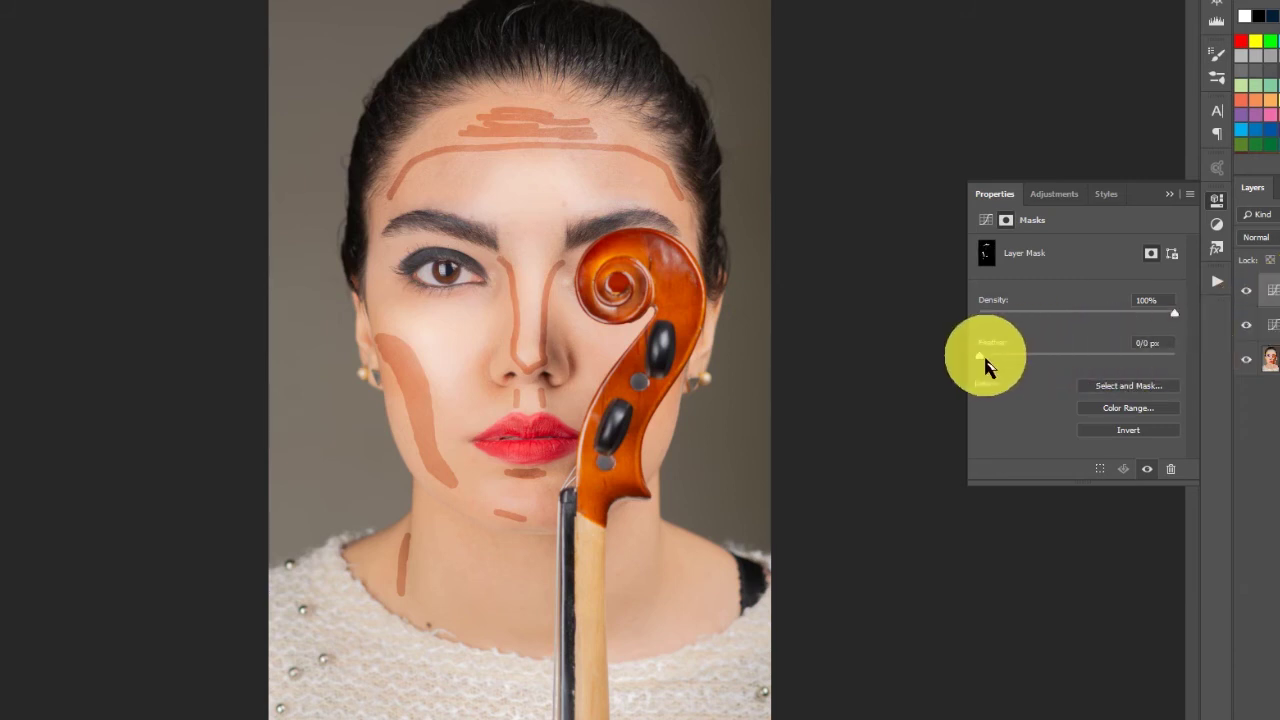
{"action": "mouse_move", "coordinate": [979, 357]}
{"action": "left_mouse_down"}
{"action": "mouse_move", "coordinate": [1113, 361]}
{"action": "mouse_move", "coordinate": [1076, 361]}
{"action": "left_mouse_up"}
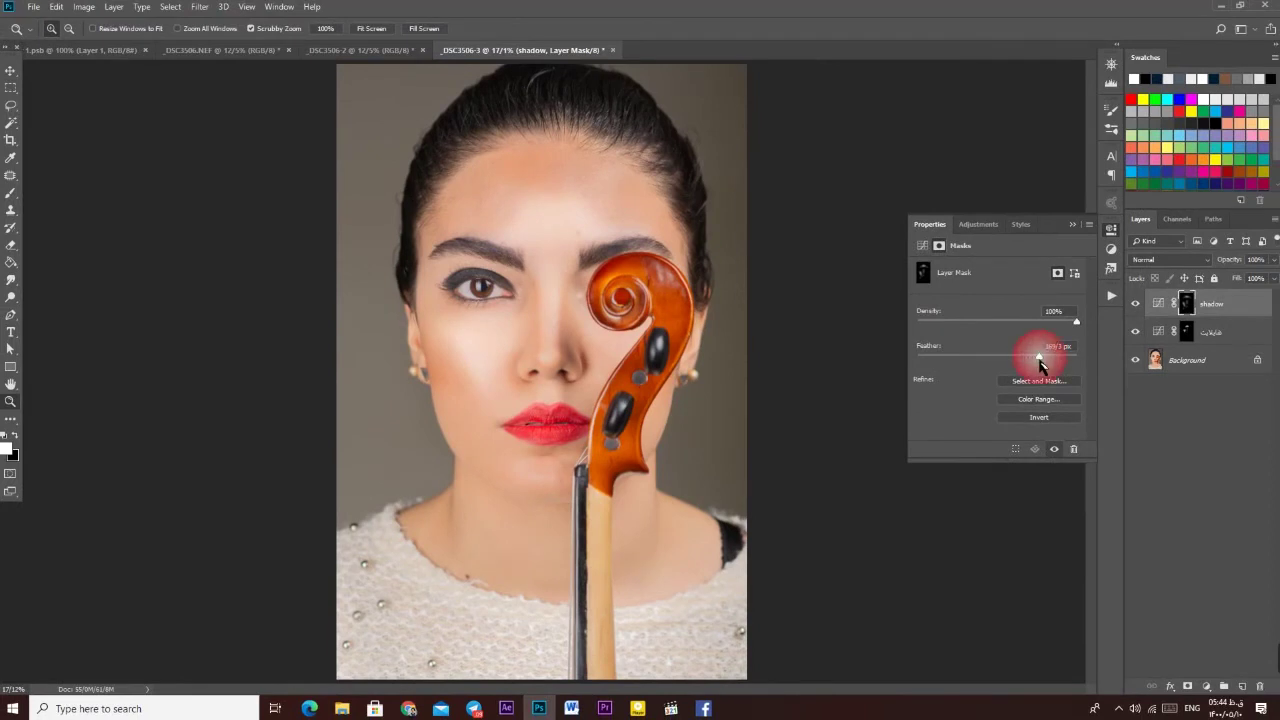
{"action": "left_click", "coordinate": [1040, 362]}
{"action": "left_click", "coordinate": [1072, 224]}
- Compare the portrait before and after contouring by repeatedly hiding and showing the two Curves layers
{"action": "left_click", "coordinate": [1136, 361], "text": "alt"}
{"action": "left_click", "coordinate": [1136, 361], "text": "alt"}
{"action": "left_click", "coordinate": [1136, 361], "text": "alt"}
{"action": "left_click", "coordinate": [1136, 361], "text": "alt"}
{"action": "left_click", "coordinate": [1140, 362], "text": "alt"}
{"action": "left_click", "coordinate": [1140, 362], "text": "alt"}
{"action": "left_click", "coordinate": [1140, 362], "text": "alt"}
{"action": "left_click", "coordinate": [1140, 362], "text": "alt"}
{"action": "left_click", "coordinate": [1140, 362], "text": "alt"}
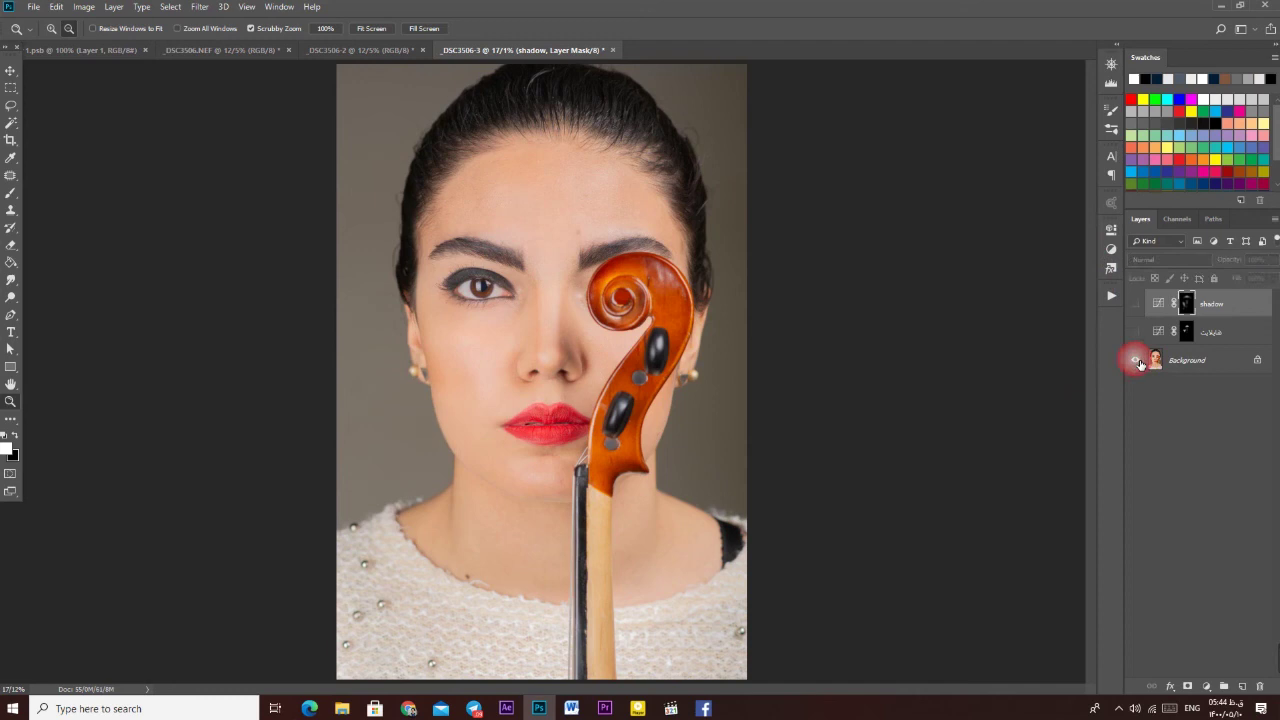
{"action": "left_click", "coordinate": [1140, 362], "text": "alt"}
{"action": "left_click", "coordinate": [1140, 362], "text": "alt"}
{"action": "left_click", "coordinate": [1140, 362], "text": "alt"}
{"action": "left_click", "coordinate": [1140, 362], "text": "alt"}
{"action": "left_click", "coordinate": [1140, 362], "text": "alt"}
{"action": "left_click", "coordinate": [1140, 362], "text": "alt"}
{"action": "left_click", "coordinate": [1140, 362], "text": "alt"}
{"action": "left_click", "coordinate": [1140, 362], "text": "alt"}
{"action": "left_click", "coordinate": [1140, 362], "text": "alt"}
{"action": "left_click", "coordinate": [1140, 362], "text": "alt"}
{"action": "left_click", "coordinate": [1140, 362], "text": "alt"}
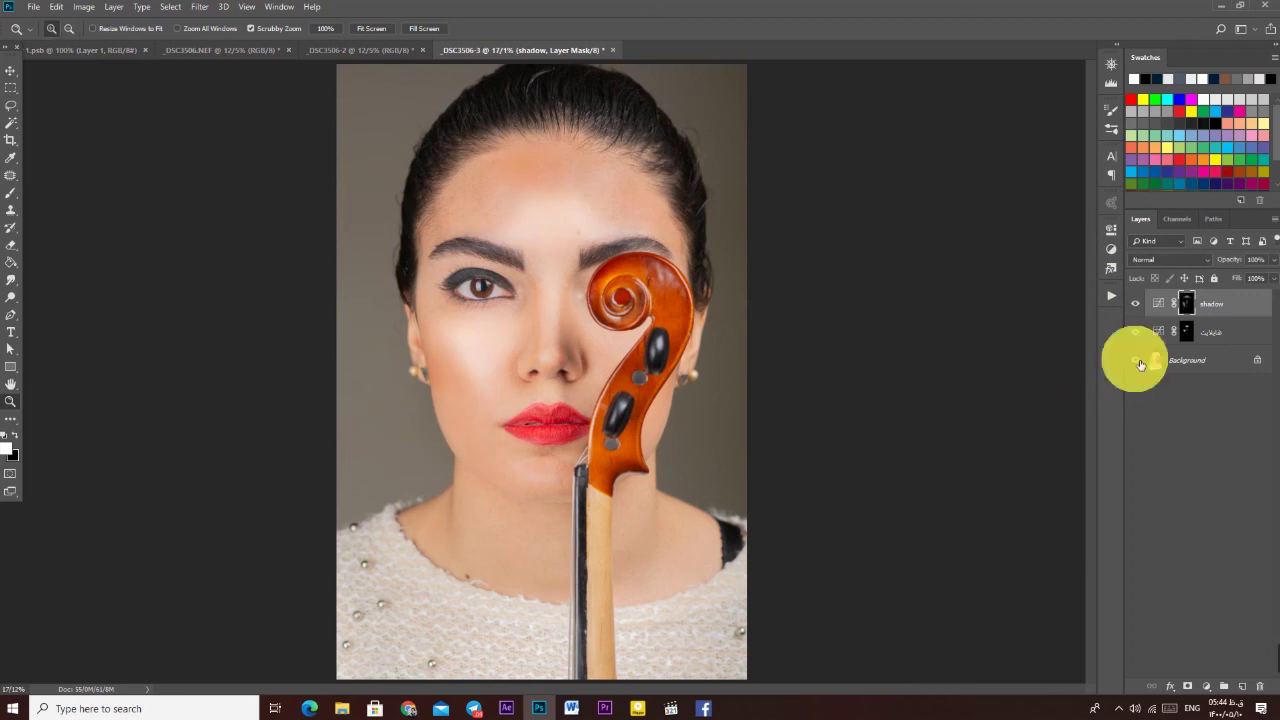
{"action": "left_click", "coordinate": [1140, 362], "text": "alt"}
{"action": "left_click", "coordinate": [1140, 362], "text": "alt"}
{"action": "left_click", "coordinate": [1140, 362], "text": "alt"}
{"action": "left_click", "coordinate": [1140, 362], "text": "alt"}
{"action": "left_click", "coordinate": [1140, 362], "text": "alt"}
{"action": "left_click", "coordinate": [1140, 362], "text": "alt"}
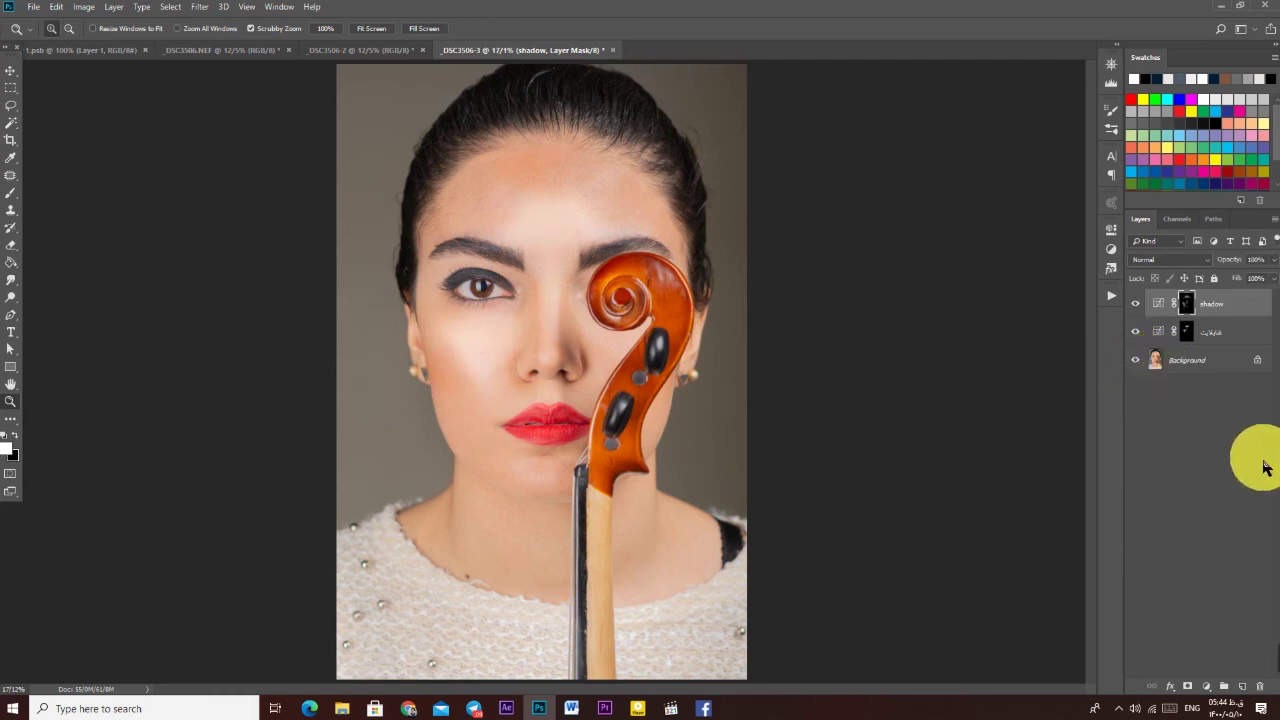
{"action": "left_click", "coordinate": [1206, 686]}
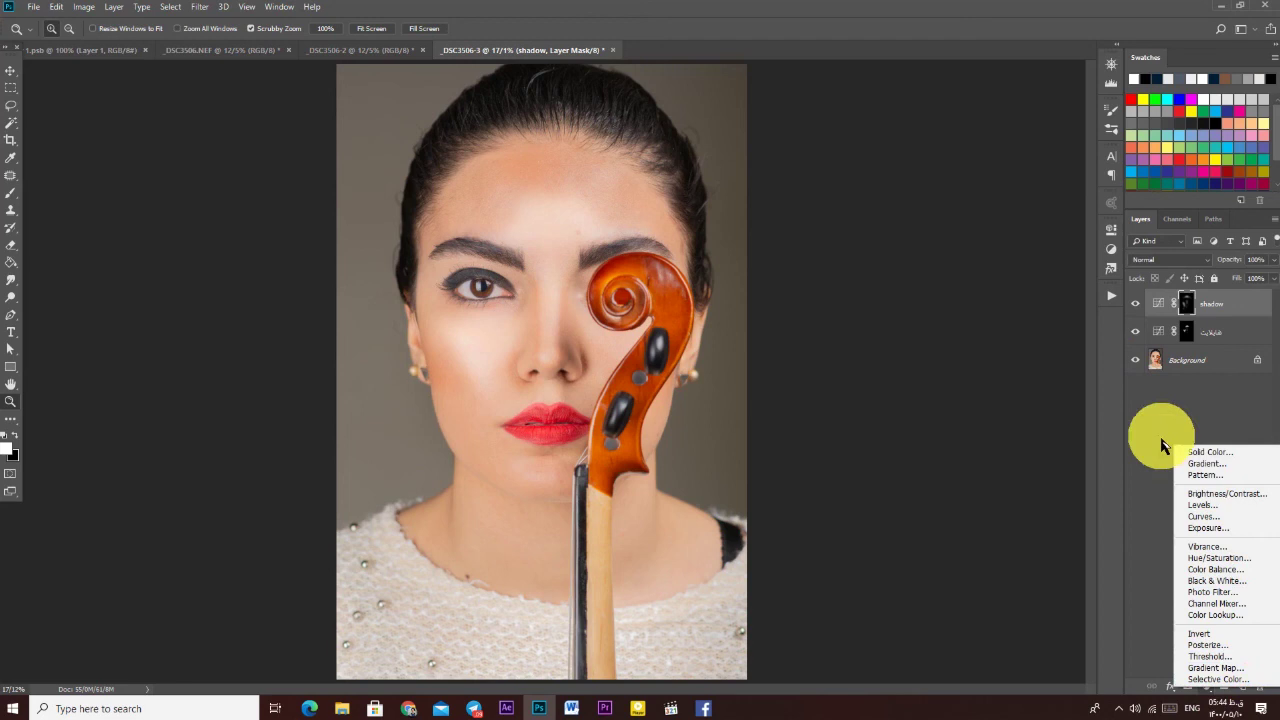
{"action": "left_click", "coordinate": [1187, 341]}
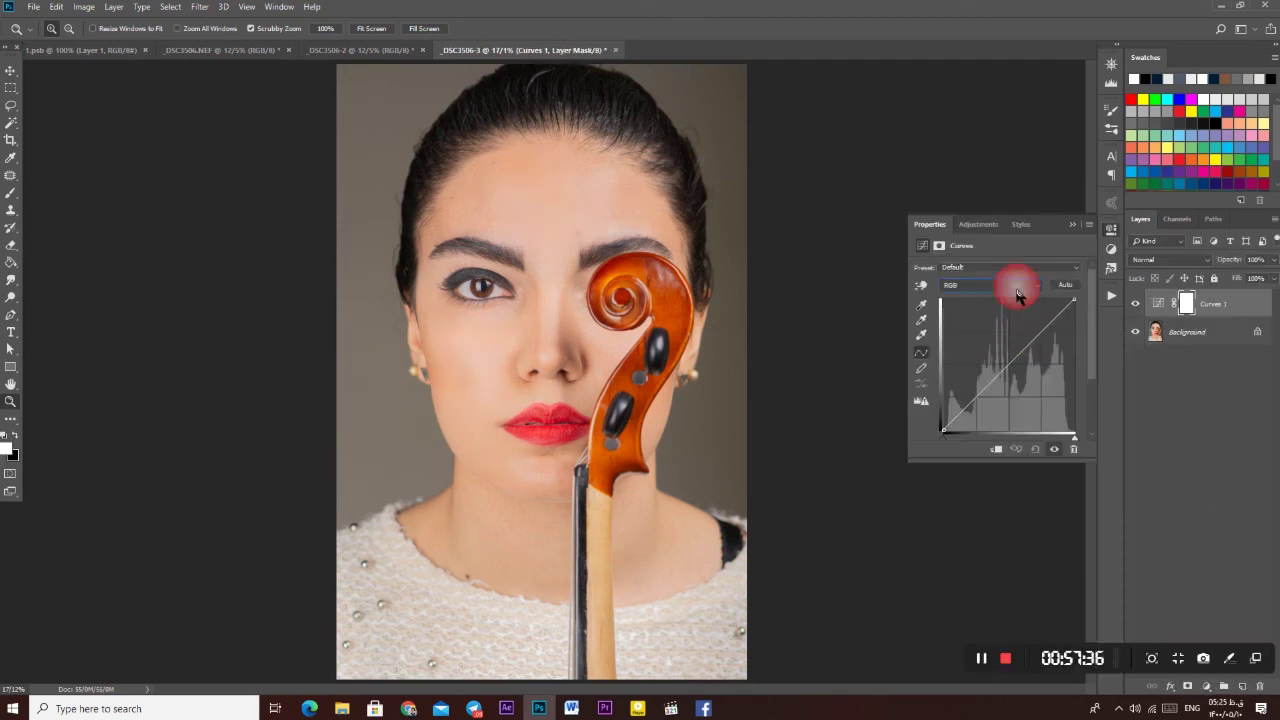
- Bend the Curves 1 adjustment's curve upward to brighten the photo
{"action": "left_click_drag", "start_coordinate": [1014, 277], "coordinate": [991, 343]}
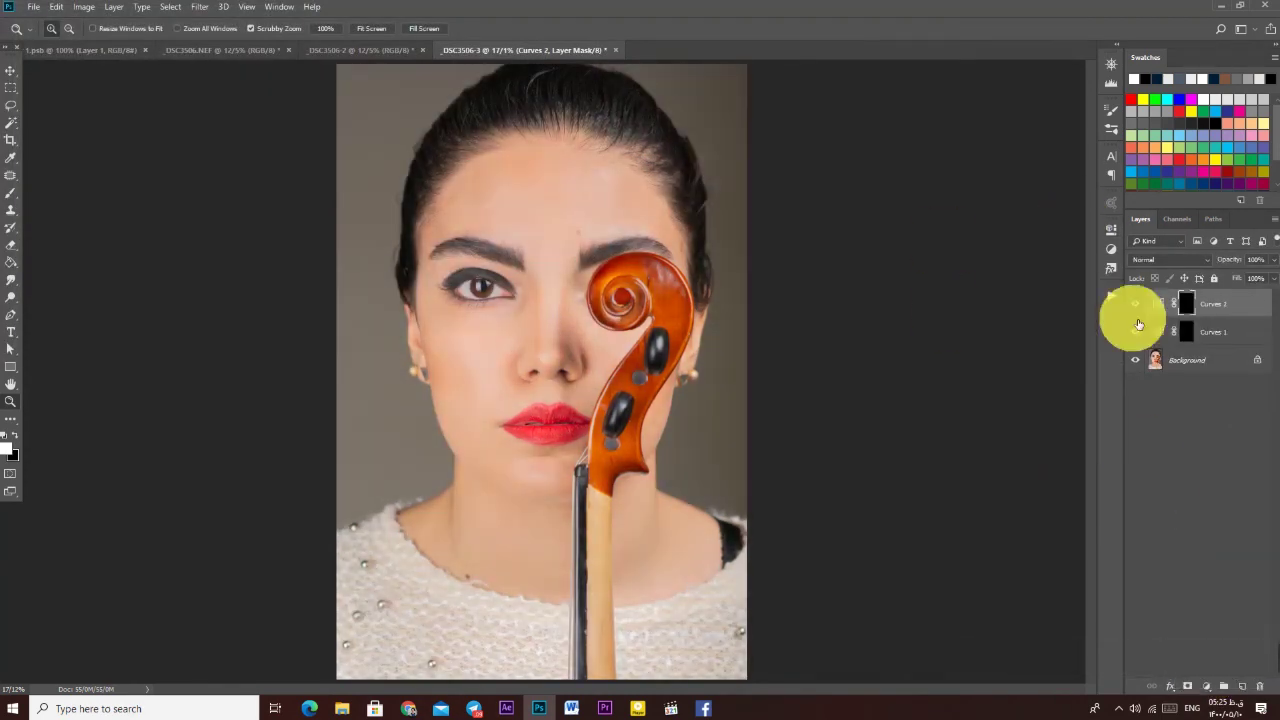
- On the Curves 2 mask, paint thin shadow lines down both sides of the nose, starting at the inner brows
{"action": "left_click", "coordinate": [562, 258]}
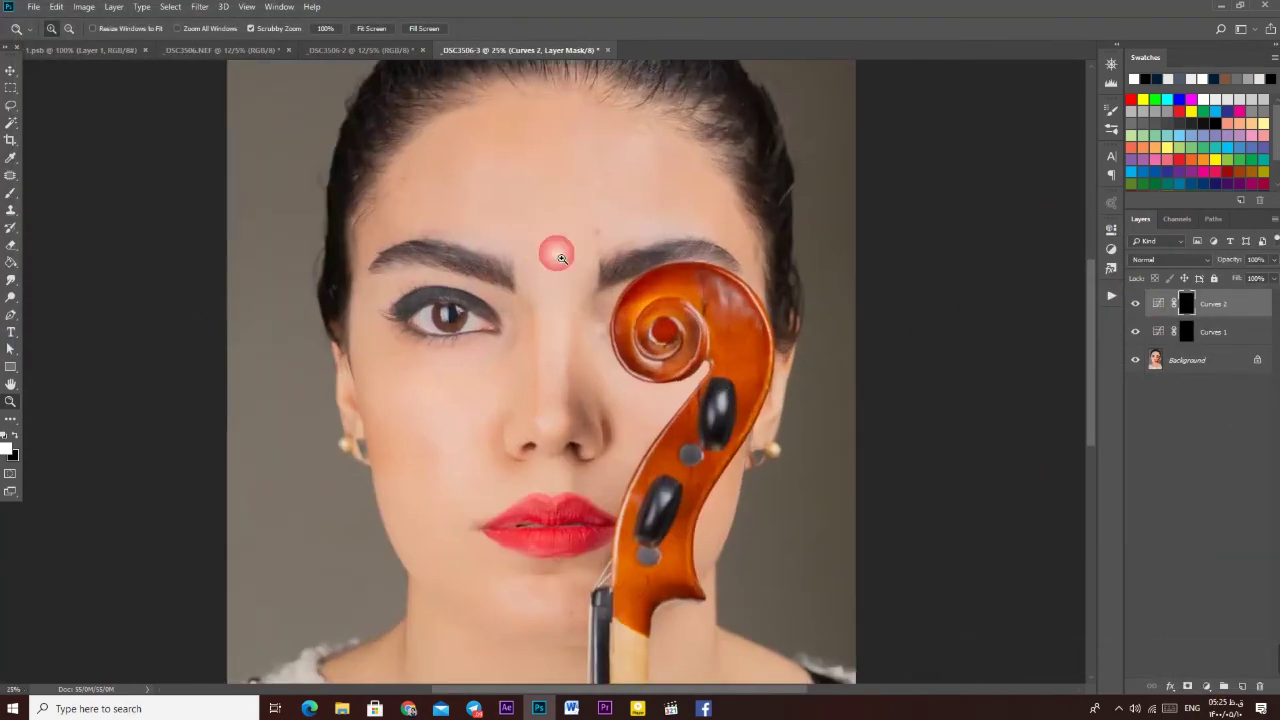
{"action": "key", "text": "b"}
{"action": "right_click", "coordinate": [526, 475], "text": "alt"}
{"action": "mouse_move", "coordinate": [530, 482]}
{"action": "left_mouse_down"}
{"action": "mouse_move", "coordinate": [538, 390]}
{"action": "mouse_move", "coordinate": [496, 316]}
{"action": "left_mouse_up"}
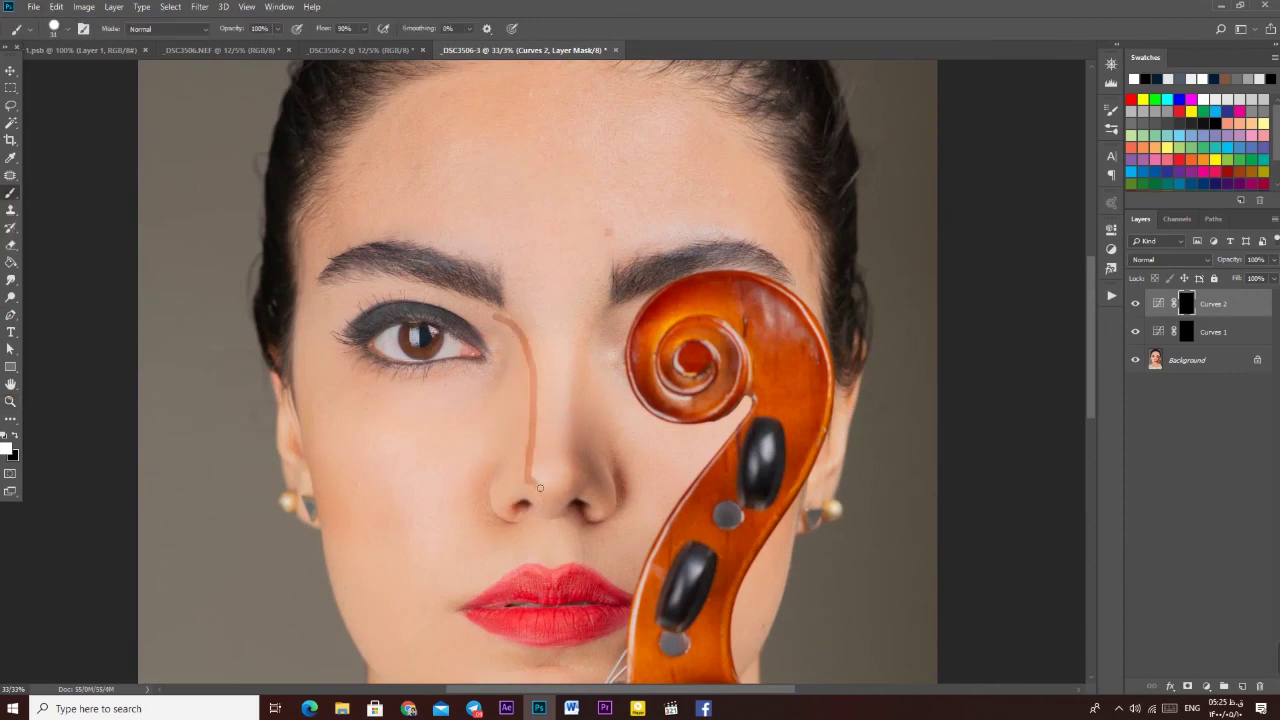
{"action": "left_click_drag", "start_coordinate": [576, 405], "coordinate": [611, 318]}
- Paint two short shadow strokes between the nose and upper lip, and a wider patch beneath the lower lip with a larger brush
{"action": "mouse_move", "coordinate": [537, 525]}
{"action": "left_mouse_down"}
{"action": "mouse_move", "coordinate": [528, 560]}
{"action": "mouse_move", "coordinate": [569, 555]}
{"action": "mouse_move", "coordinate": [581, 369]}
{"action": "left_mouse_up"}
{"action": "right_click", "coordinate": [600, 478], "text": "alt"}
{"action": "left_click_drag", "start_coordinate": [580, 459], "coordinate": [640, 460]}
- Paint a broad shadow band from beside the ear down the cheek hollow to the jaw
{"action": "left_click_drag", "start_coordinate": [396, 290], "coordinate": [415, 420]}
{"action": "left_click_drag", "start_coordinate": [385, 346], "coordinate": [455, 554]}
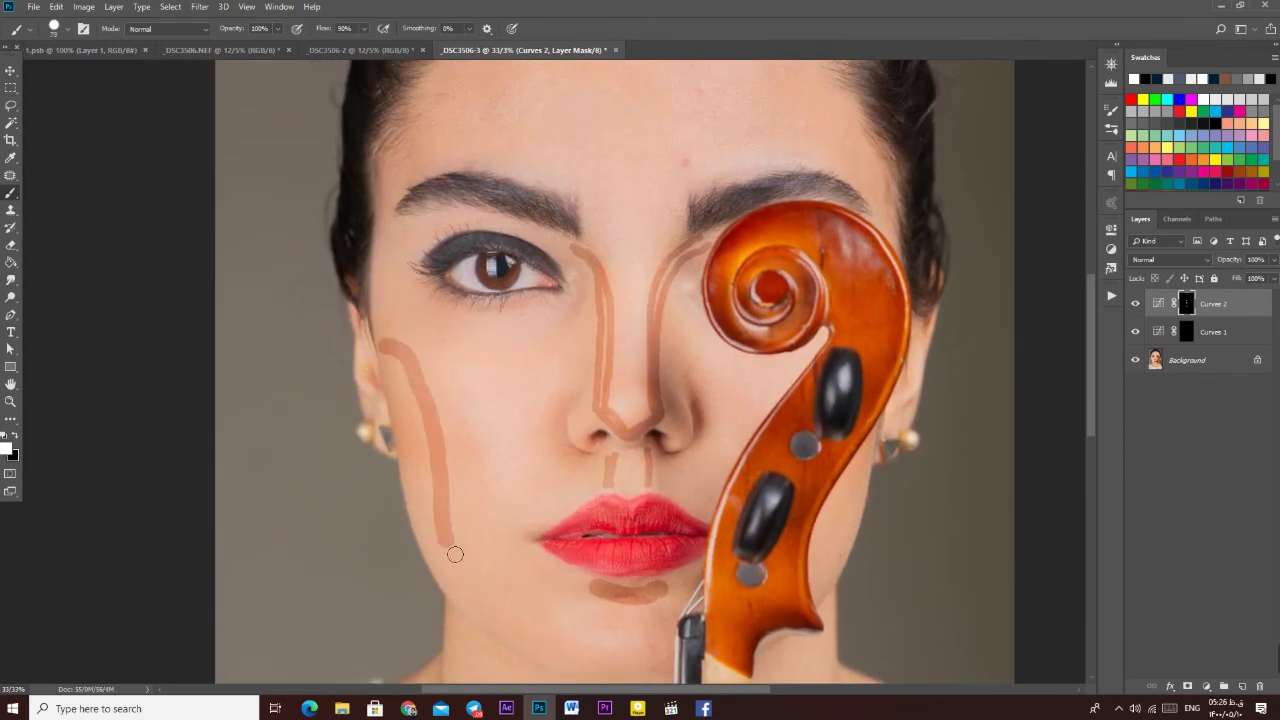
{"action": "left_click_drag", "start_coordinate": [433, 480], "coordinate": [426, 512]}
{"action": "left_click_drag", "start_coordinate": [466, 560], "coordinate": [510, 608]}
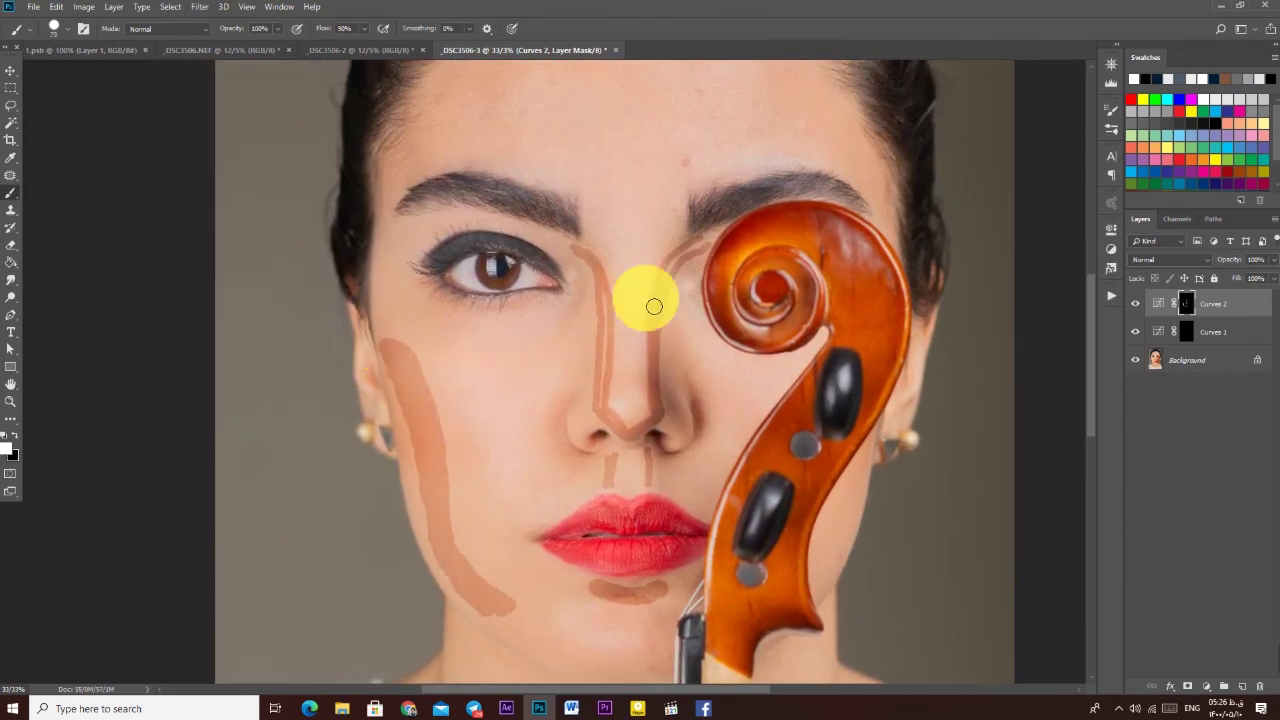
- Paint a thin shadow arc across the forehead from temple to temple, and fill a broad patch below the hairline with a larger brush
{"action": "left_click_drag", "start_coordinate": [654, 306], "coordinate": [626, 513]}
{"action": "right_click", "coordinate": [446, 327], "text": "alt"}
{"action": "key", "text": "ctrl+z"}
{"action": "left_click_drag", "start_coordinate": [372, 365], "coordinate": [415, 289]}
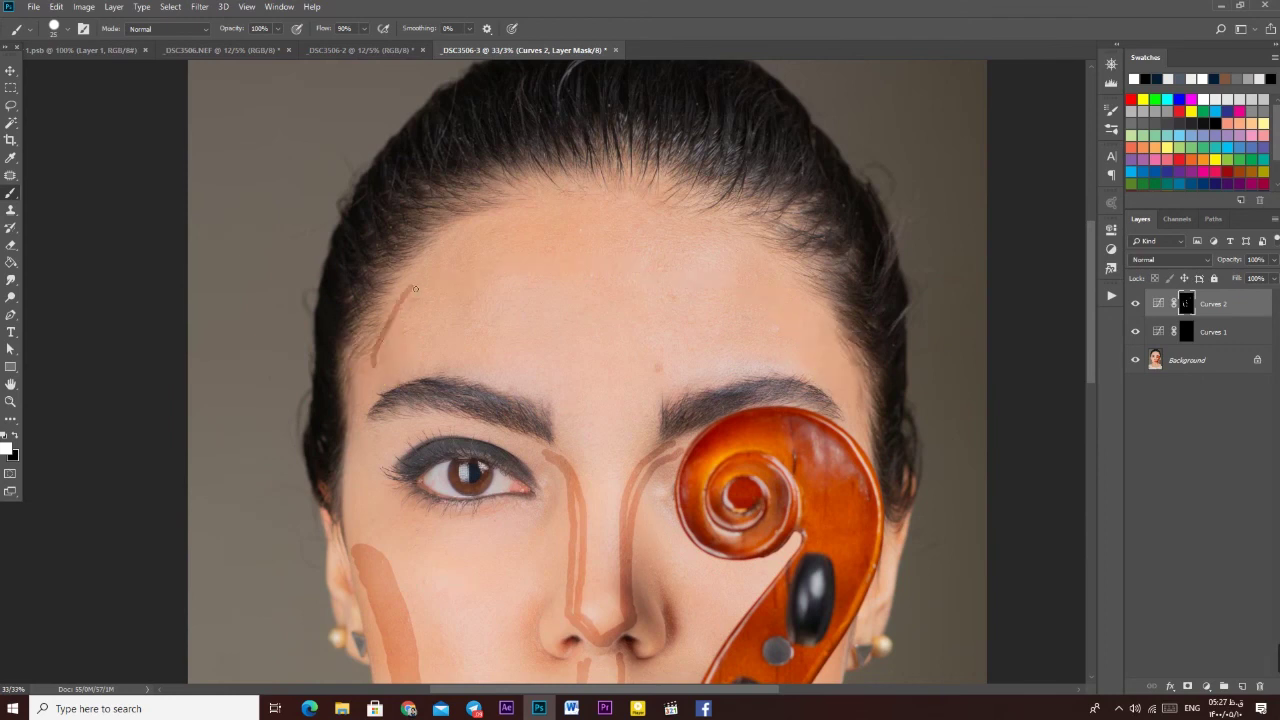
{"action": "left_click_drag", "start_coordinate": [739, 272], "coordinate": [845, 357]}
{"action": "right_click", "coordinate": [674, 249], "text": "alt"}
{"action": "left_click_drag", "start_coordinate": [680, 243], "coordinate": [467, 246]}
{"action": "mouse_move", "coordinate": [500, 225]}
{"action": "left_mouse_down"}
{"action": "mouse_move", "coordinate": [629, 237]}
{"action": "mouse_move", "coordinate": [643, 224]}
{"action": "left_mouse_up"}
- On the Curves 1 mask, paint a highlight line down the nose bridge and highlight strokes over the middle of the forehead
{"action": "key", "text": "alt+bracketleft"}
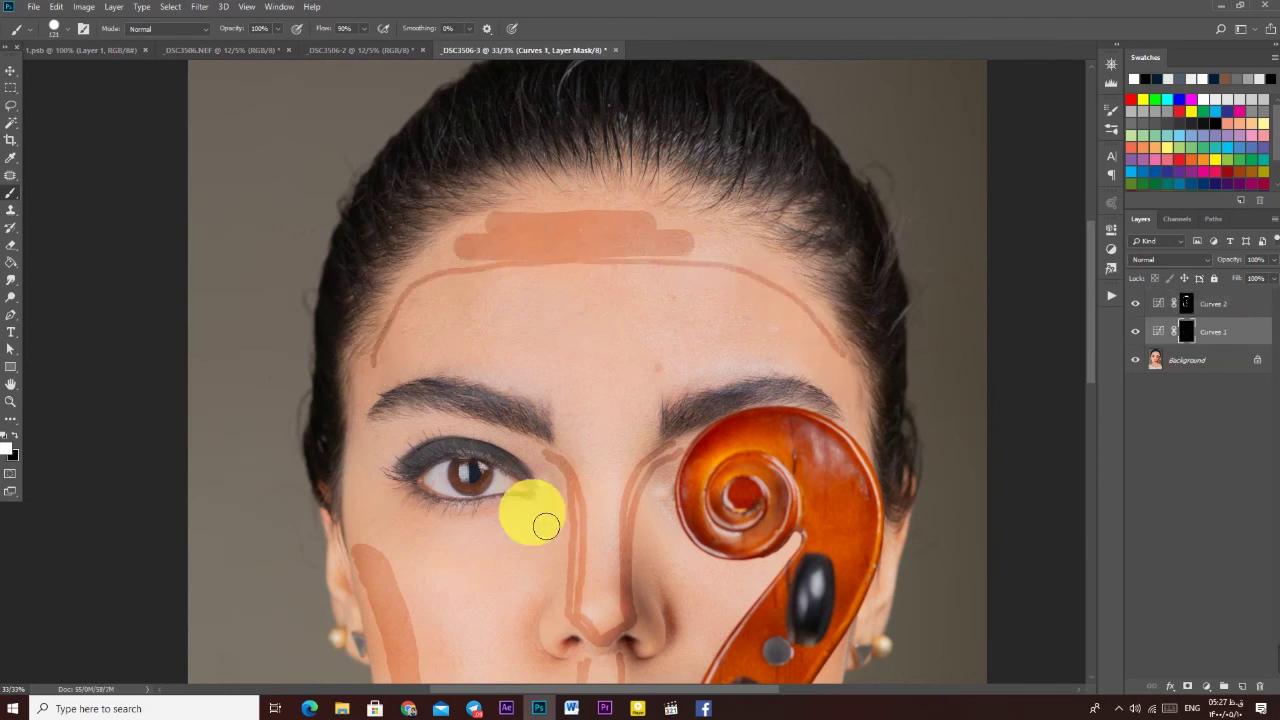
{"action": "left_click_drag", "start_coordinate": [606, 444], "coordinate": [616, 595]}
{"action": "mouse_move", "coordinate": [677, 378]}
{"action": "left_mouse_down"}
{"action": "mouse_move", "coordinate": [535, 377]}
{"action": "mouse_move", "coordinate": [688, 365]}
{"action": "mouse_move", "coordinate": [532, 364]}
{"action": "mouse_move", "coordinate": [712, 340]}
{"action": "left_mouse_up"}
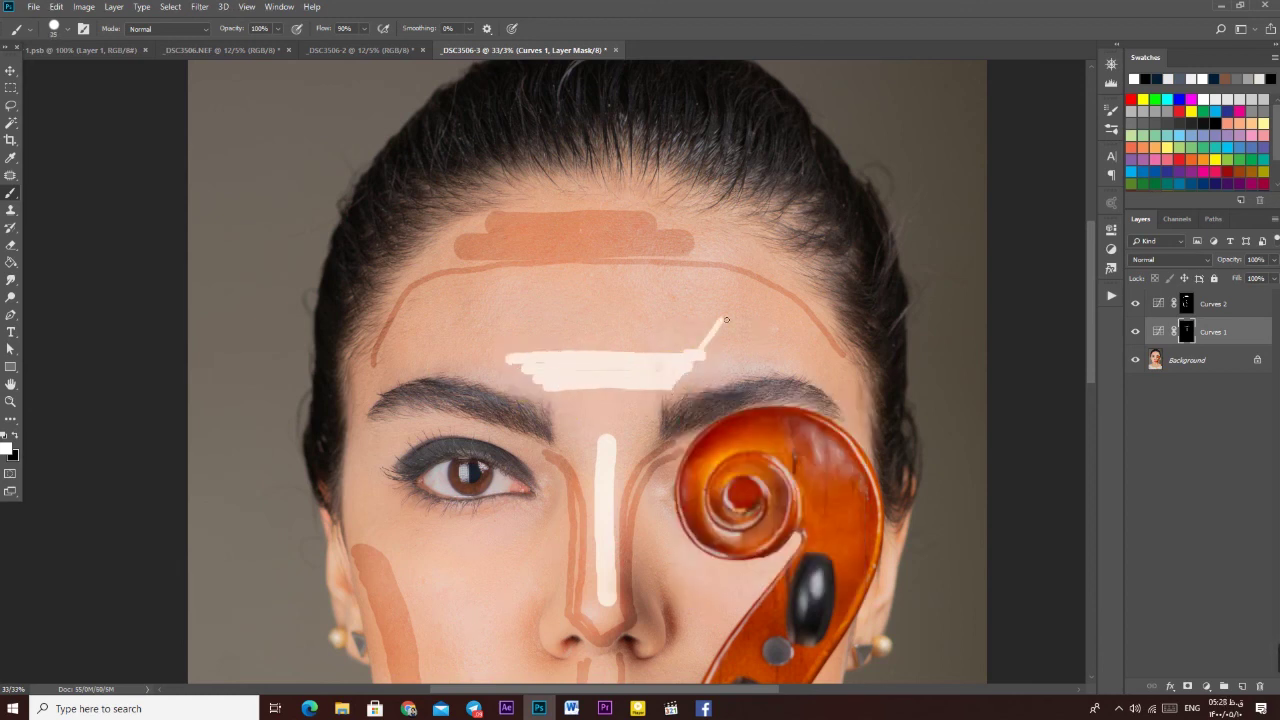
{"action": "left_click_drag", "start_coordinate": [479, 336], "coordinate": [674, 329]}
- Paint a curved highlight shape beneath the visible eye and a short stroke between the nose and upper lip
{"action": "left_click_drag", "start_coordinate": [627, 438], "coordinate": [648, 240]}
{"action": "left_click_drag", "start_coordinate": [414, 336], "coordinate": [516, 333]}
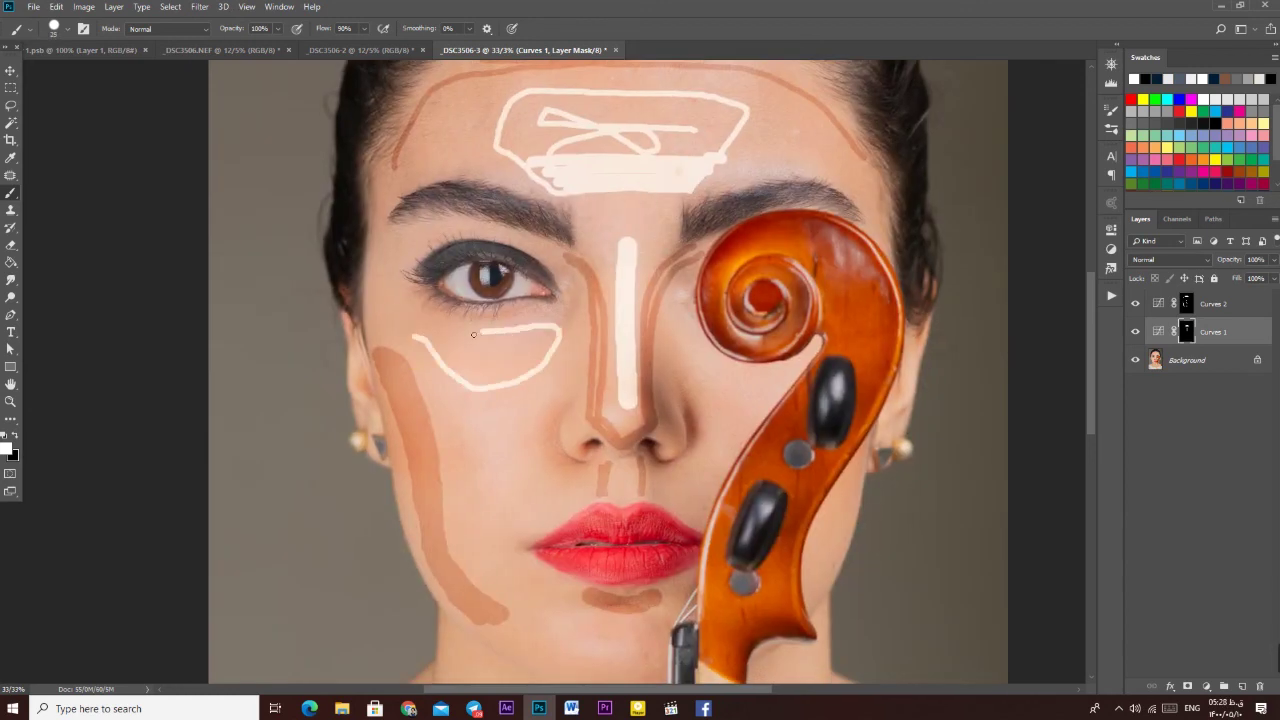
{"action": "left_click_drag", "start_coordinate": [627, 493], "coordinate": [624, 500]}
- Paint short strokes on the chin and down the side of the neck
{"action": "left_click_drag", "start_coordinate": [624, 500], "coordinate": [627, 355]}
{"action": "mouse_move", "coordinate": [586, 491]}
{"action": "left_mouse_down"}
{"action": "mouse_move", "coordinate": [627, 490]}
{"action": "mouse_move", "coordinate": [592, 497]}
{"action": "left_mouse_up"}
{"action": "left_click_drag", "start_coordinate": [600, 494], "coordinate": [598, 300]}
{"action": "left_click_drag", "start_coordinate": [446, 298], "coordinate": [451, 428]}
{"action": "left_click_drag", "start_coordinate": [603, 343], "coordinate": [608, 683]}
- Feather the Curves 1 and Curves 2 masks so the painted contour strokes blend softly into the skin
{"action": "left_click", "coordinate": [12, 403]}
{"action": "key", "text": "ctrl+0"}
{"action": "left_click", "coordinate": [1111, 229]}
{"action": "left_click_drag", "start_coordinate": [998, 356], "coordinate": [1030, 368]}
{"action": "left_click", "coordinate": [1186, 304]}
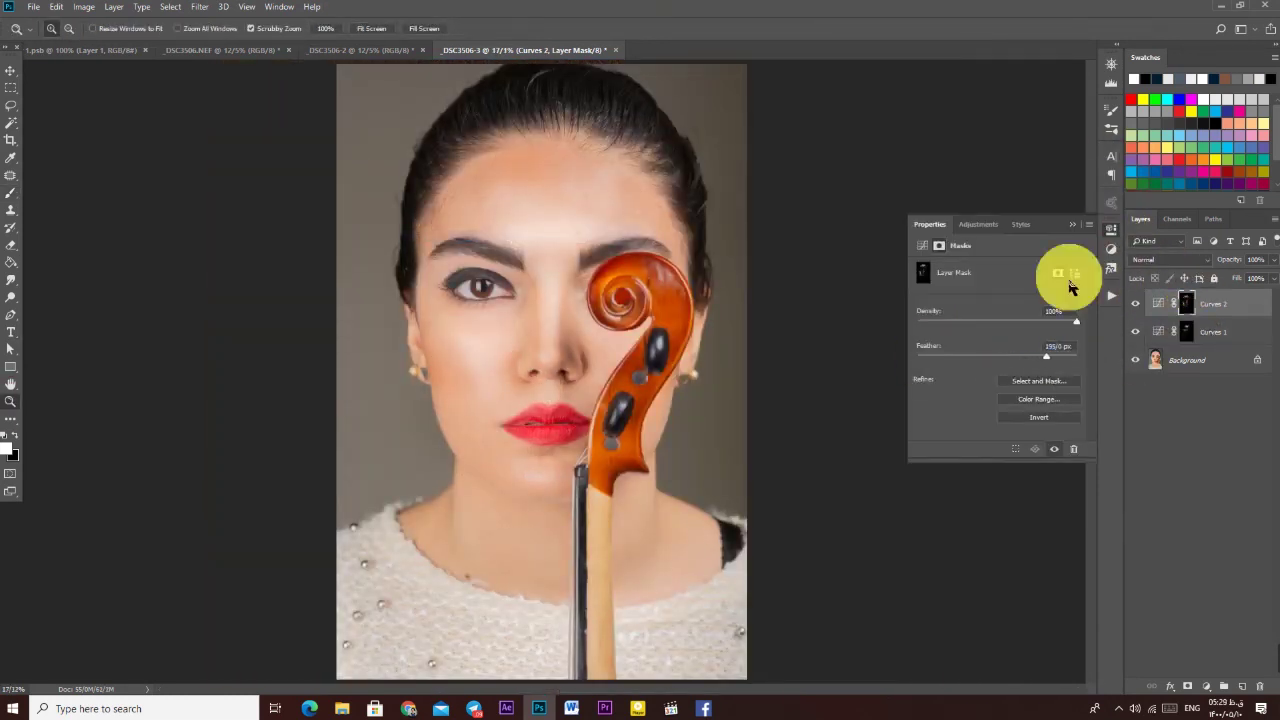